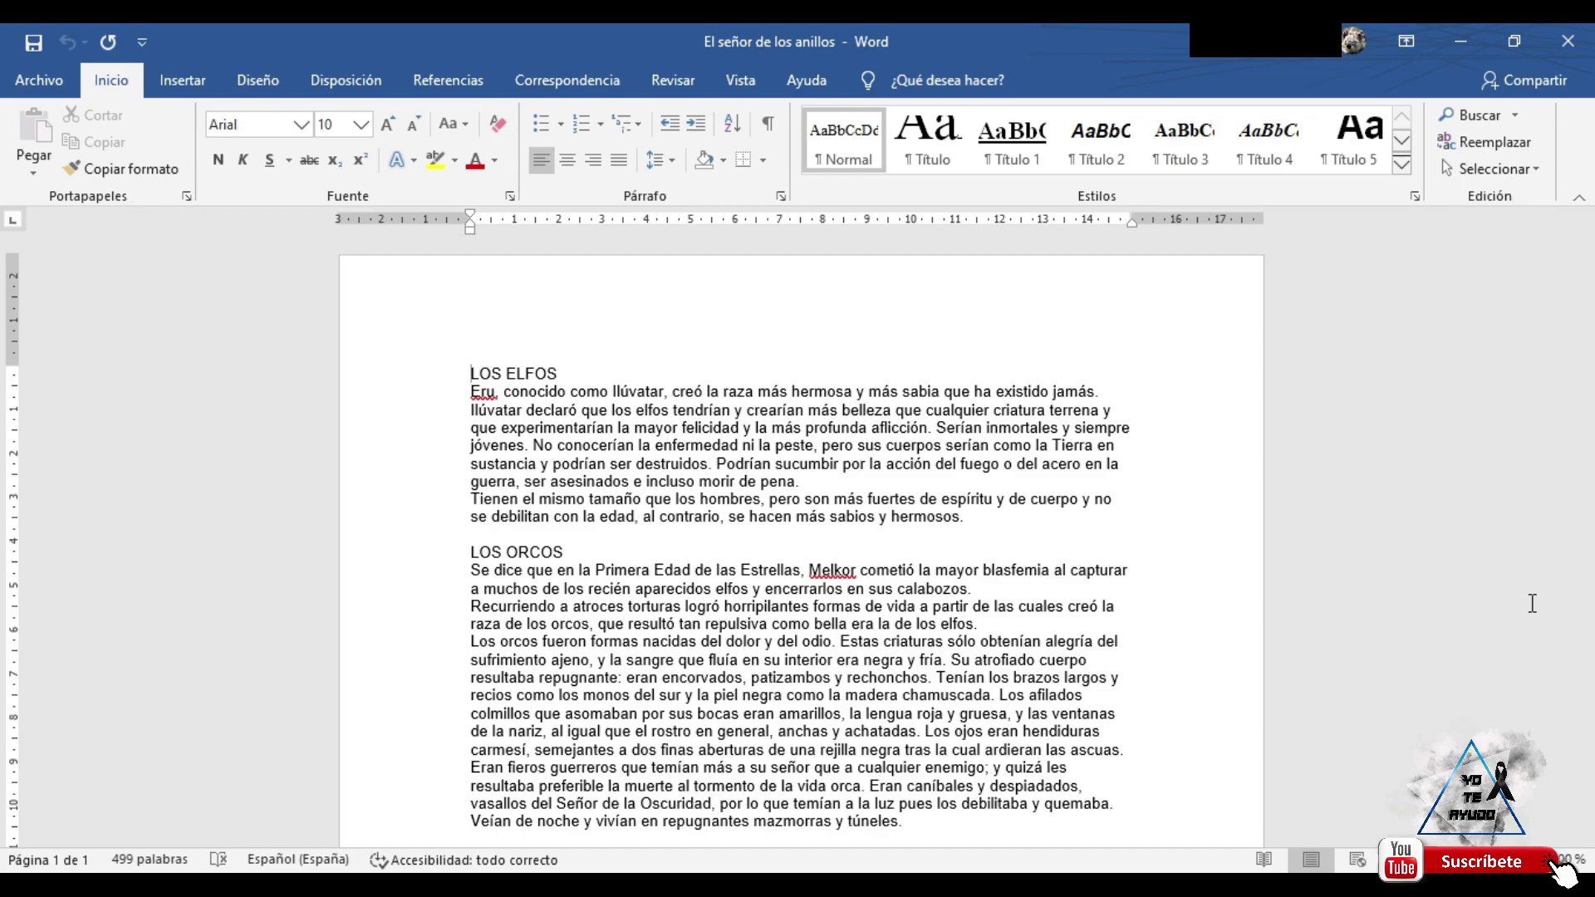
# - Show the Disposición page layout options above the LOS ELFOS and LOS ORCOS text
pyautogui.click(1168, 496)
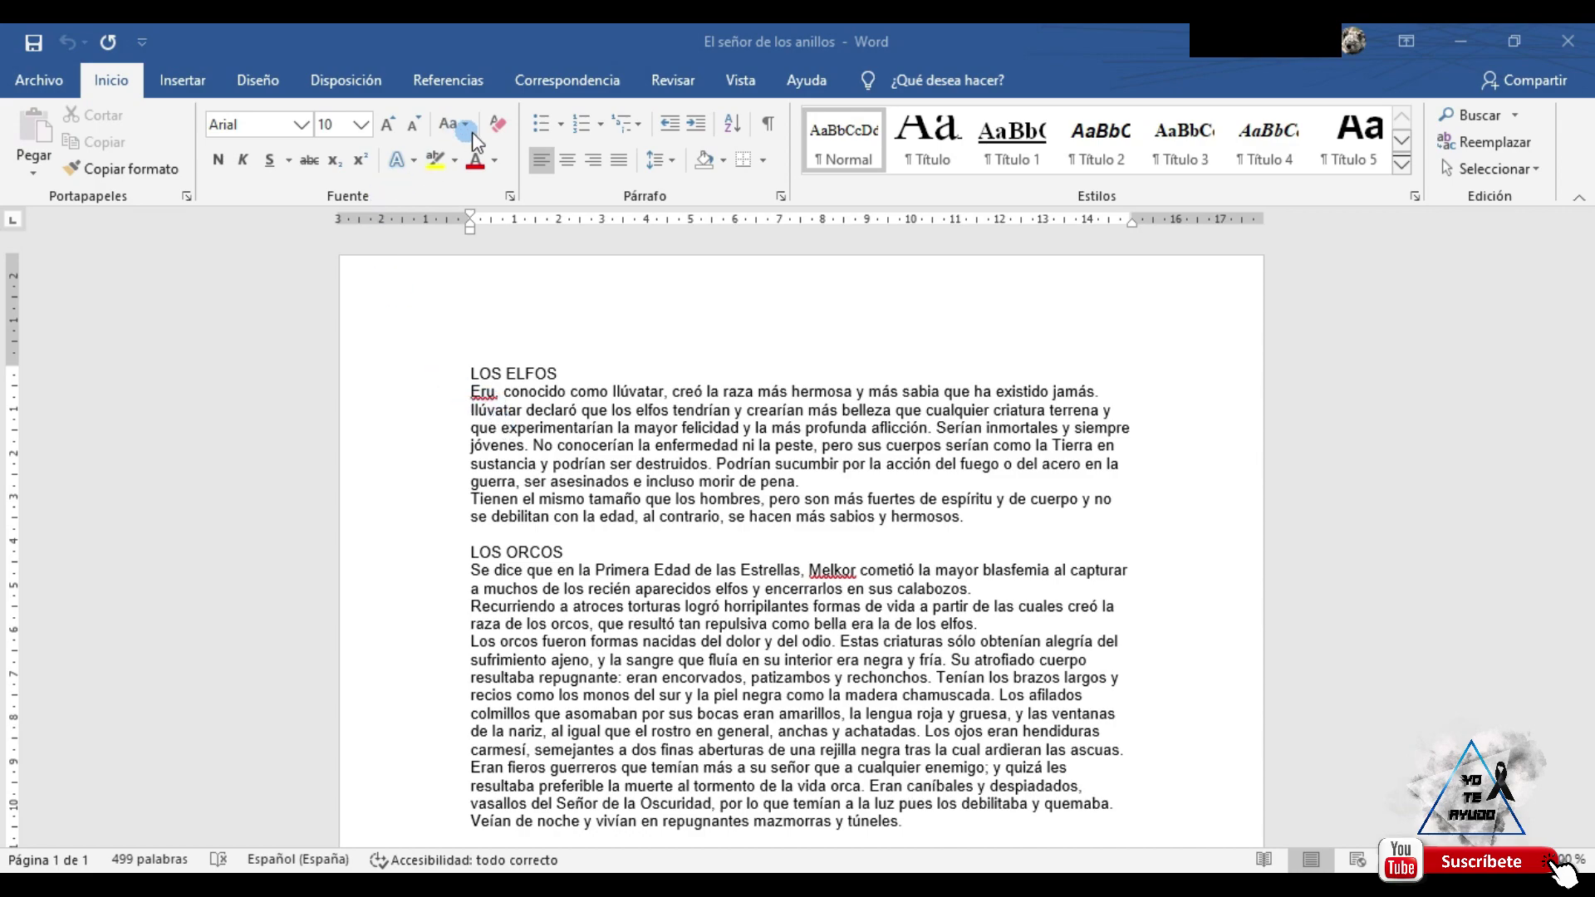
pyautogui.click(359, 83)
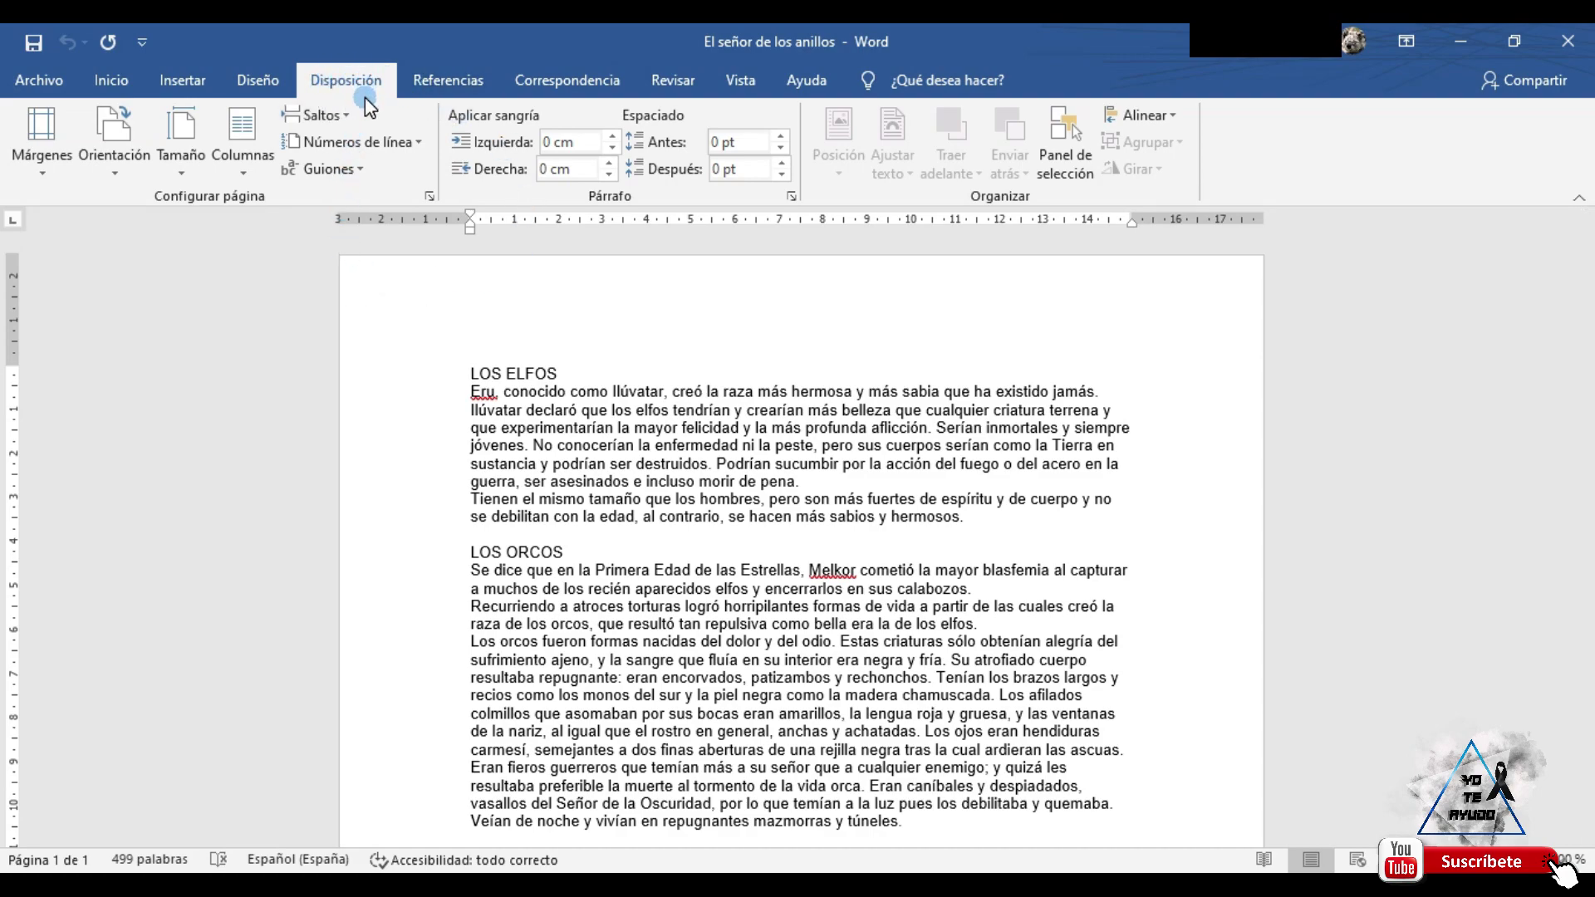
# - Select the LOS ELFOS text and give it the Izquierda column layout after trying Dos and Tres
pyautogui.click(245, 170)
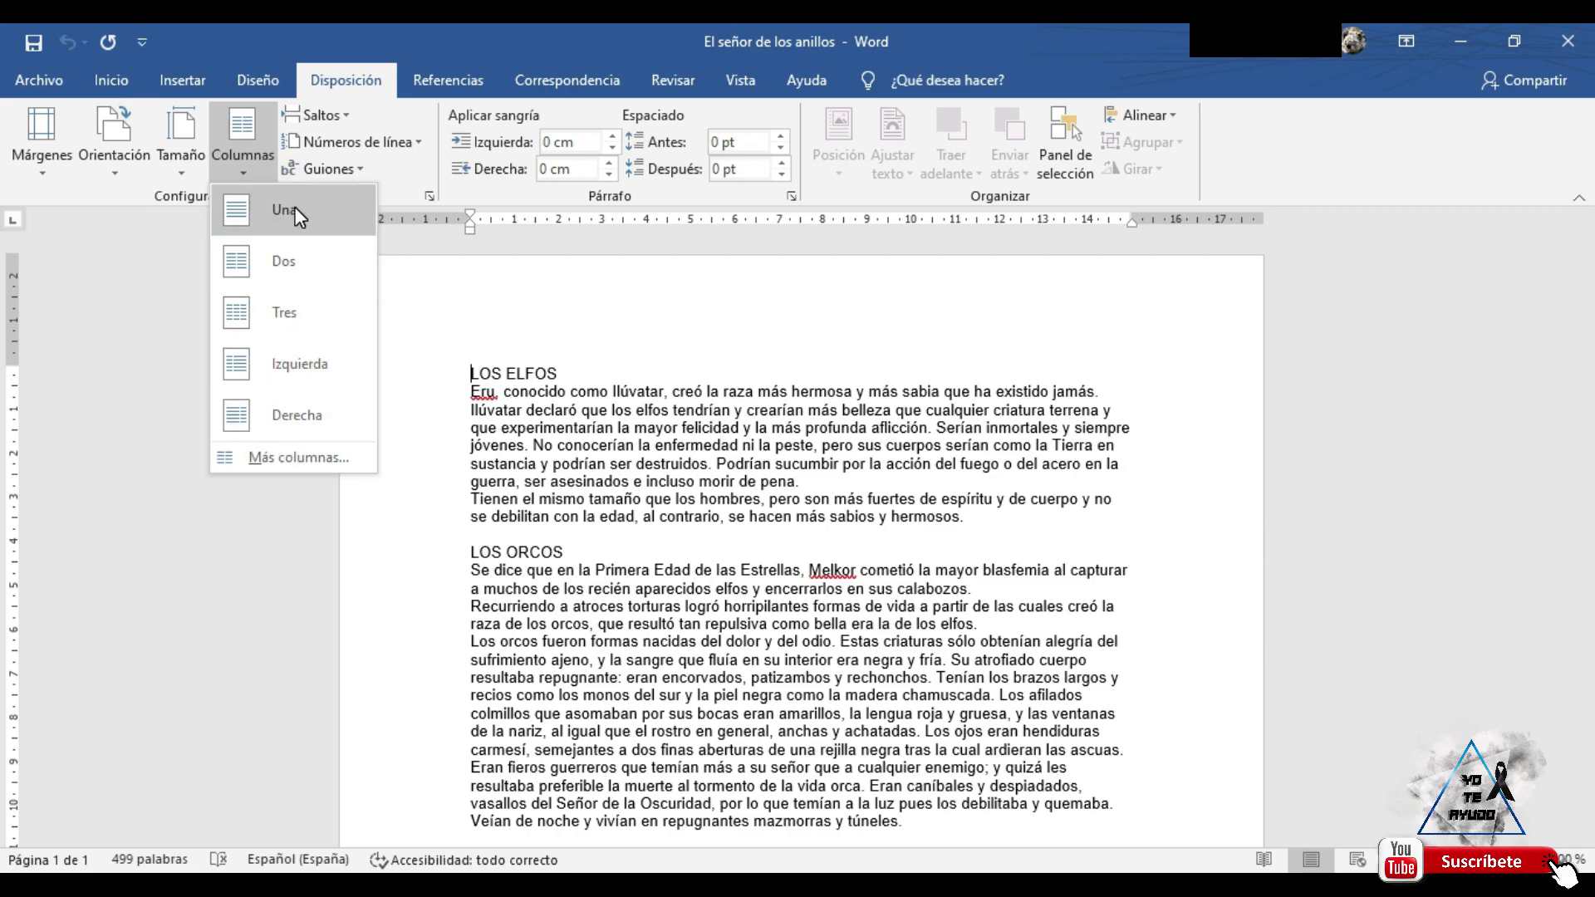
pyautogui.click(881, 376)
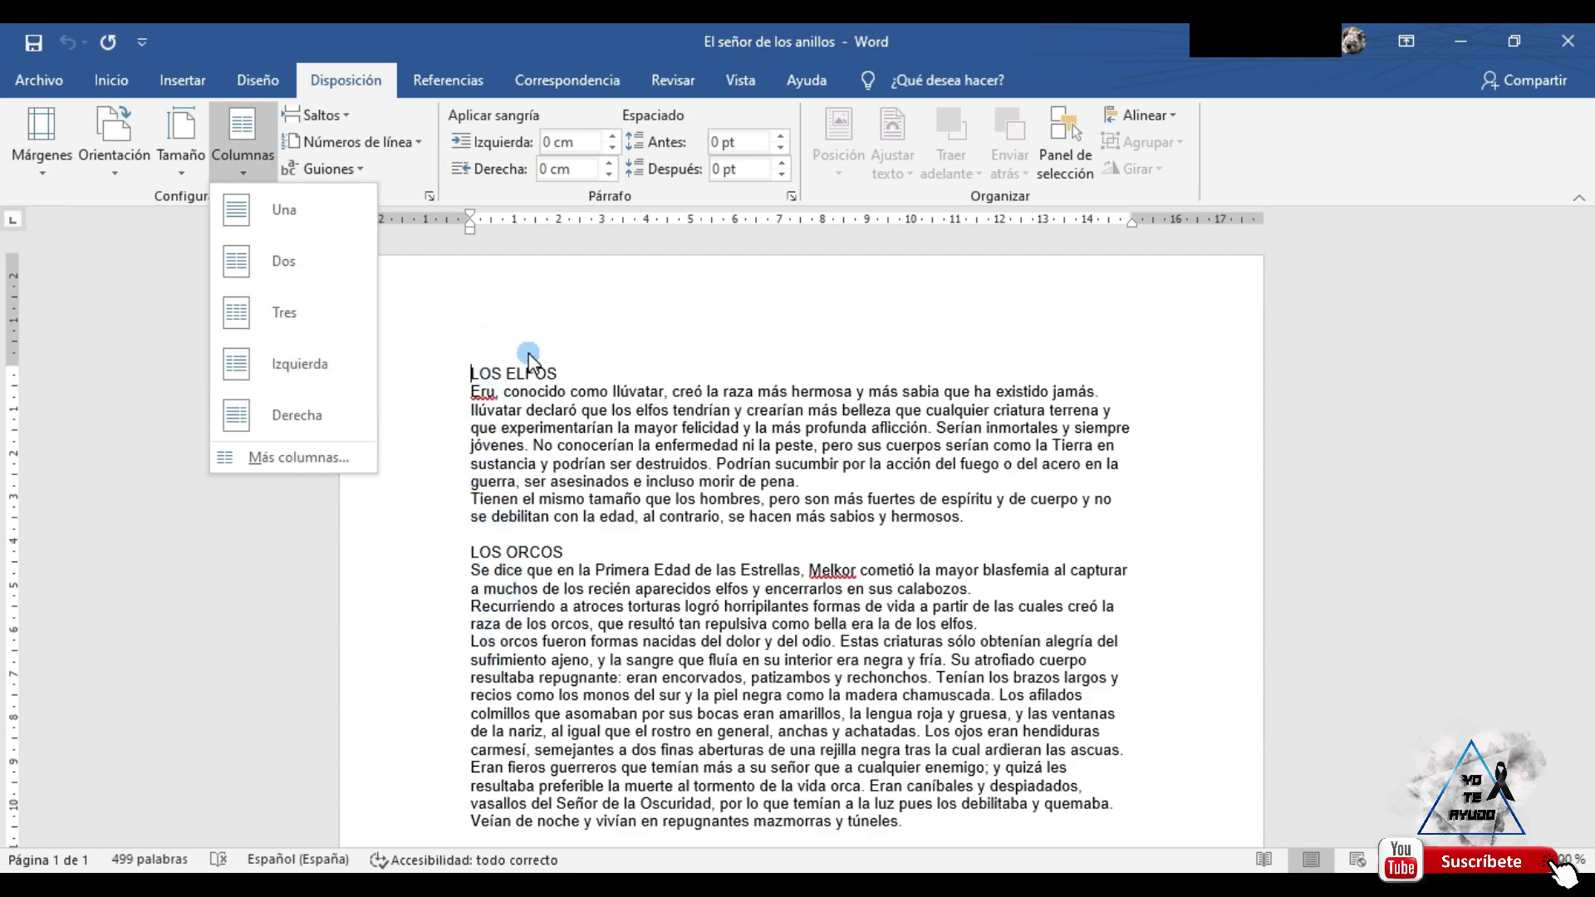
pyautogui.click(553, 425)
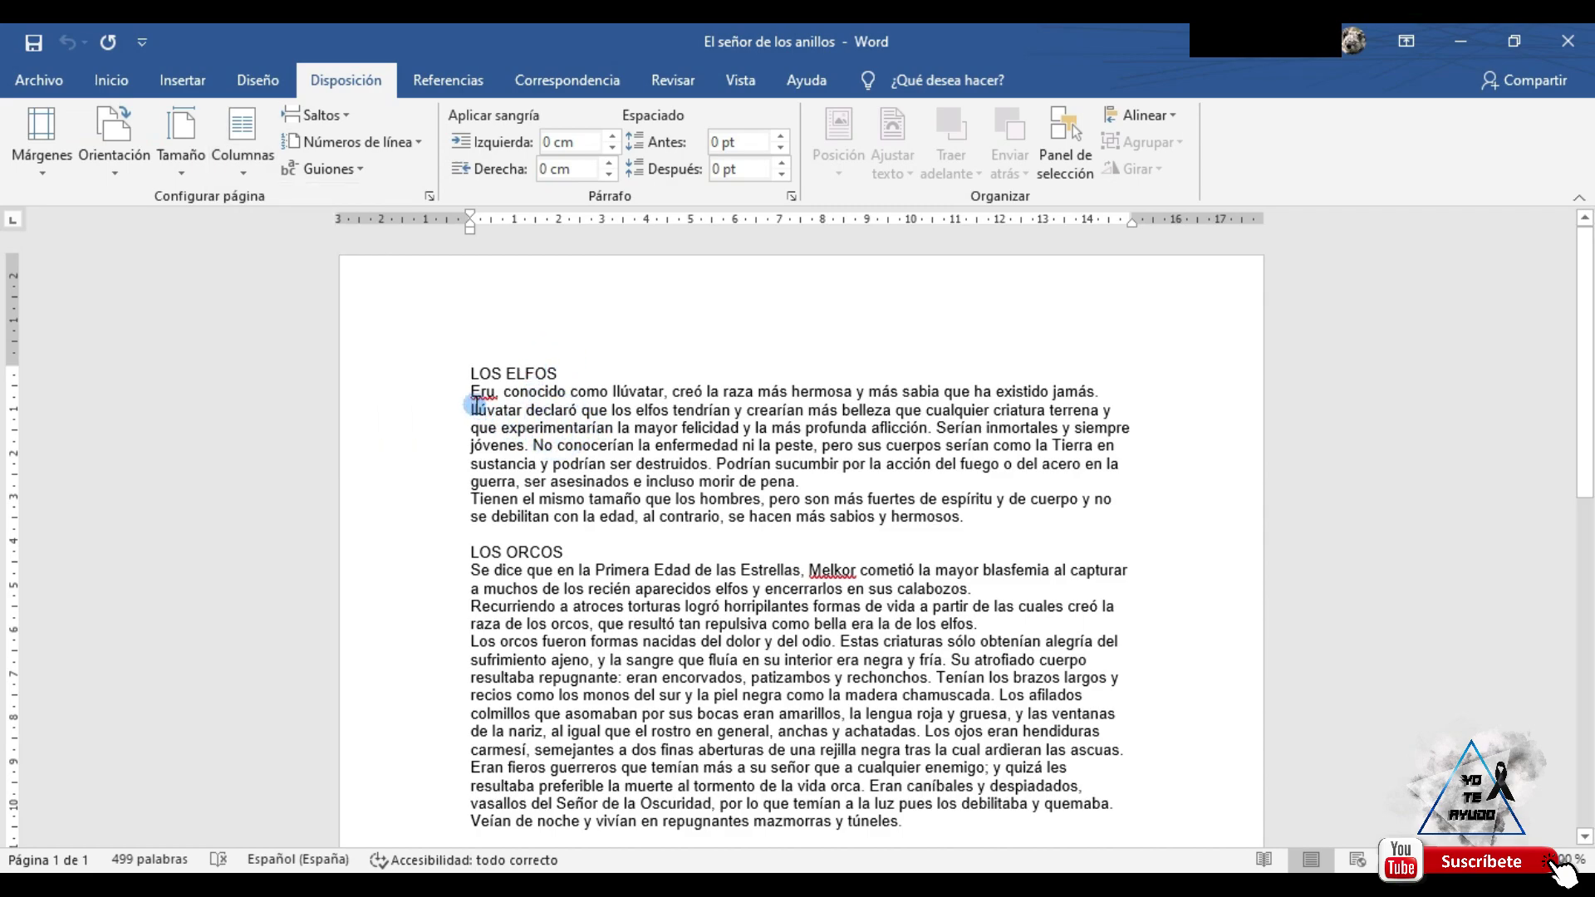
pyautogui.moveTo(465, 389); pyautogui.dragTo(972, 518)
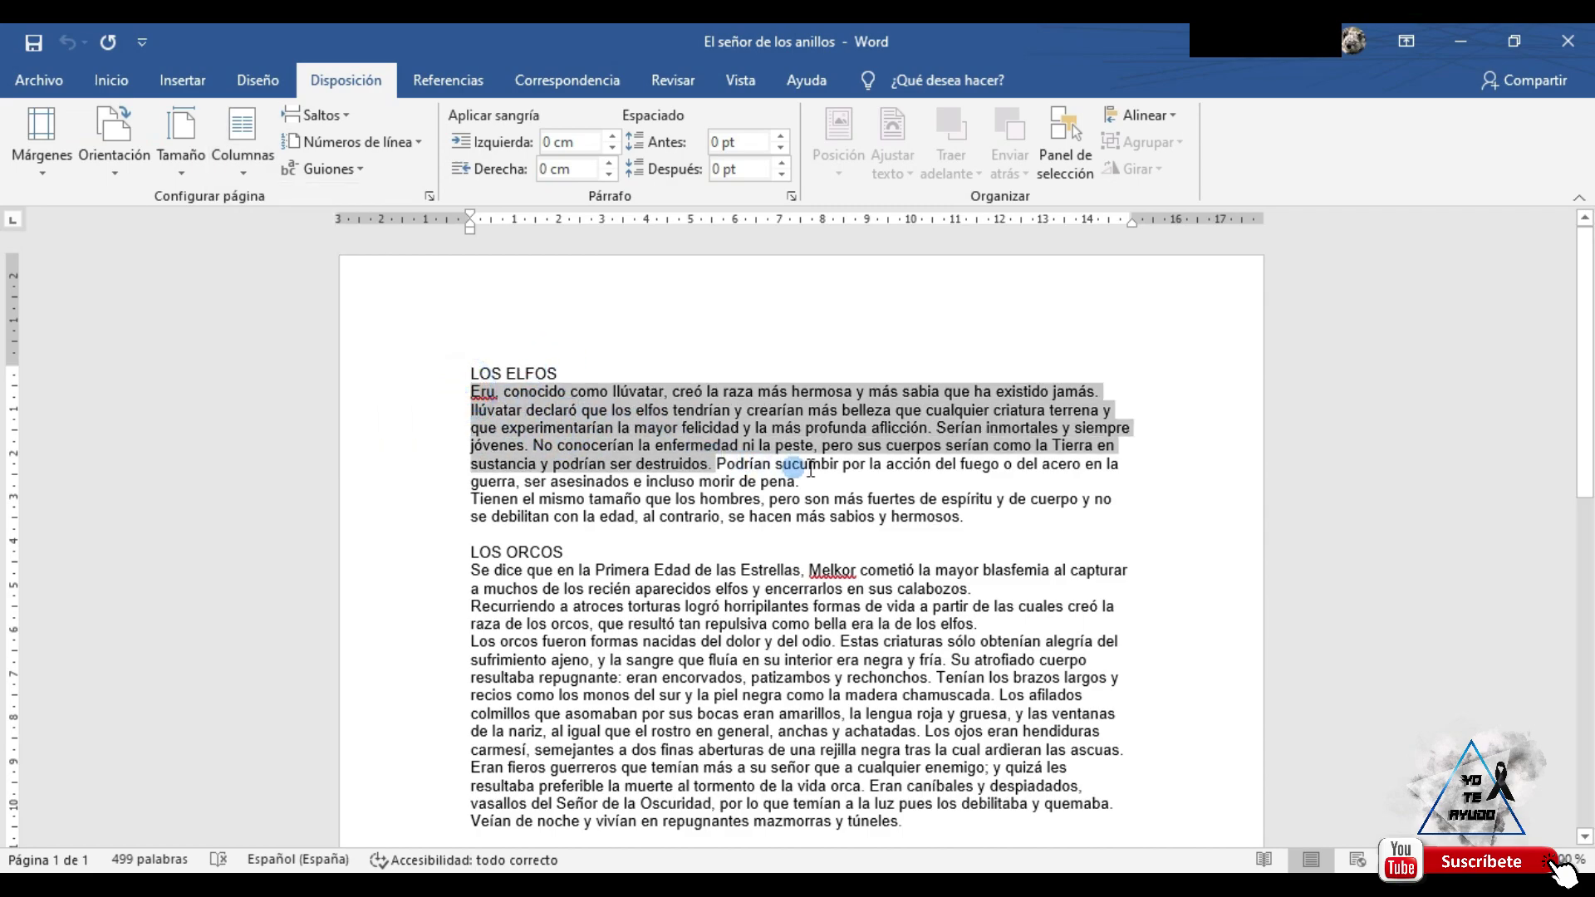
pyautogui.click(227, 173)
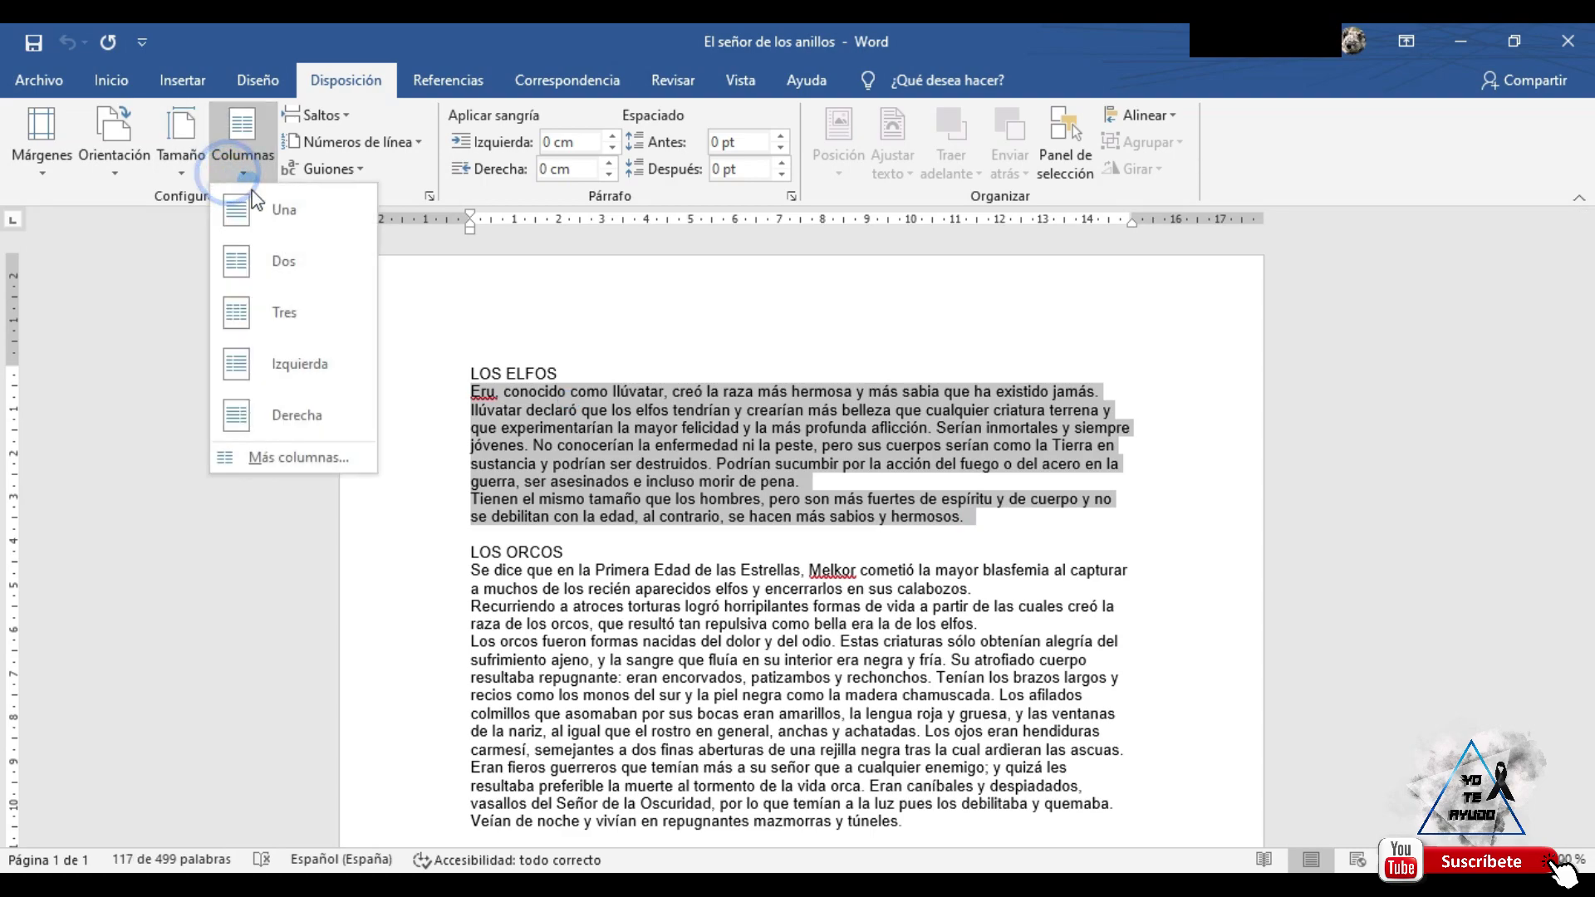
pyautogui.click(270, 272)
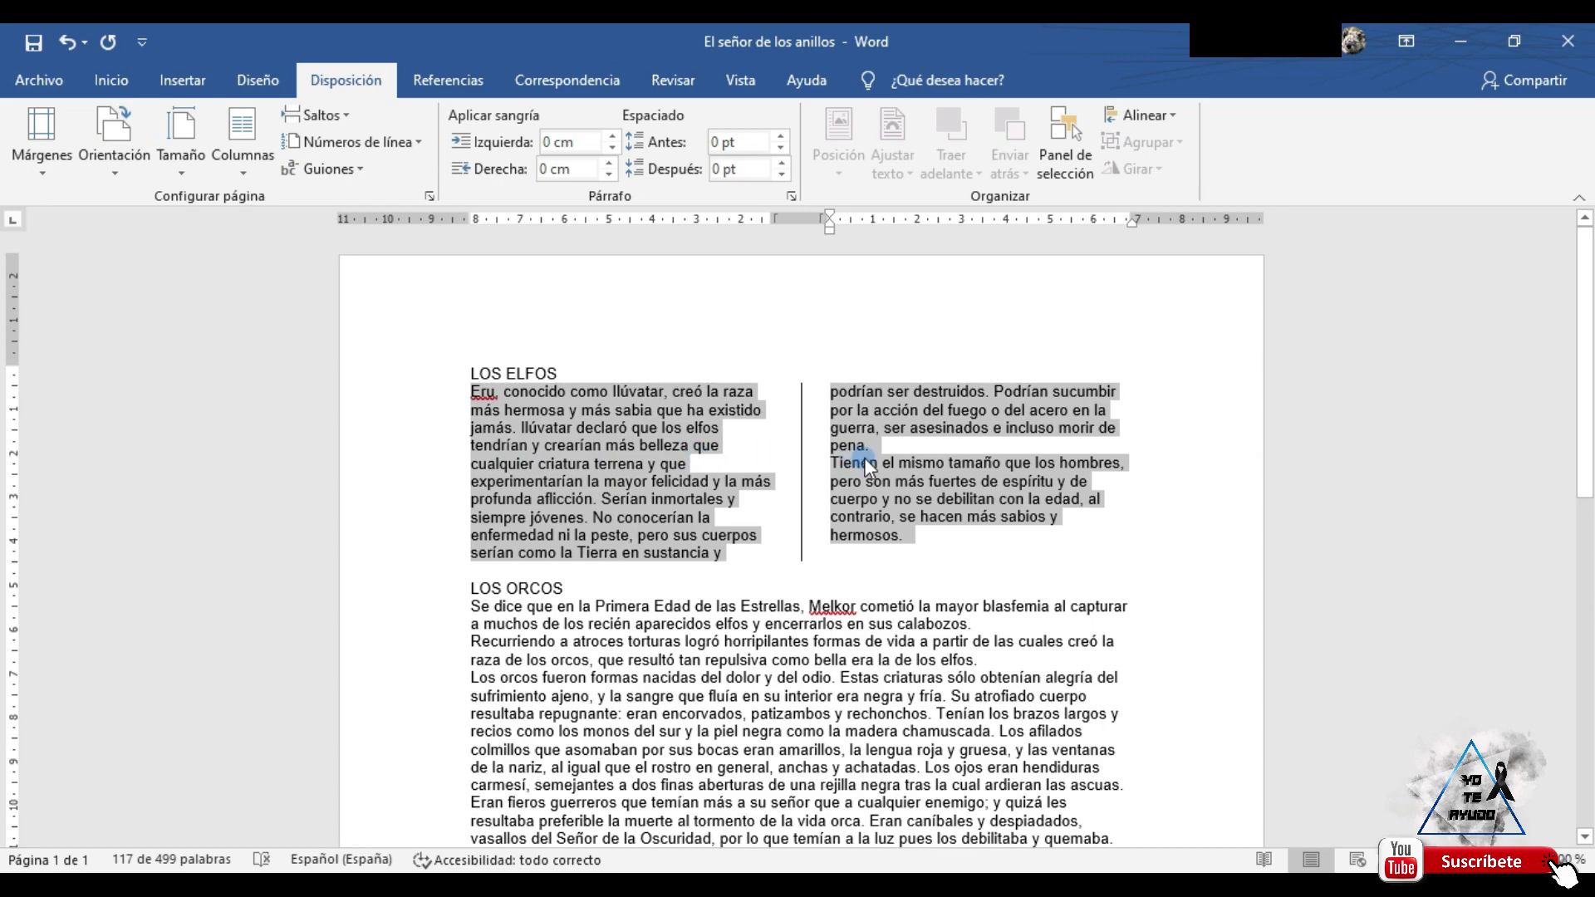
pyautogui.click(242, 141)
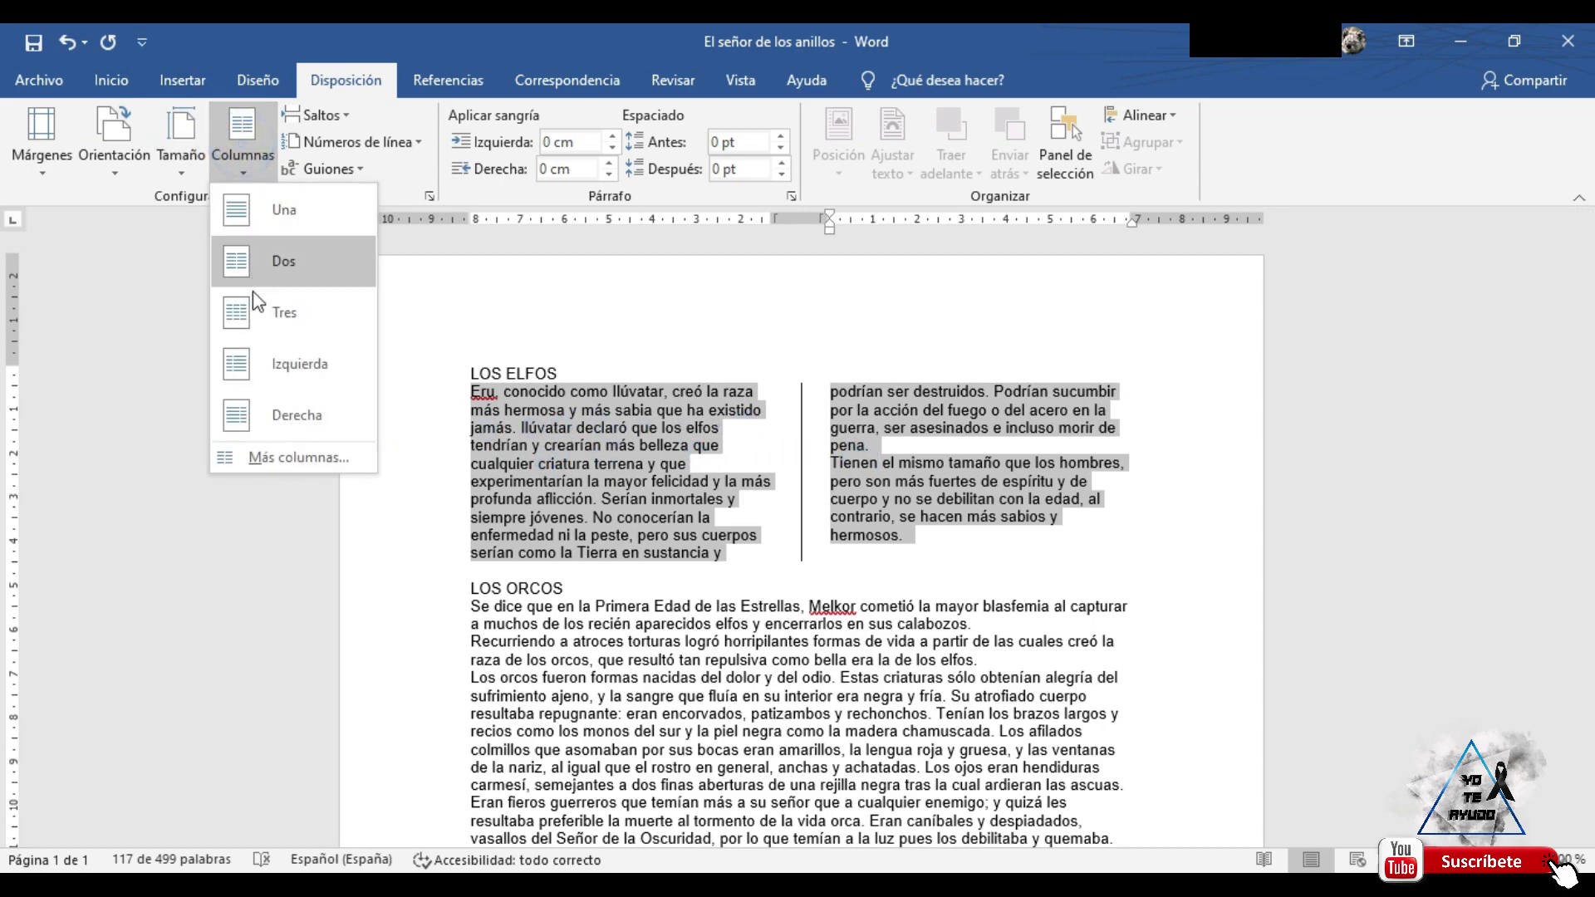
pyautogui.click(249, 314)
pyautogui.click(243, 141)
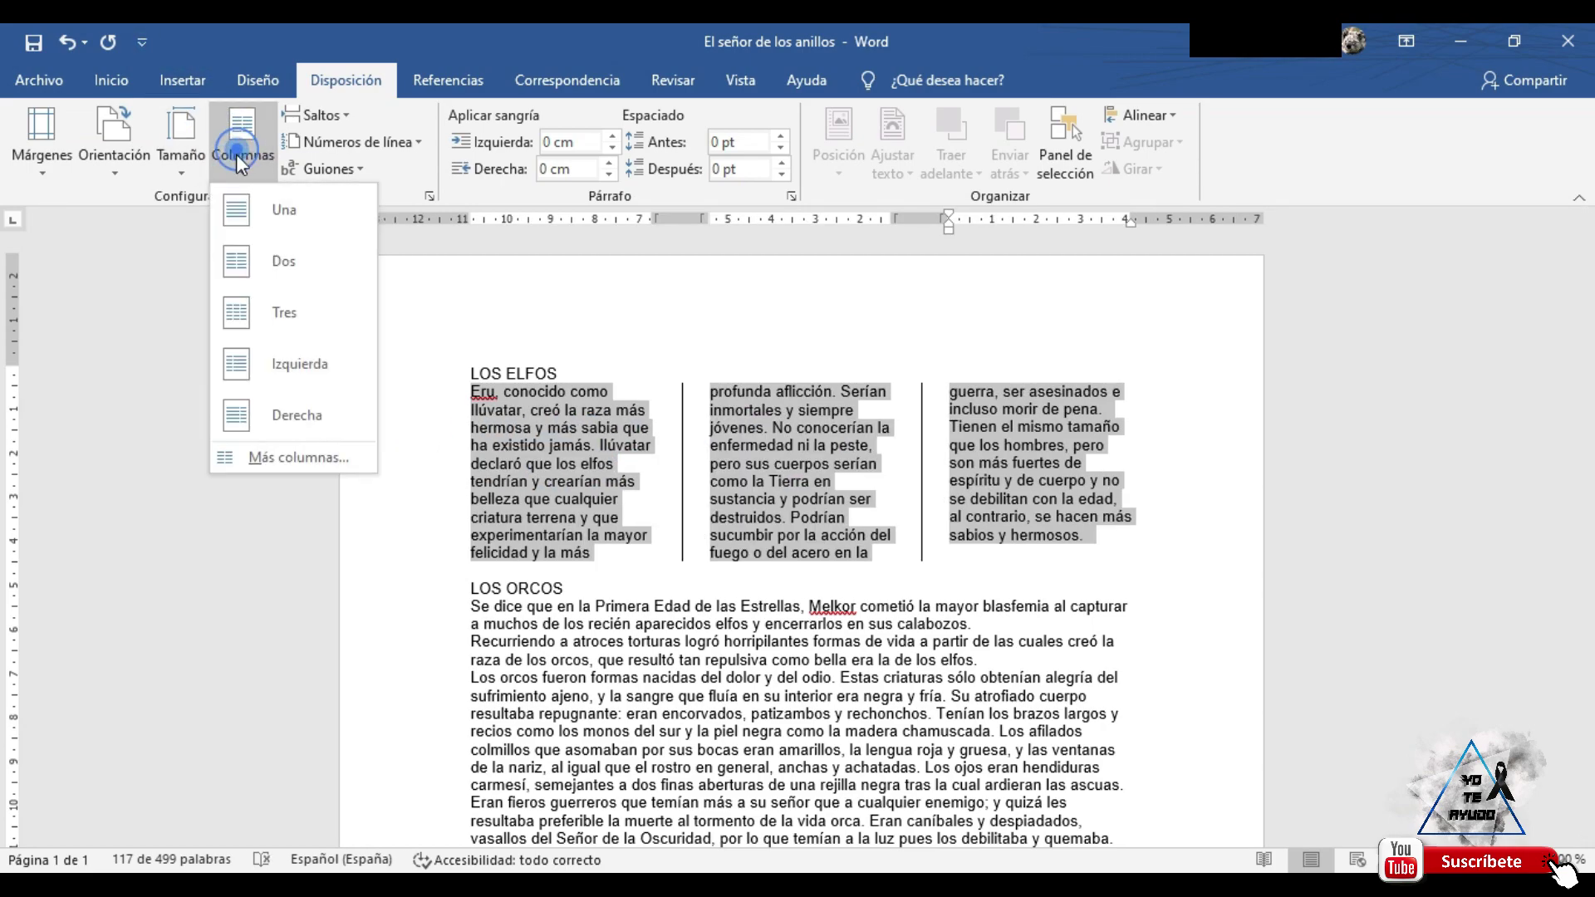
pyautogui.click(271, 371)
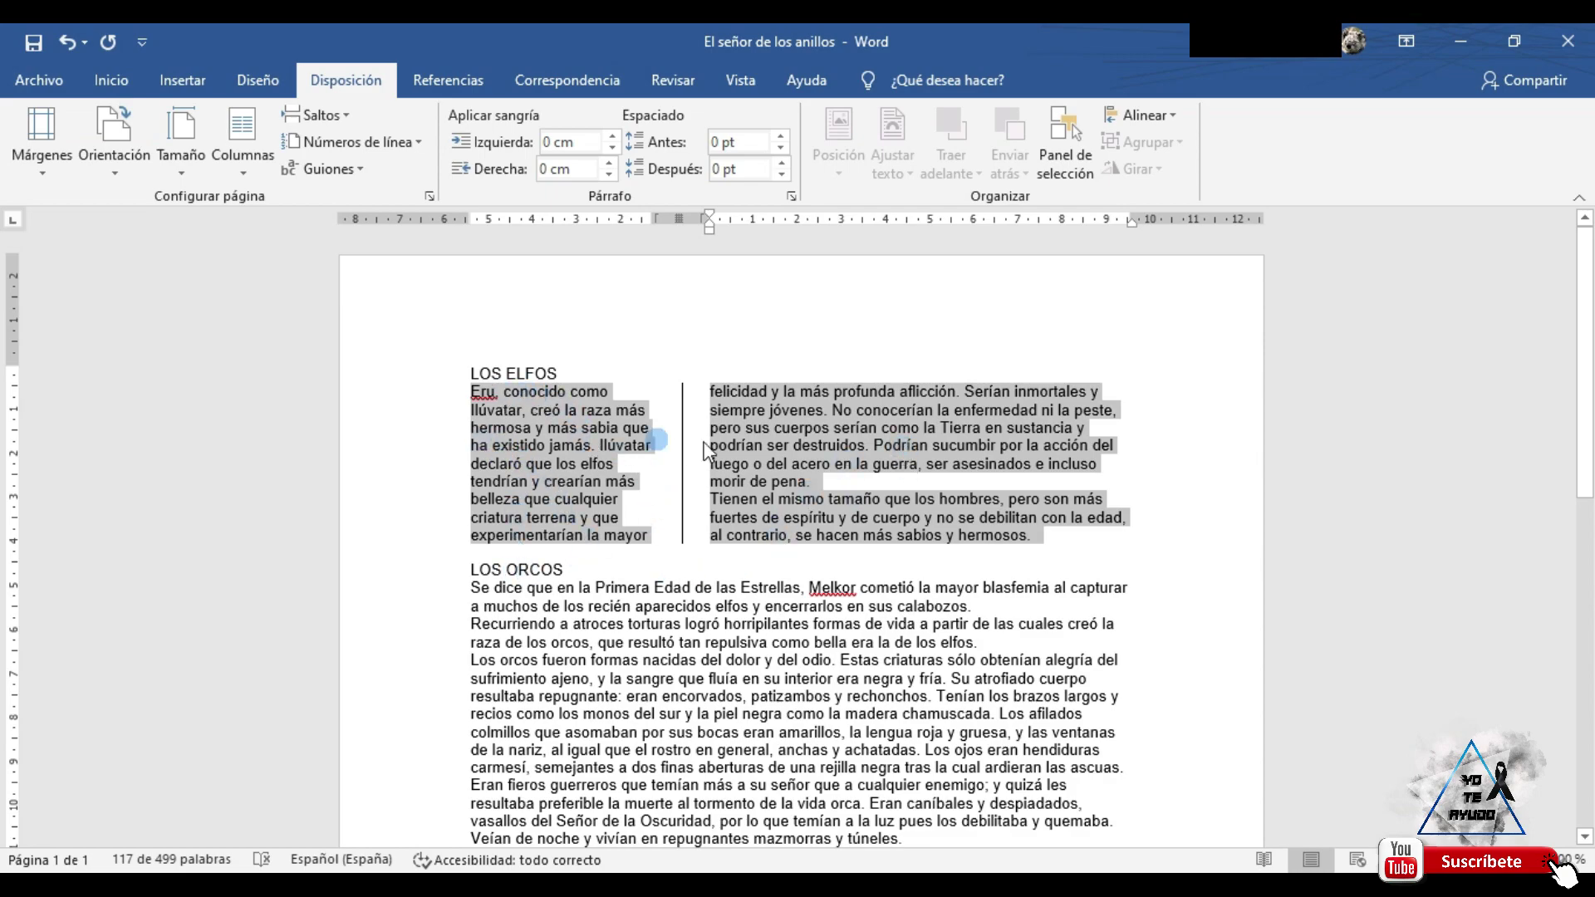
pyautogui.moveTo(468, 591)
pyautogui.mouseDown()
pyautogui.moveTo(860, 775)
pyautogui.moveTo(913, 745)
pyautogui.mouseUp()
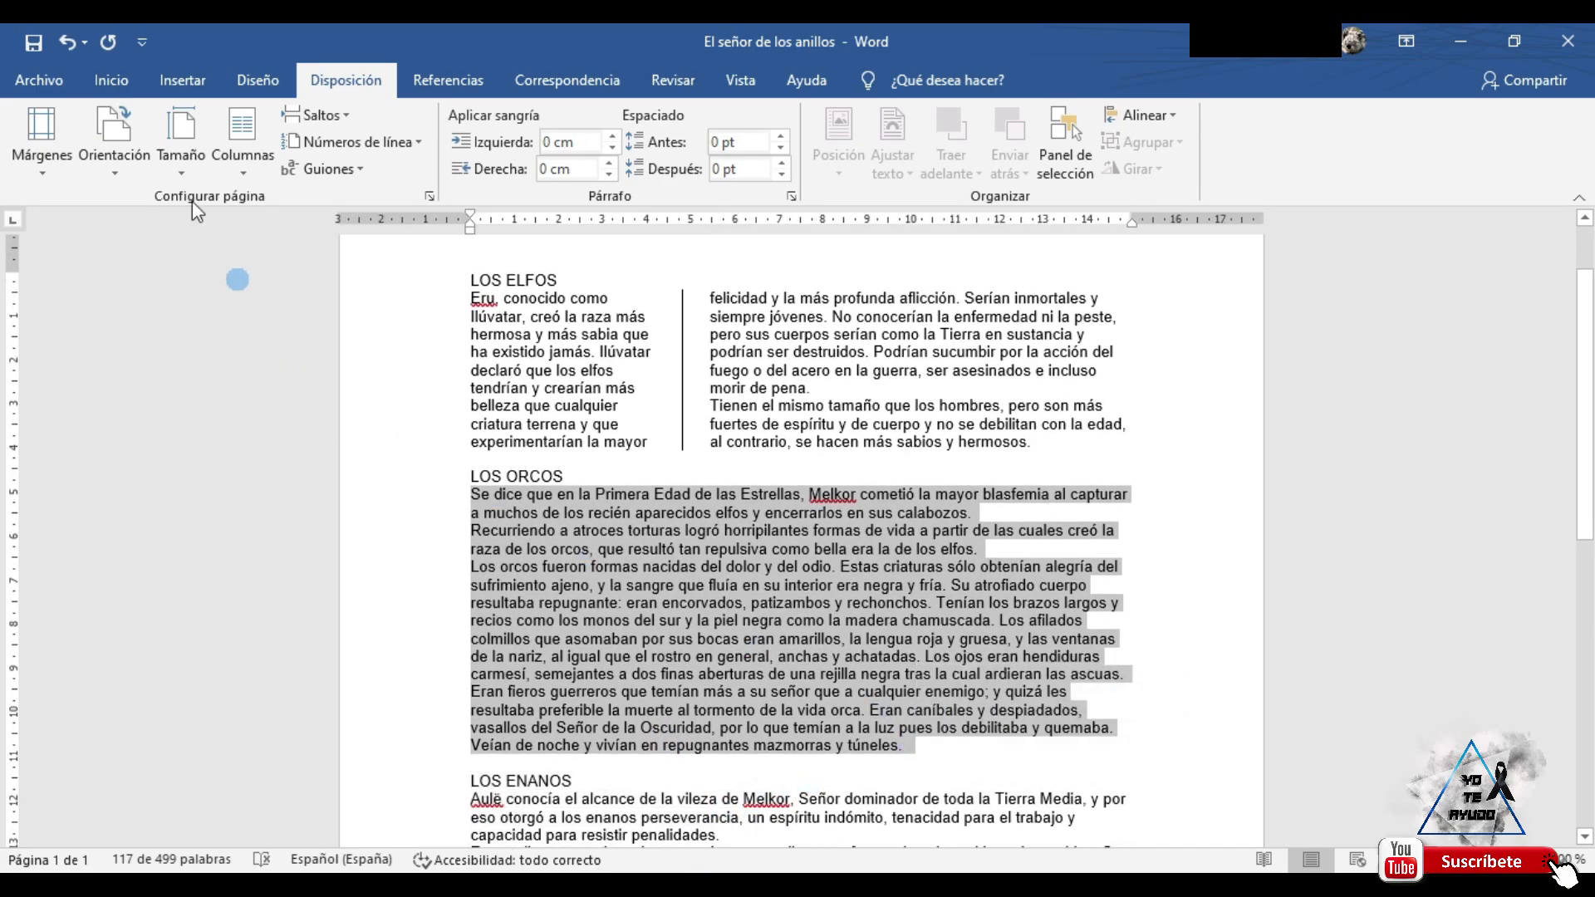
# - Set the LOS ORCOS text to three columns after trying Derecha, then deselect to review it
pyautogui.click(242, 133)
pyautogui.click(284, 411)
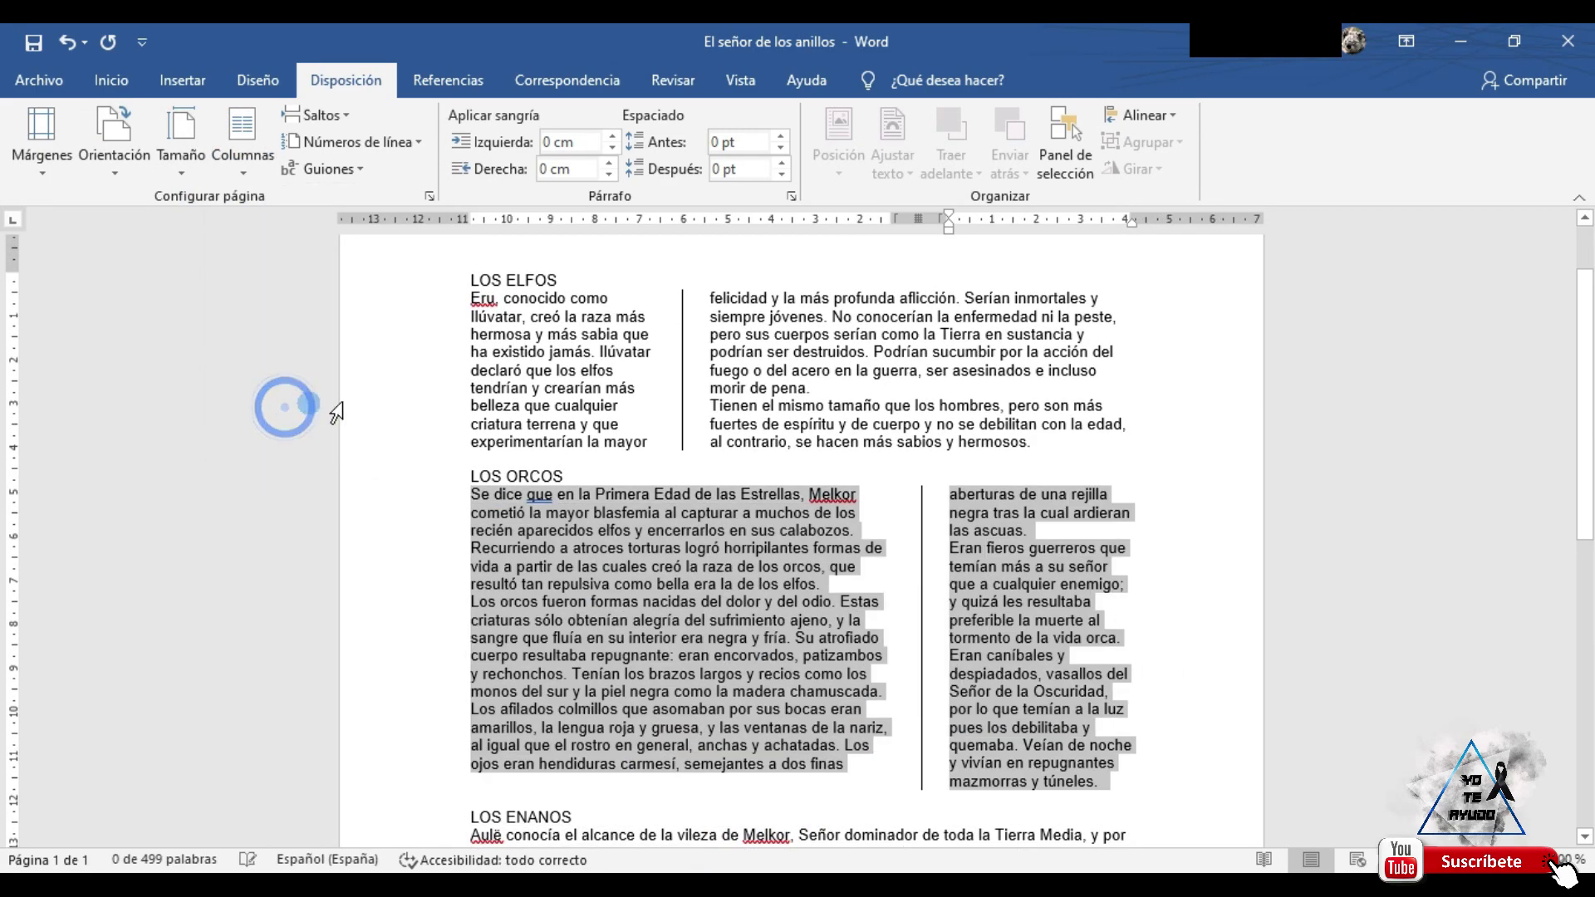
pyautogui.click(242, 138)
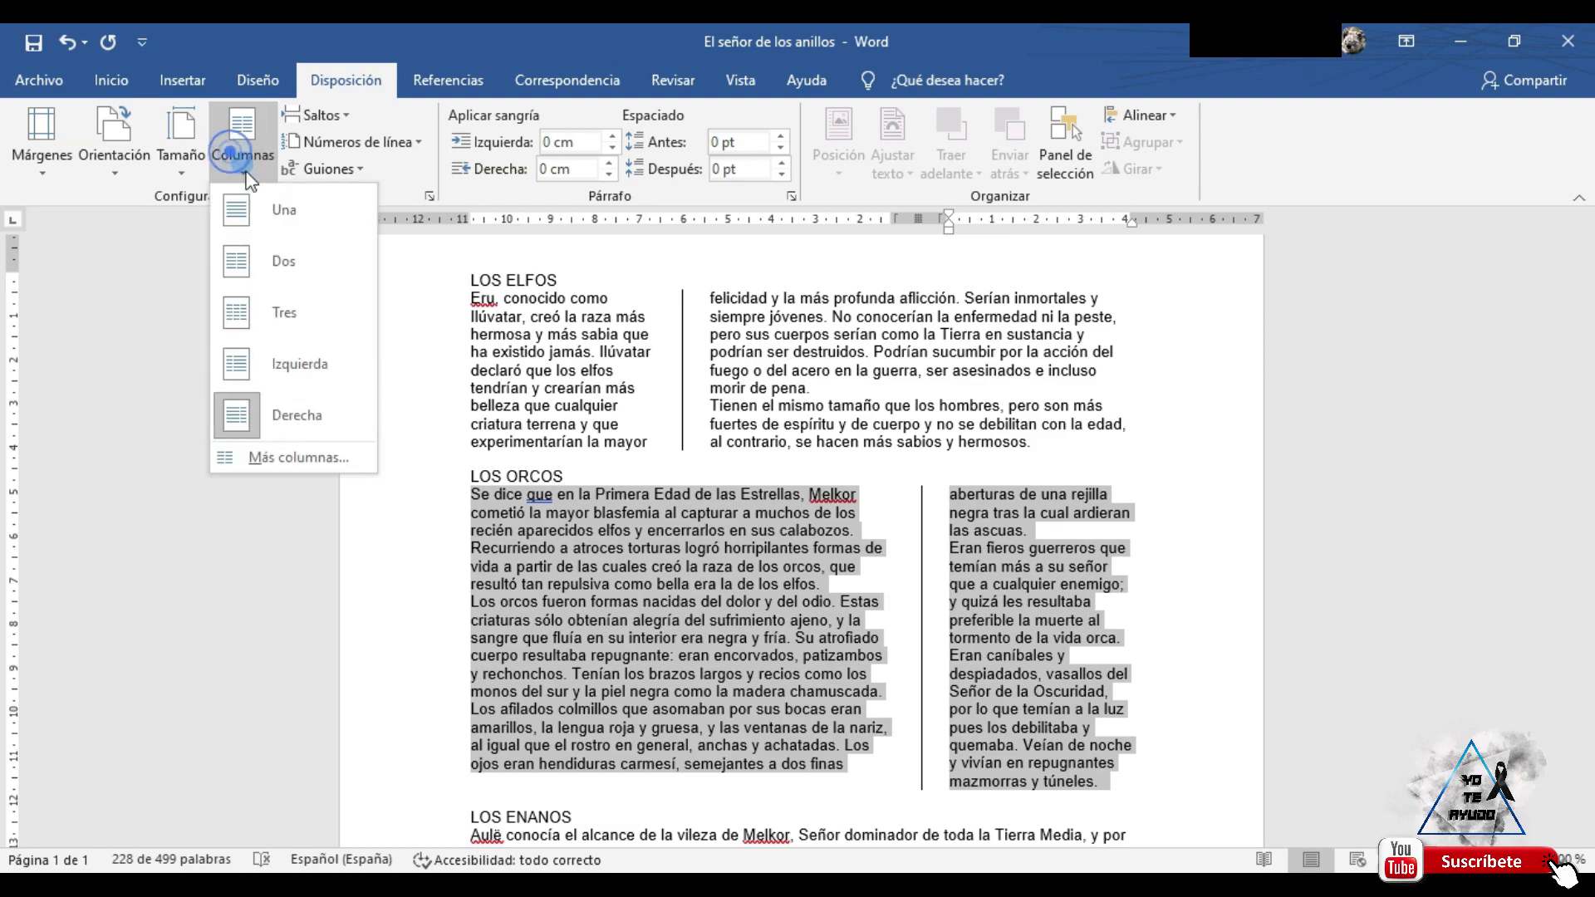
pyautogui.click(270, 306)
pyautogui.click(1168, 674)
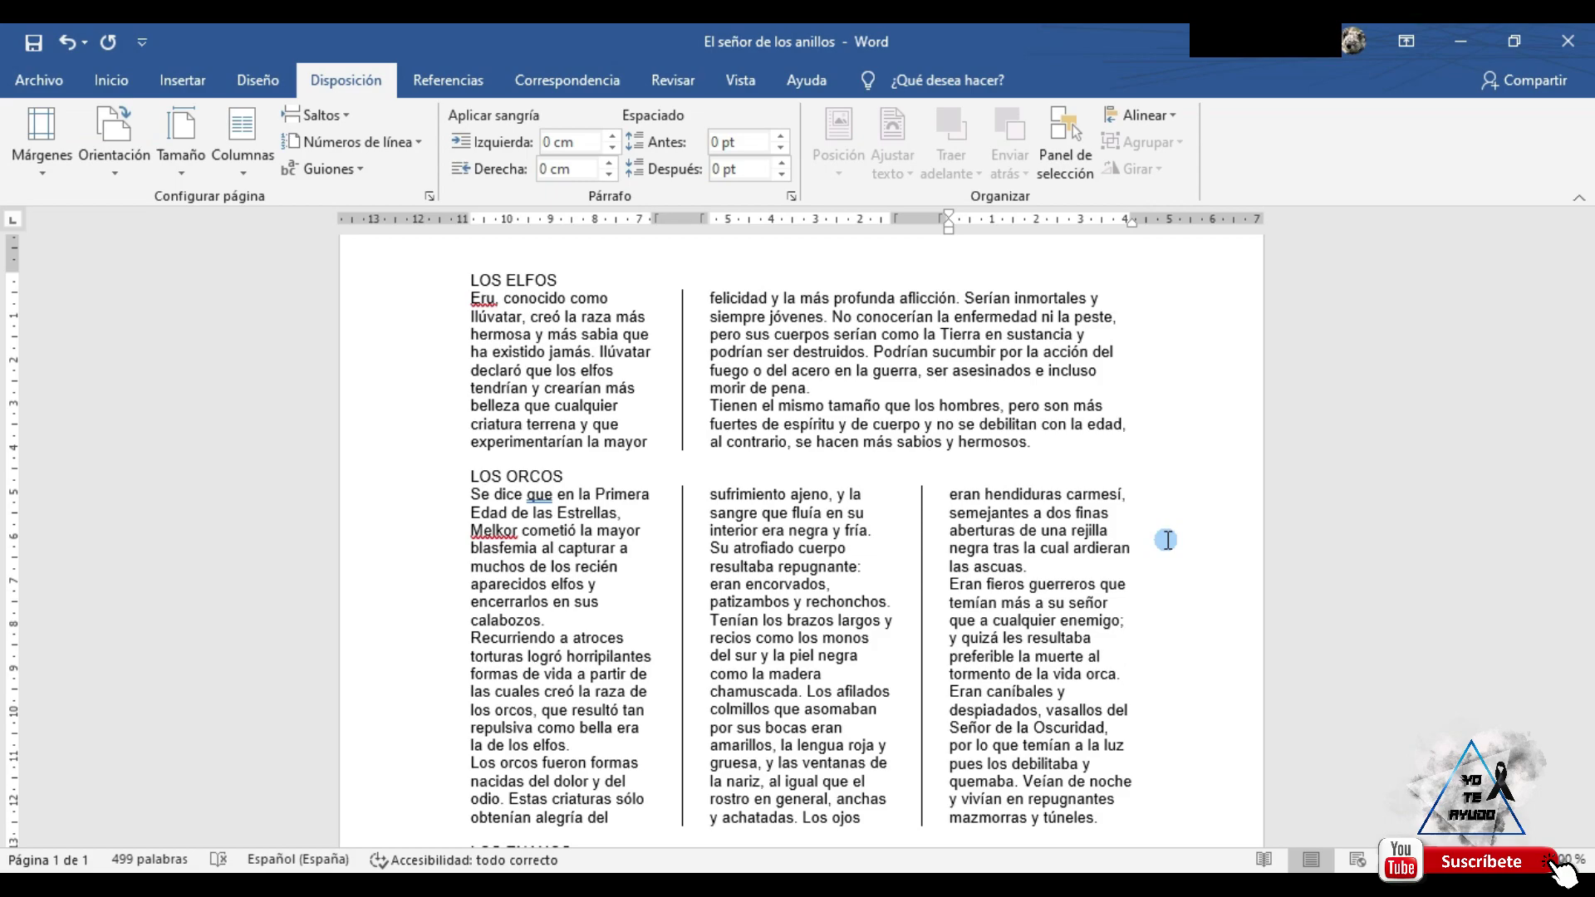
pyautogui.scroll(2, 760, 481)
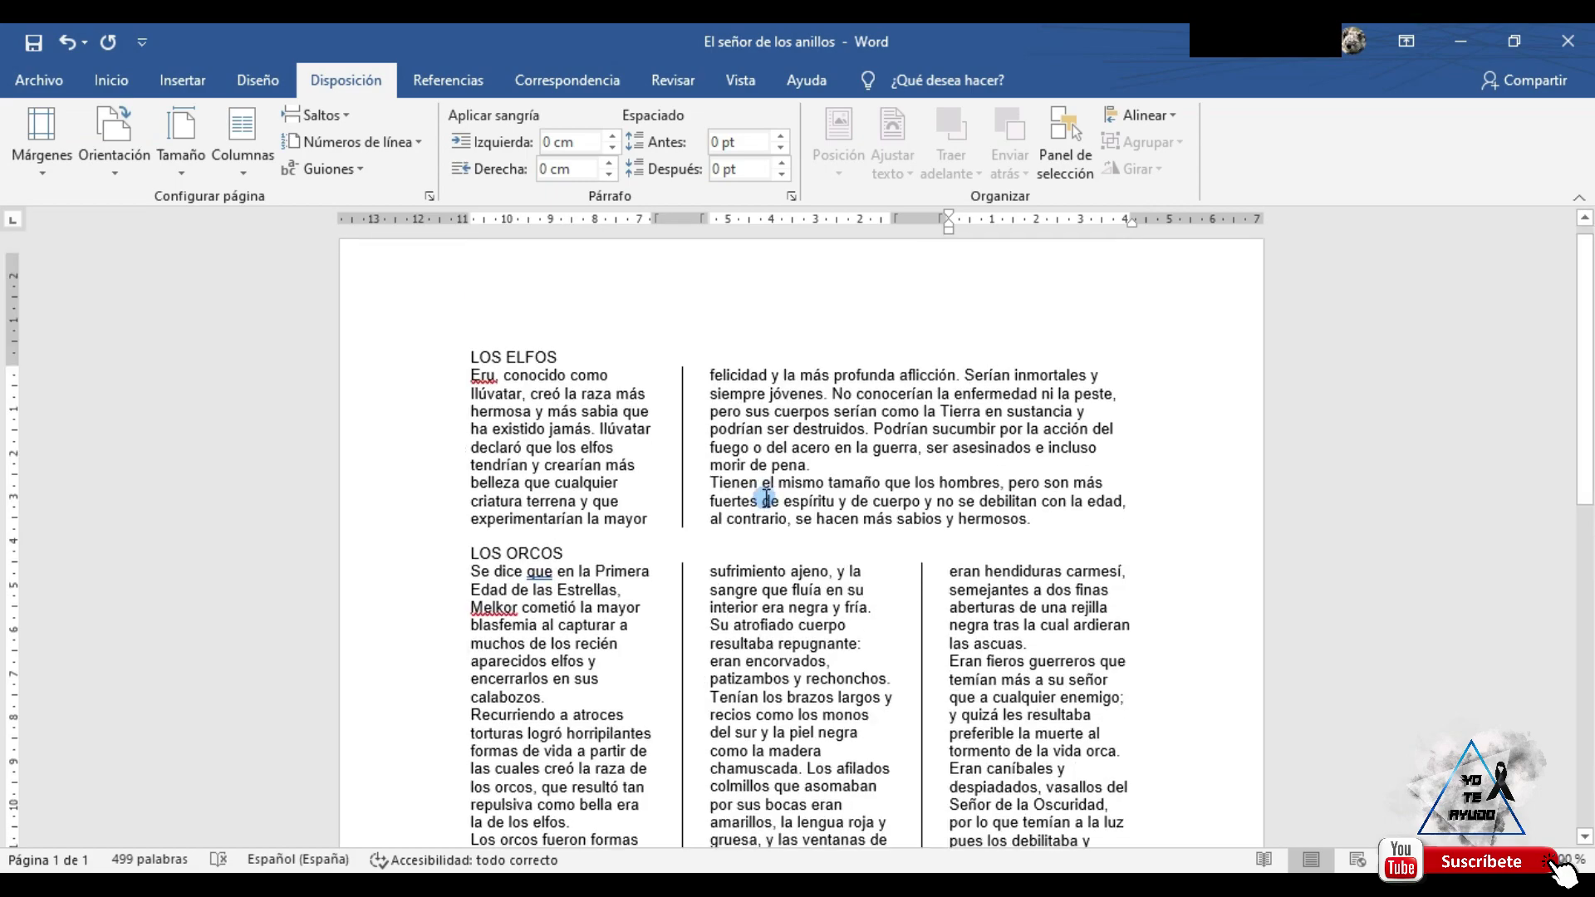
pyautogui.scroll(-2, 763, 511)
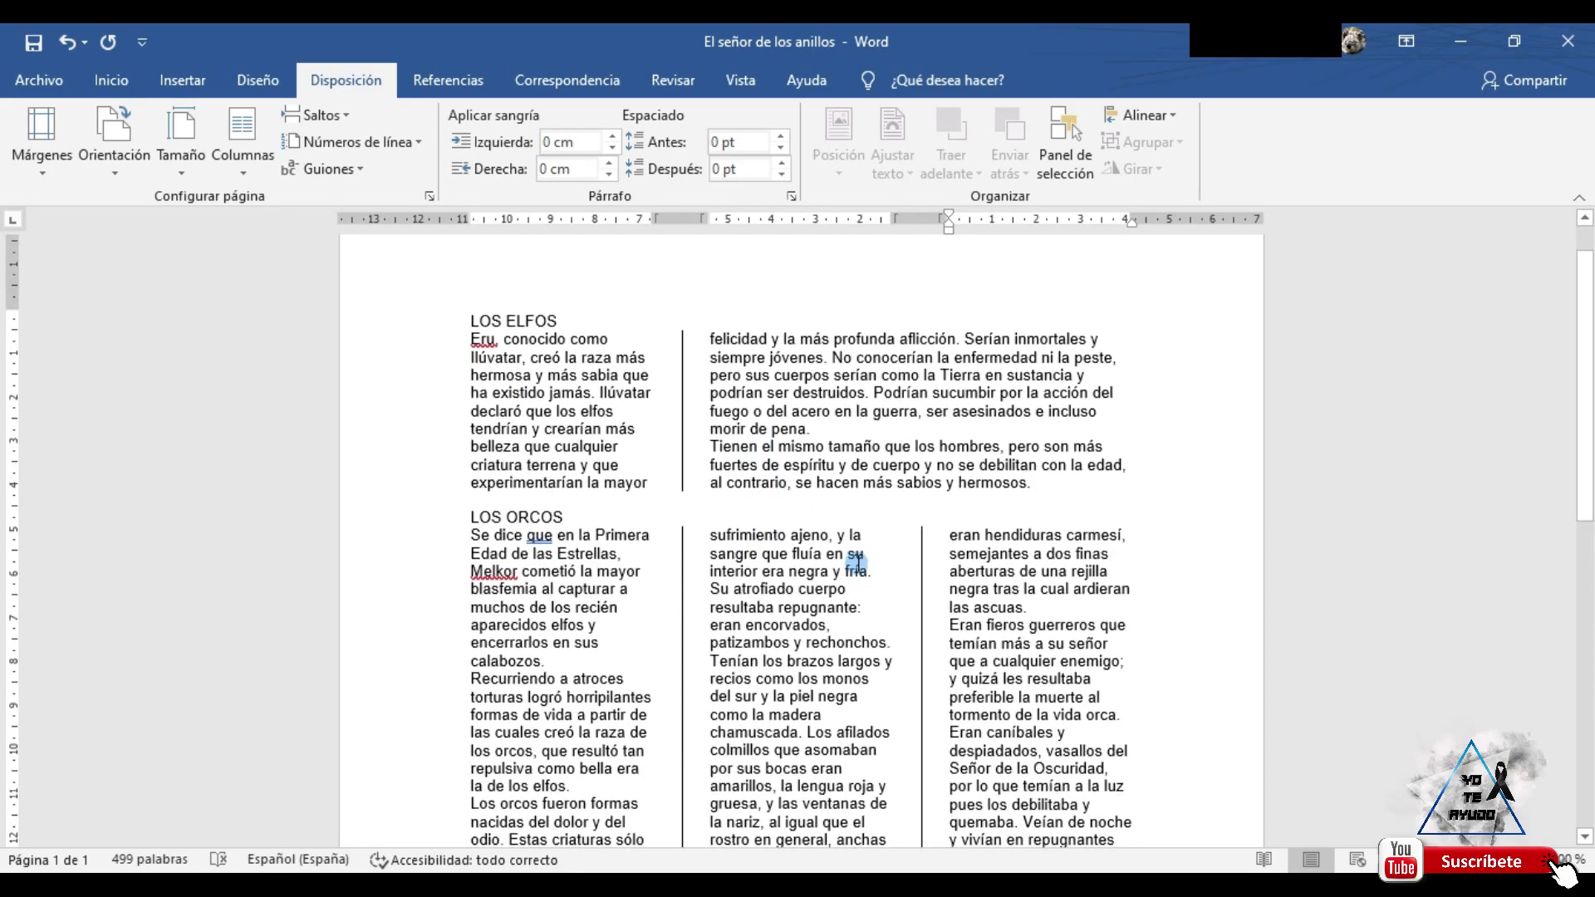
pyautogui.scroll(-2, 781, 515)
pyautogui.scroll(1, 798, 519)
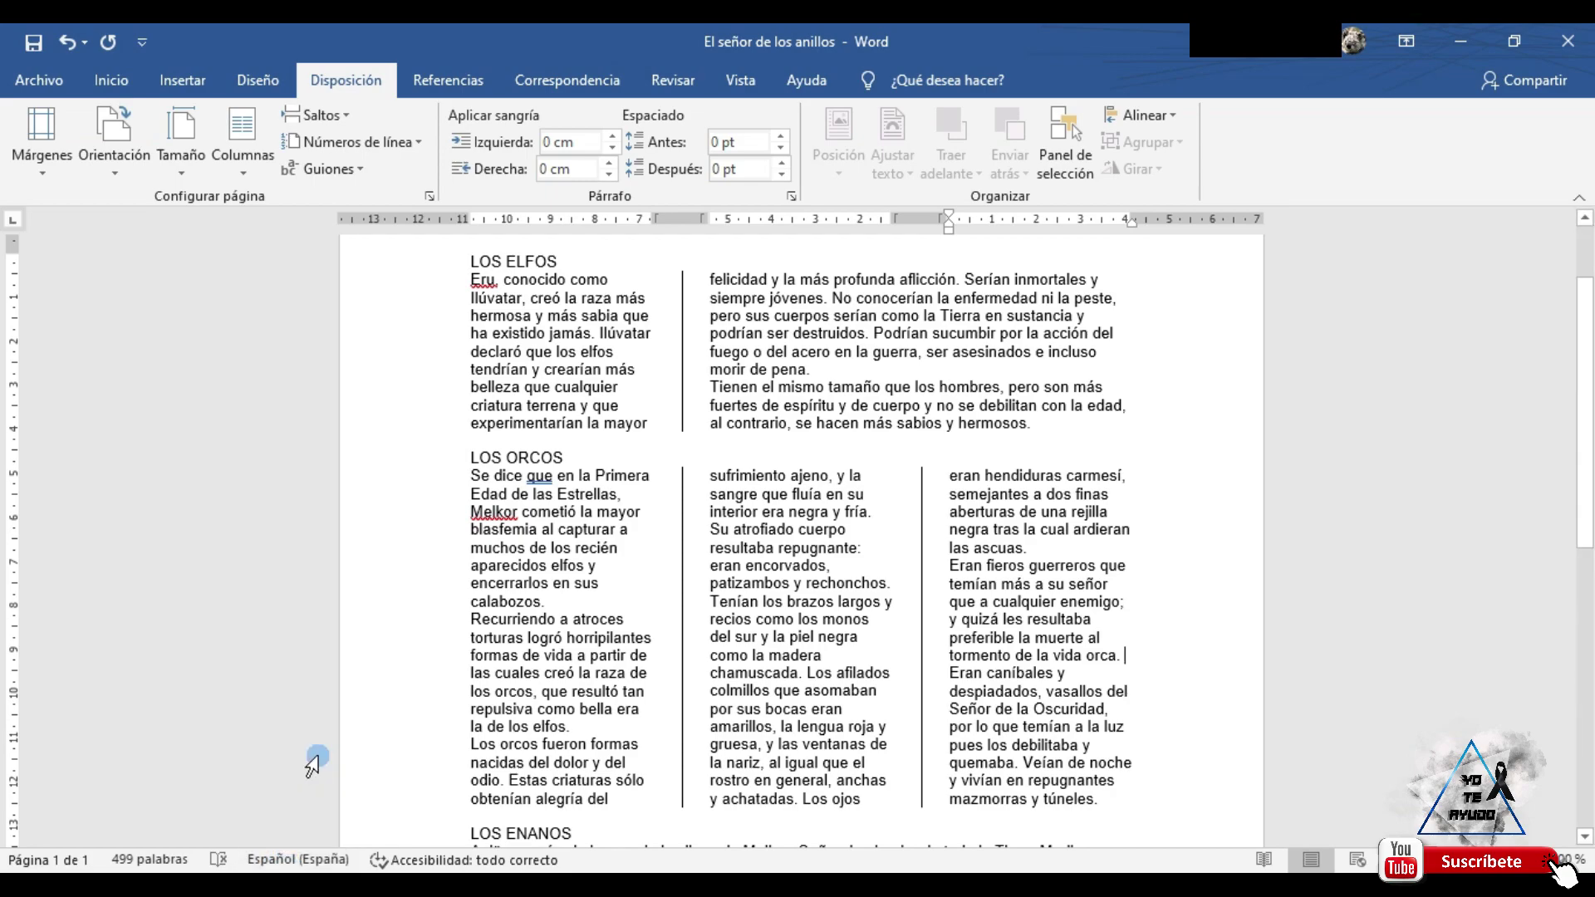
pyautogui.click(275, 860)
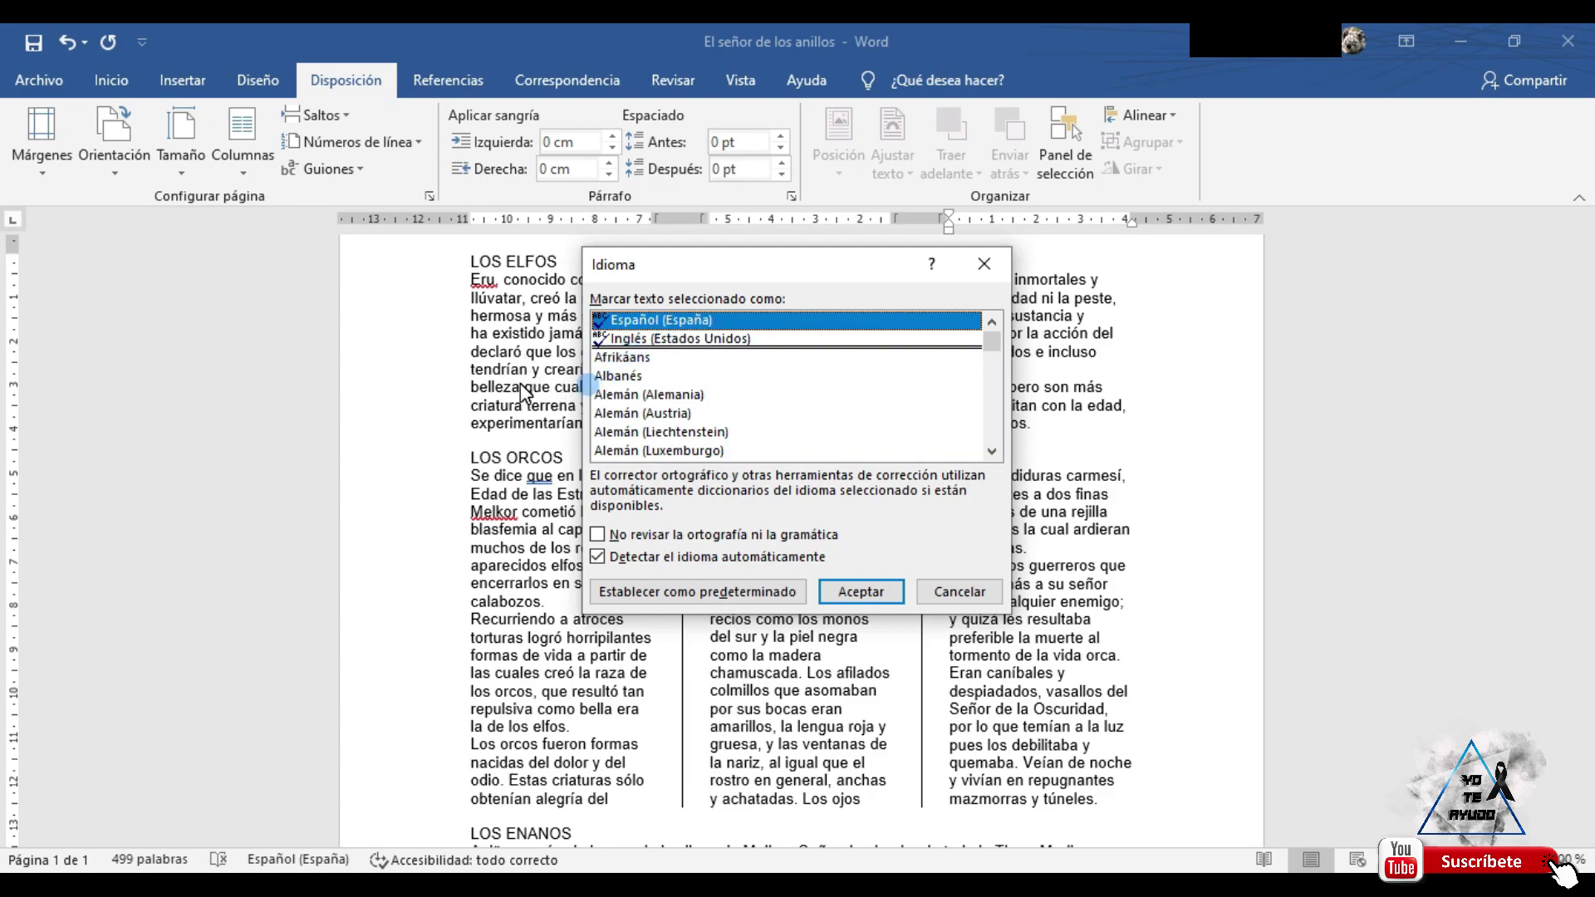
pyautogui.click(621, 339)
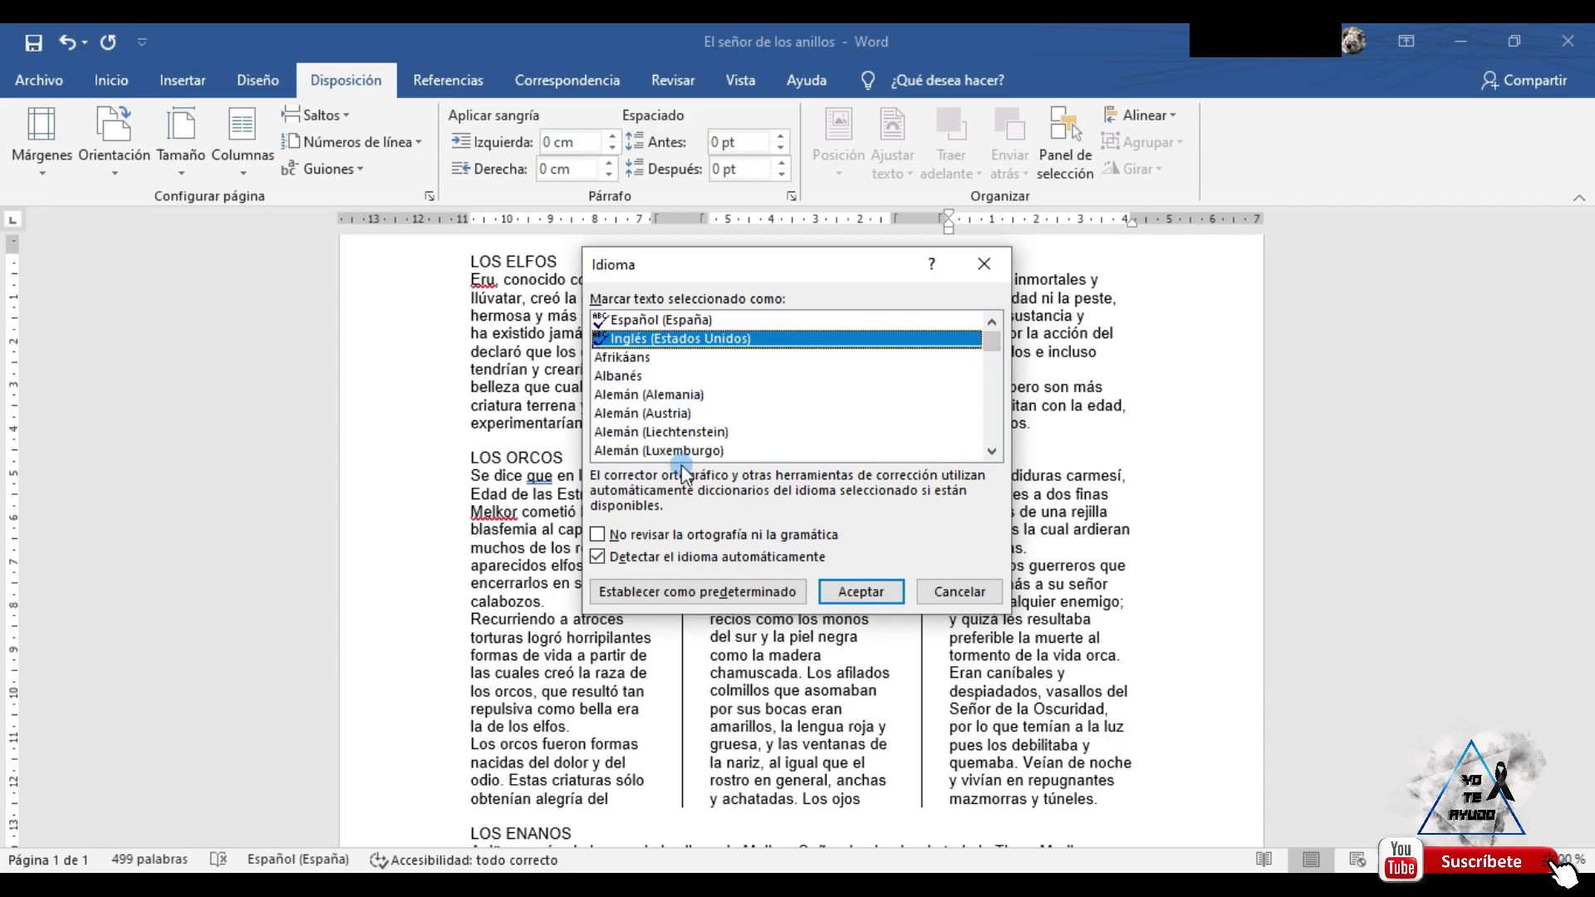
pyautogui.moveTo(990, 347); pyautogui.dragTo(990, 348)
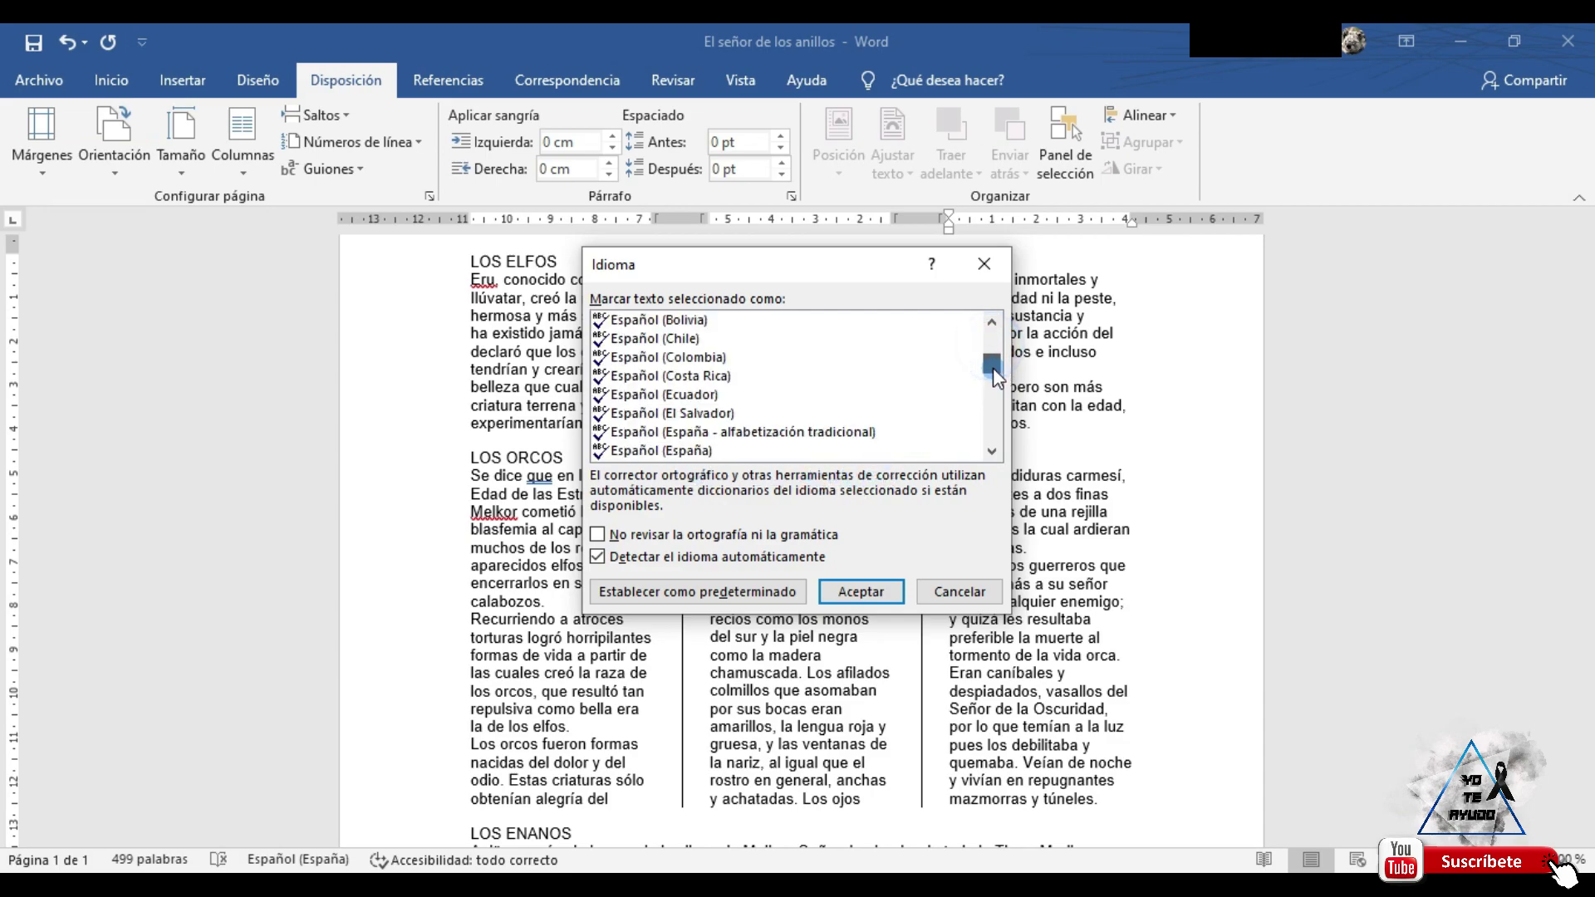
pyautogui.click(661, 320)
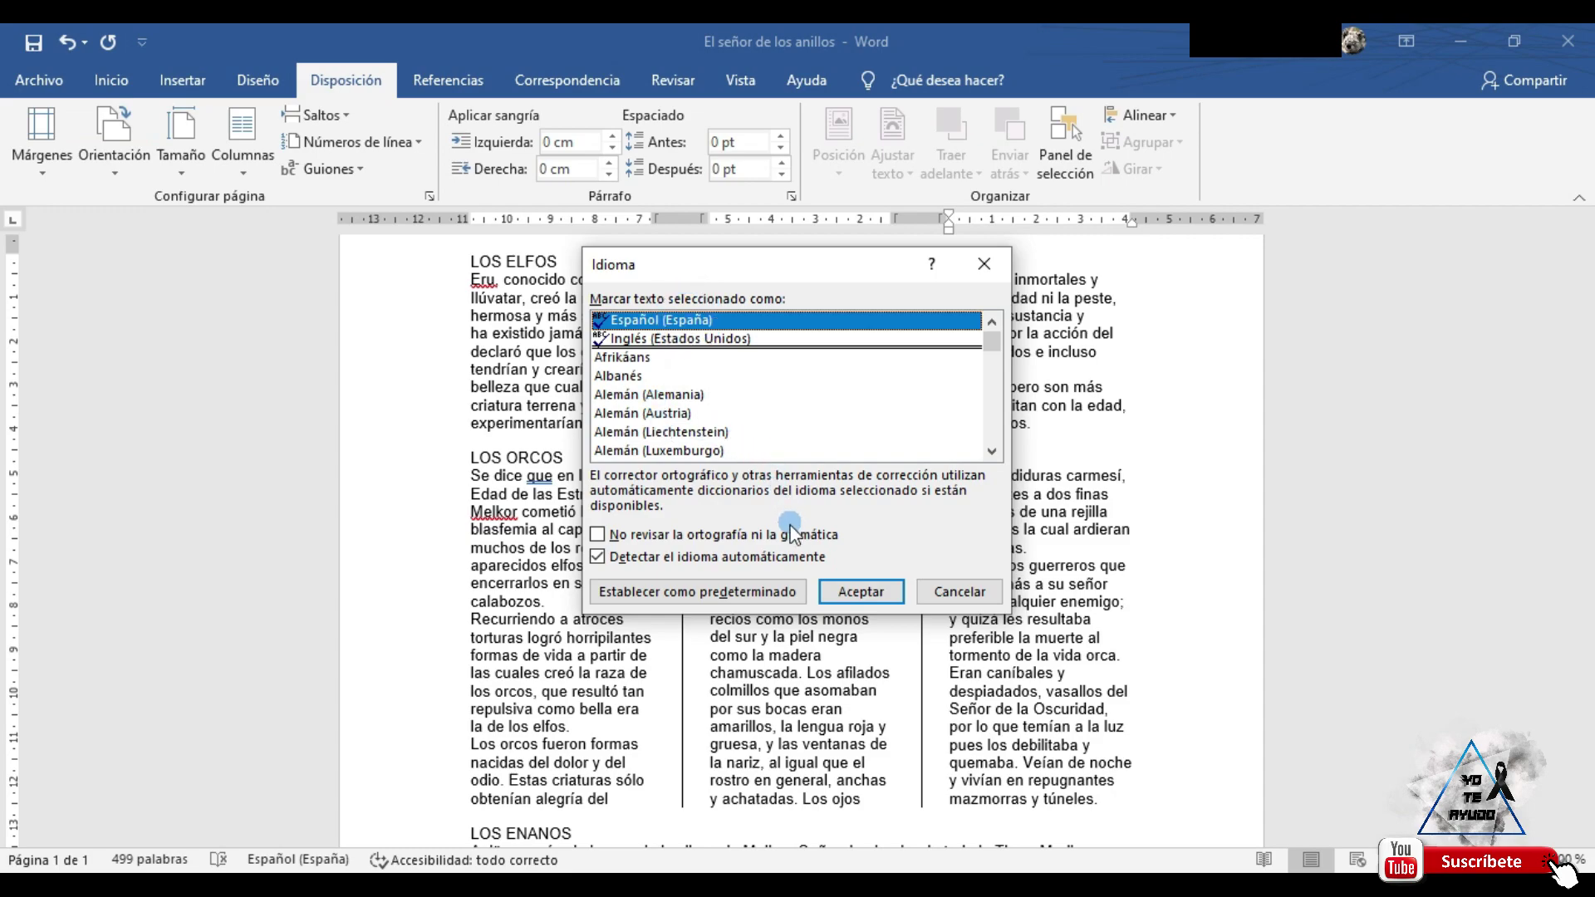
pyautogui.click(844, 577)
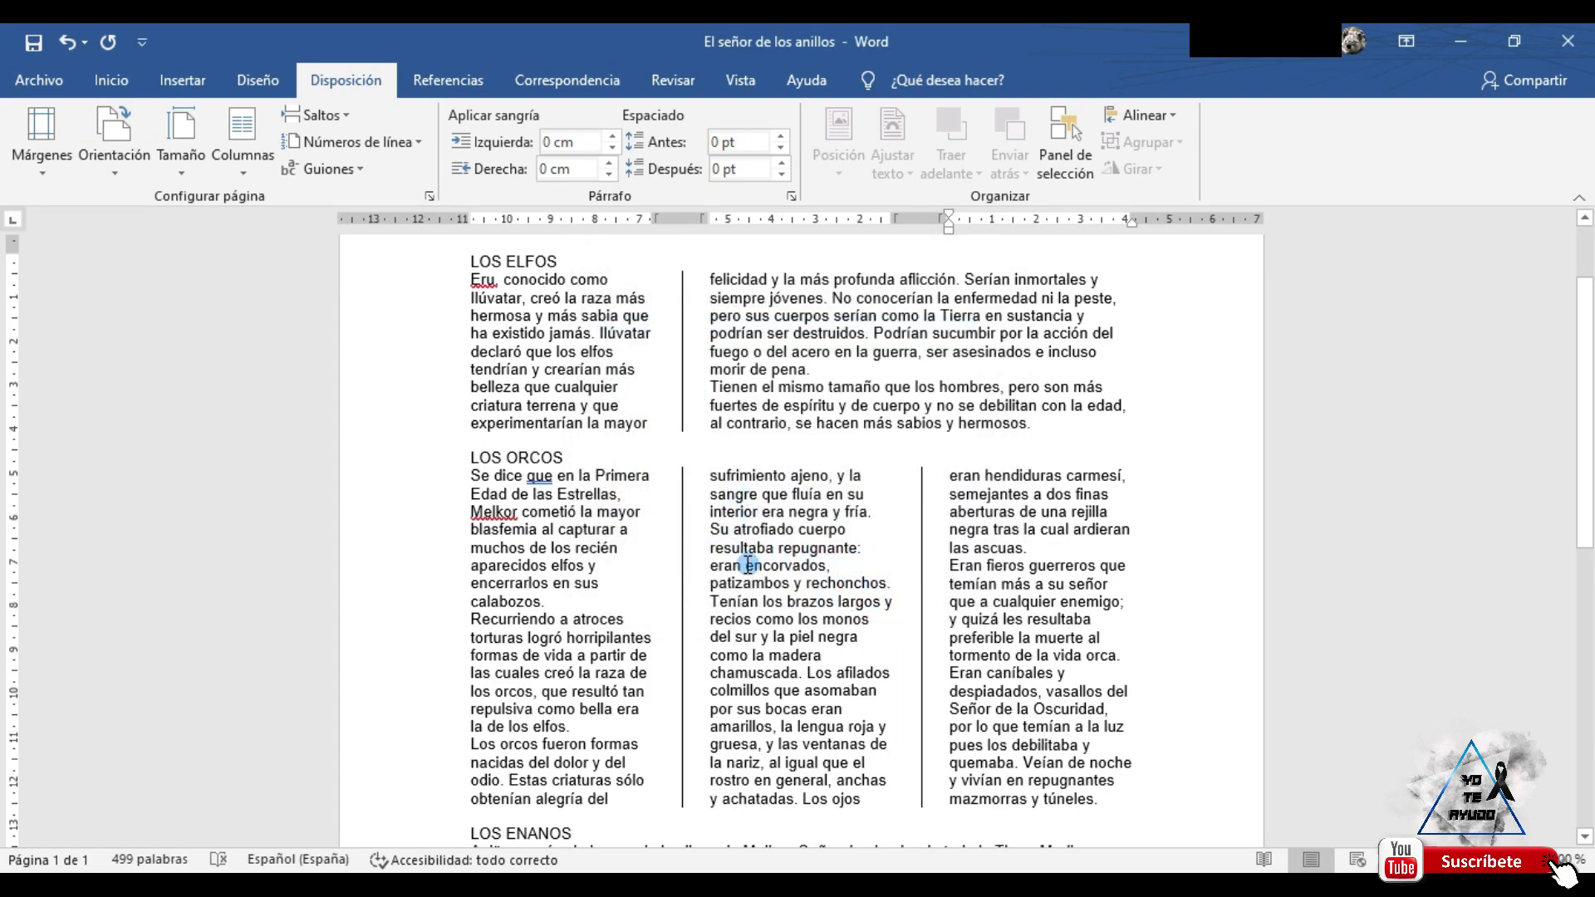
# - Correct the misspelled 'sufrímiento' to 'sufrimiento' using the spelling suggestion
pyautogui.click(737, 475)
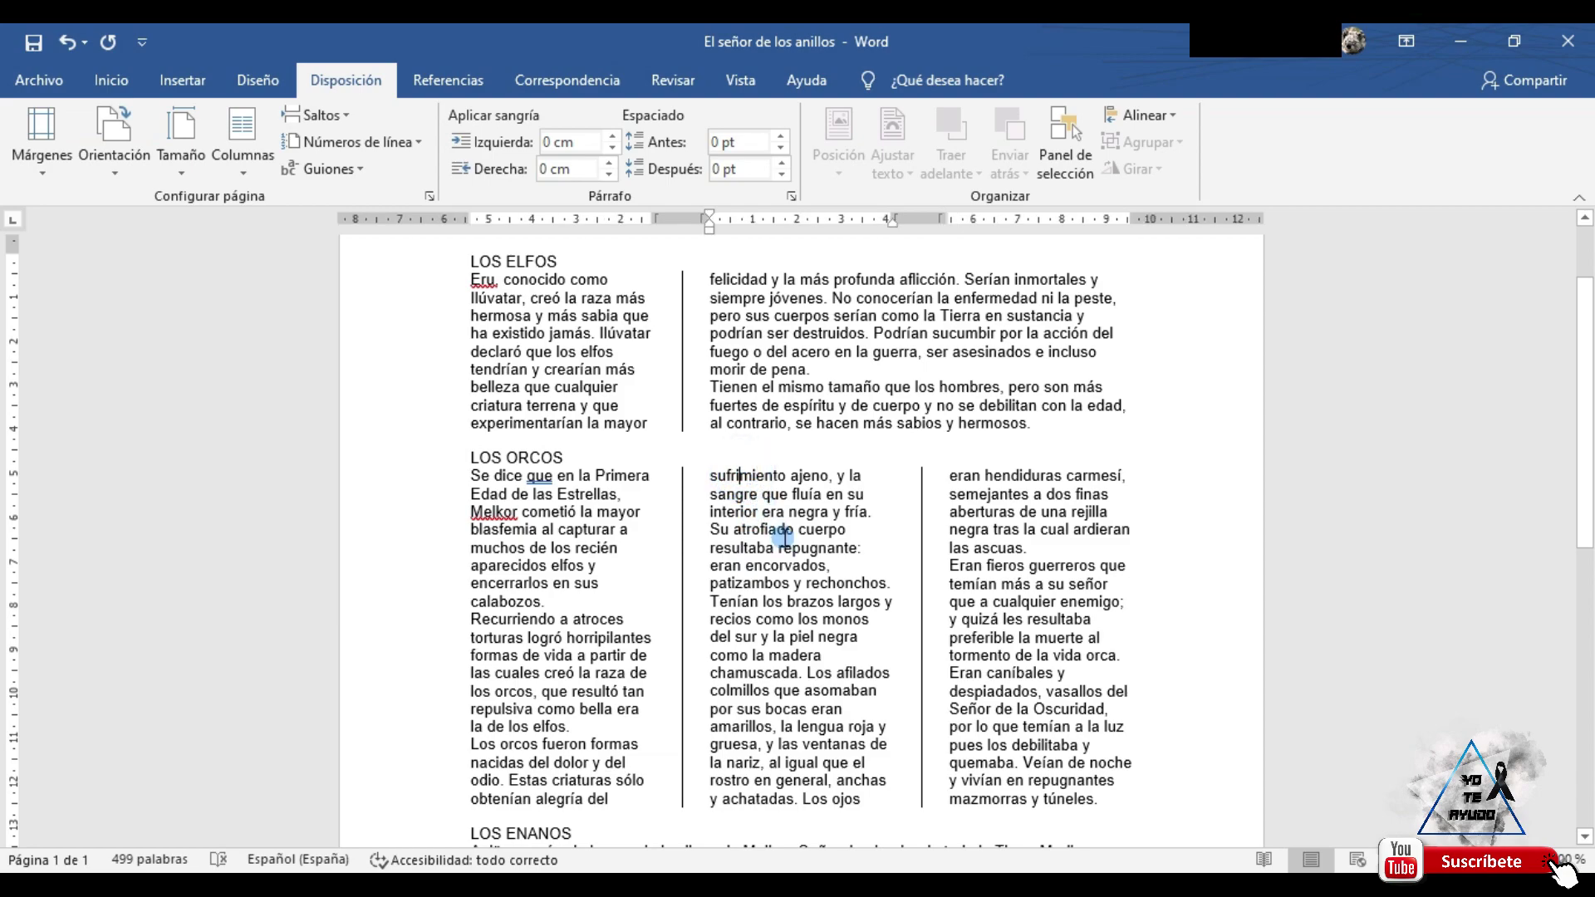
pyautogui.write('i')
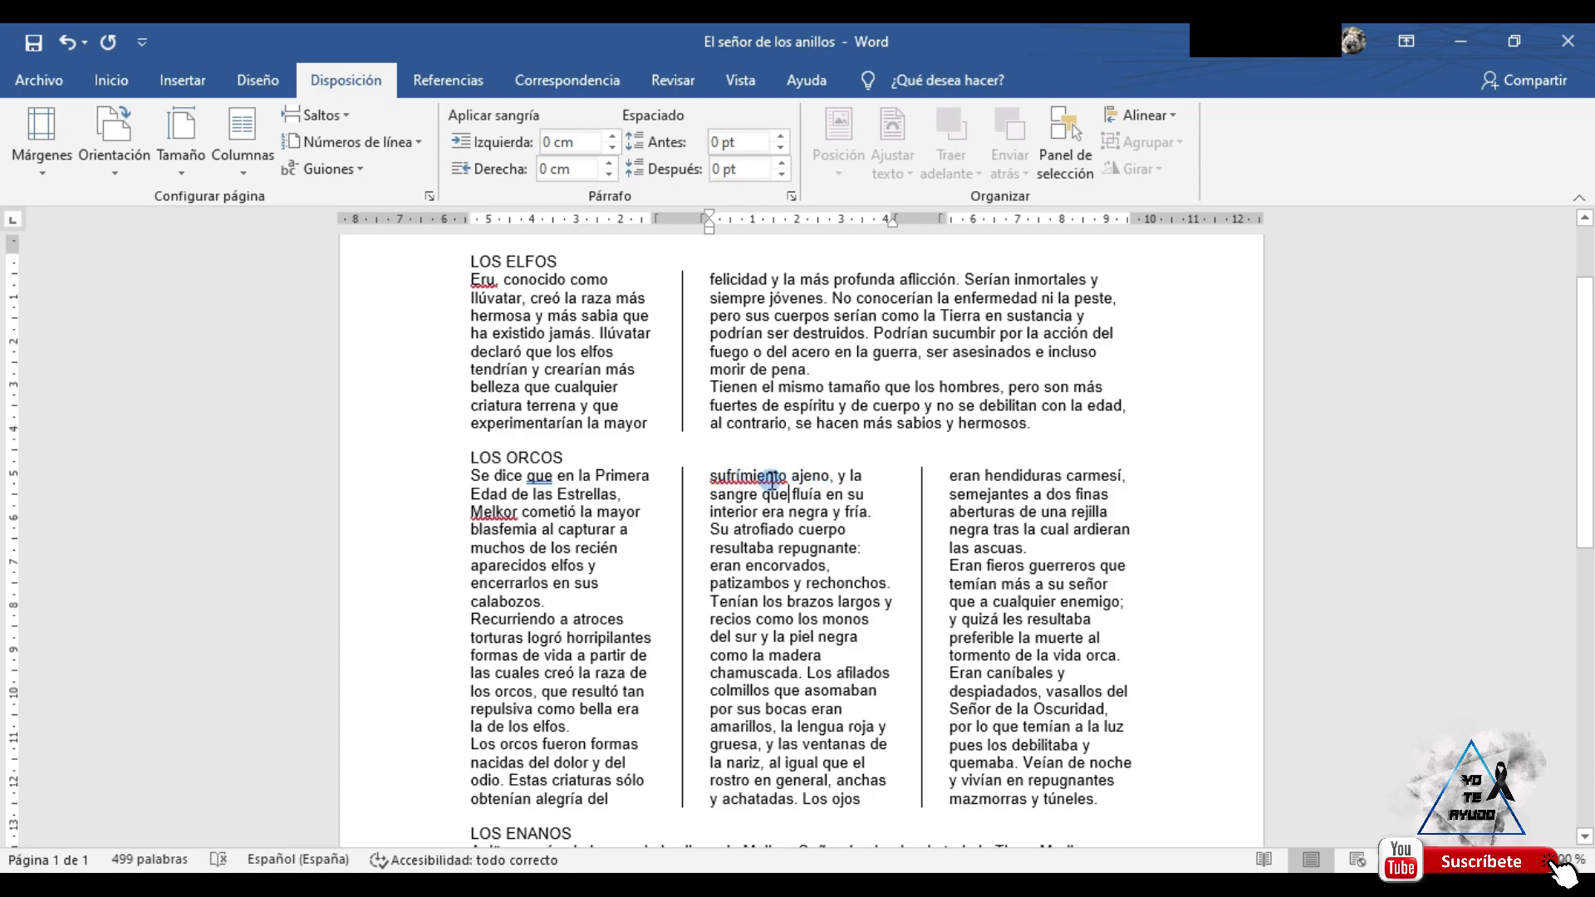
pyautogui.click(788, 493)
pyautogui.moveTo(711, 475); pyautogui.dragTo(777, 480)
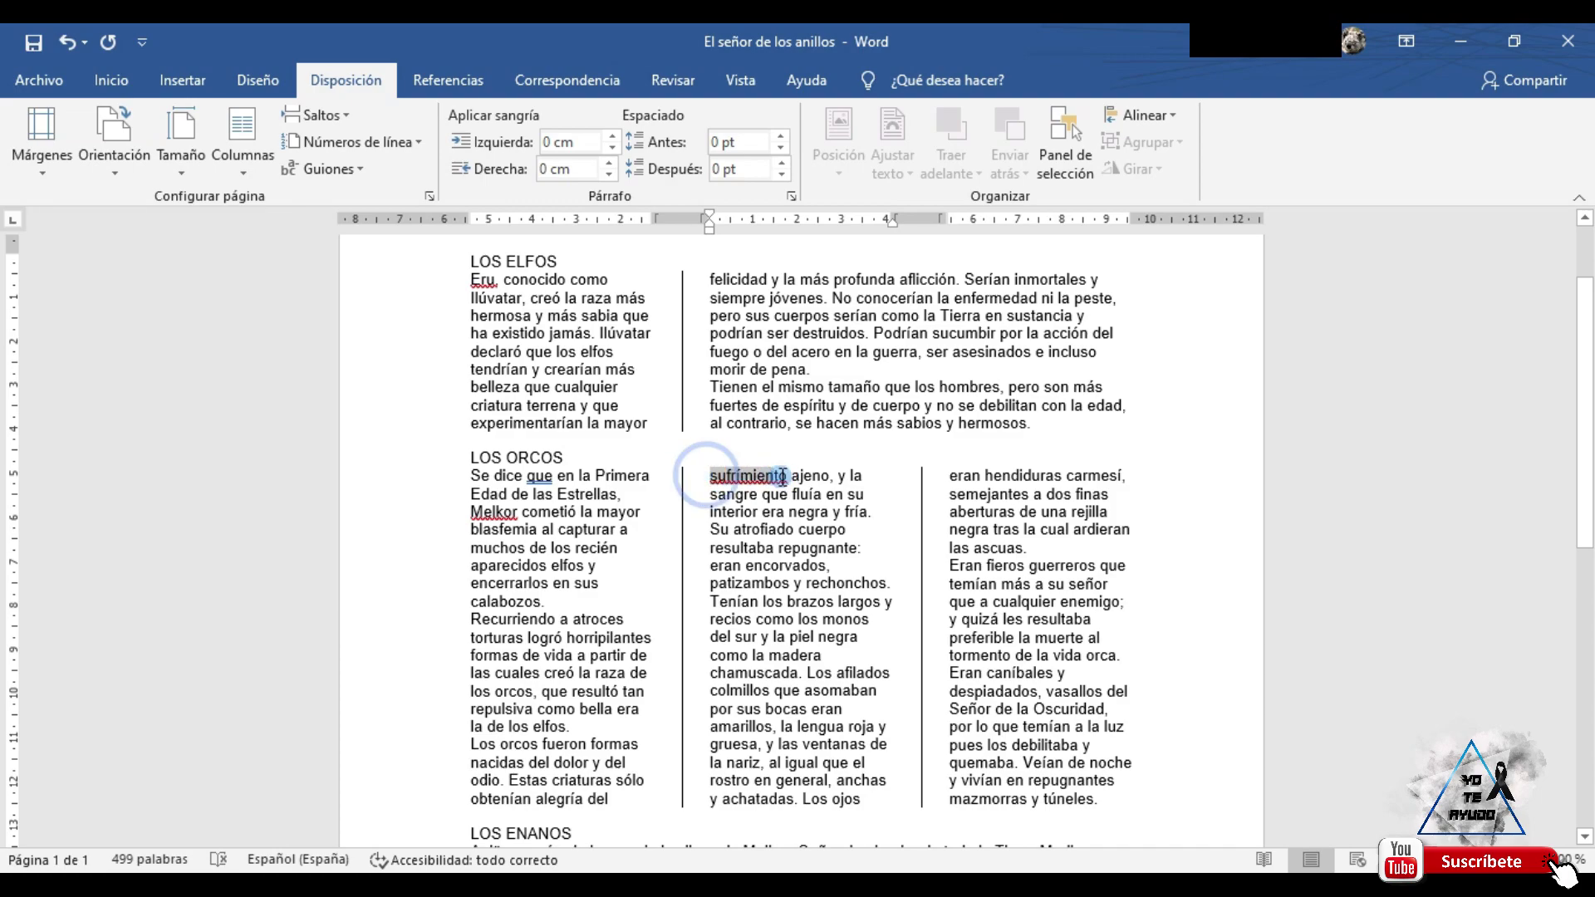
pyautogui.click(739, 480)
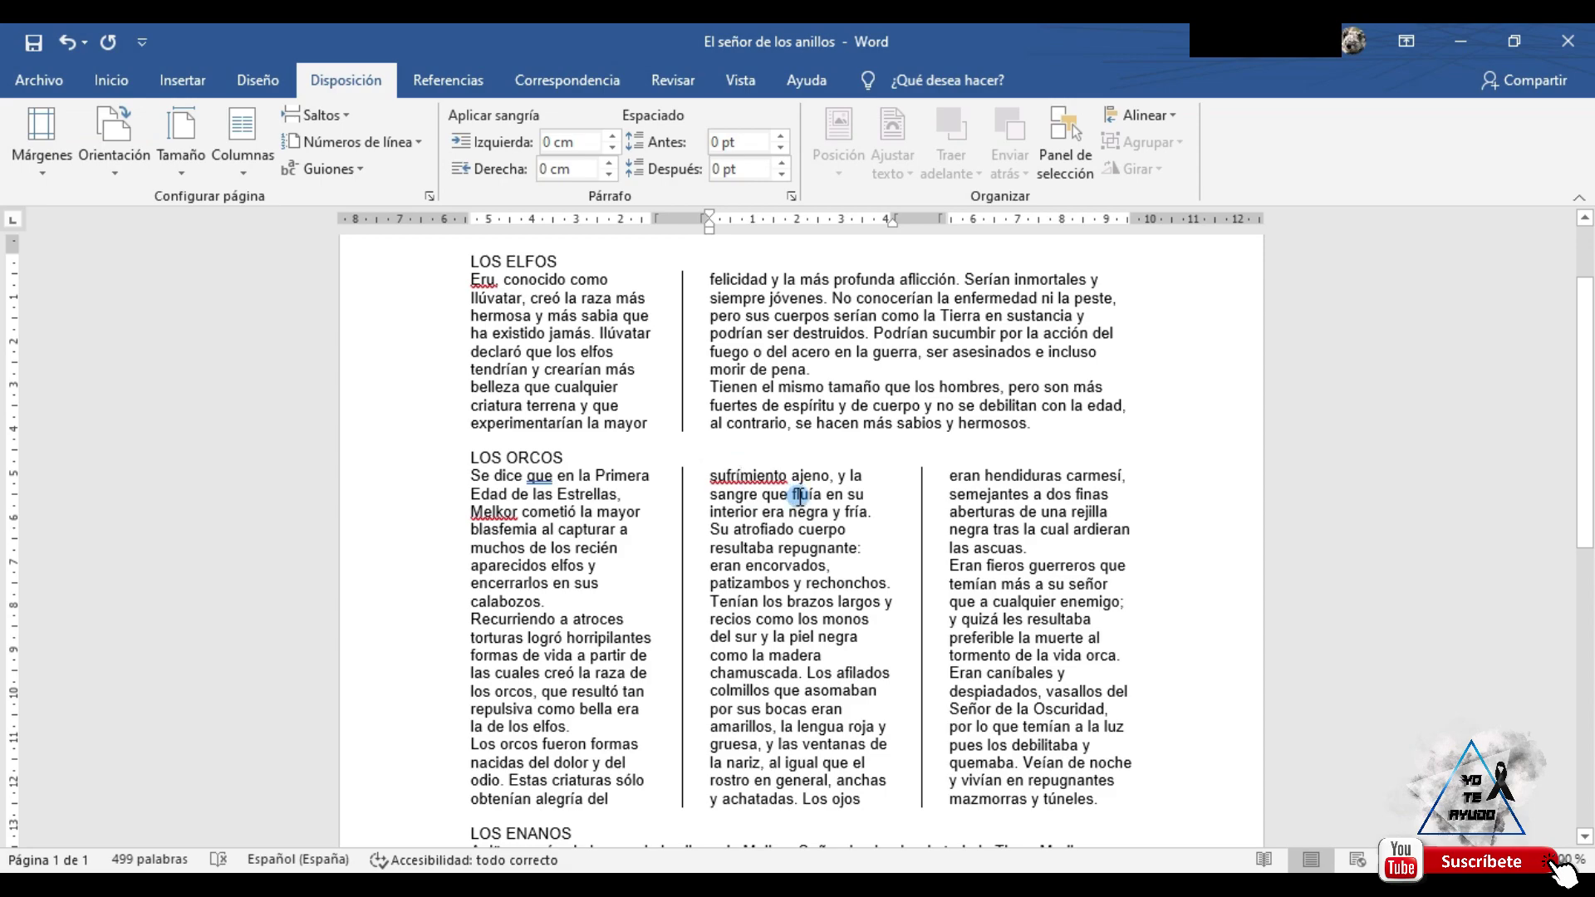
pyautogui.click(799, 496)
pyautogui.rightClick(742, 476)
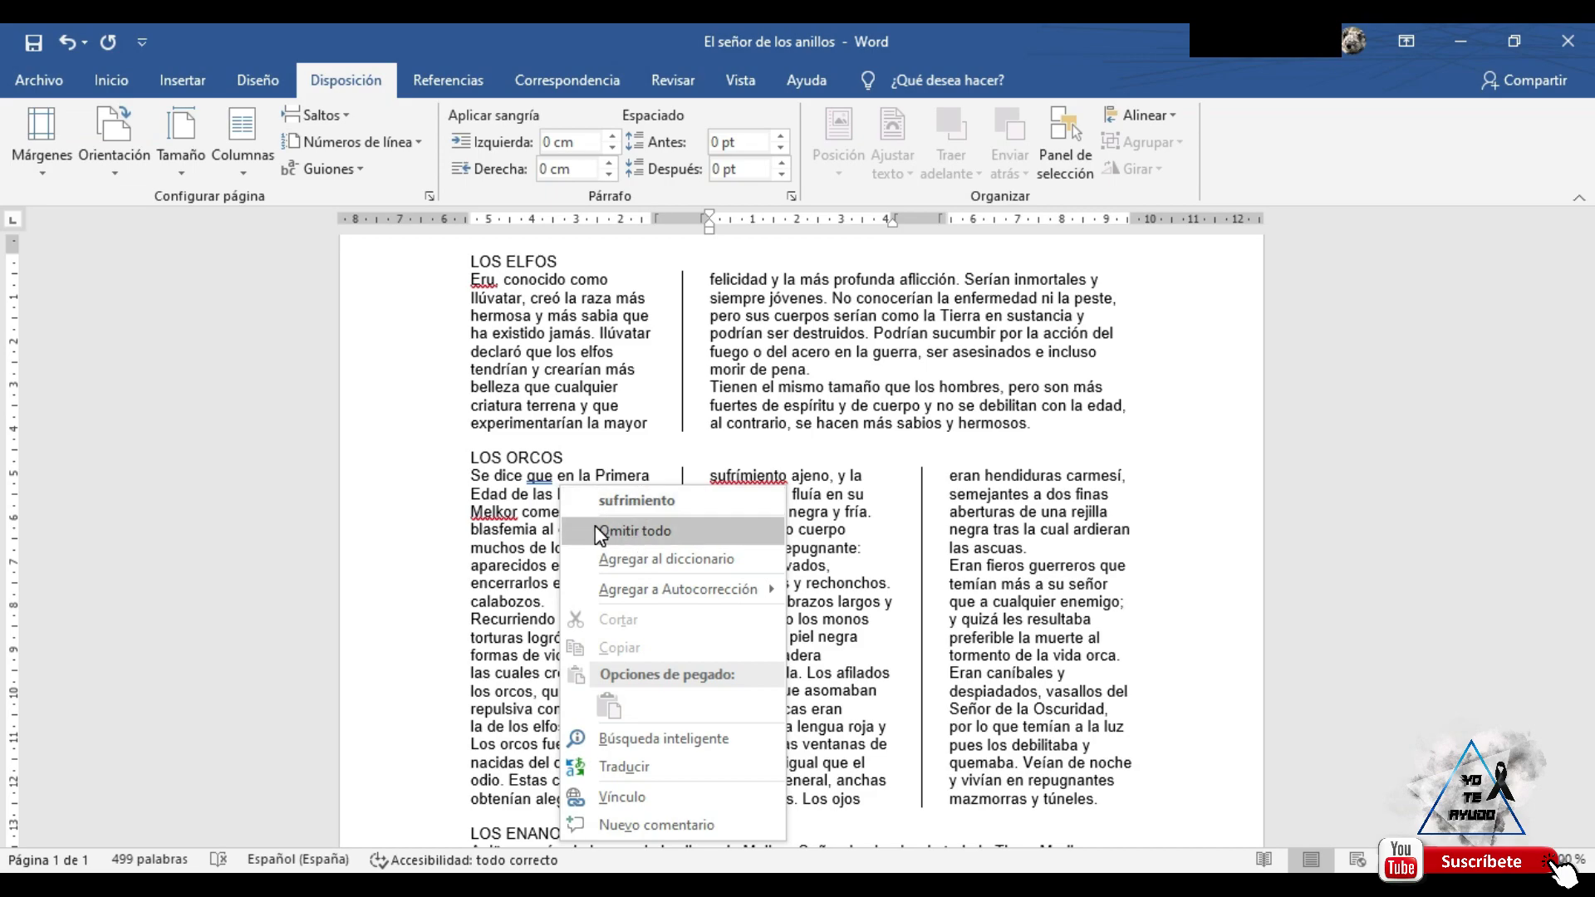
pyautogui.click(662, 501)
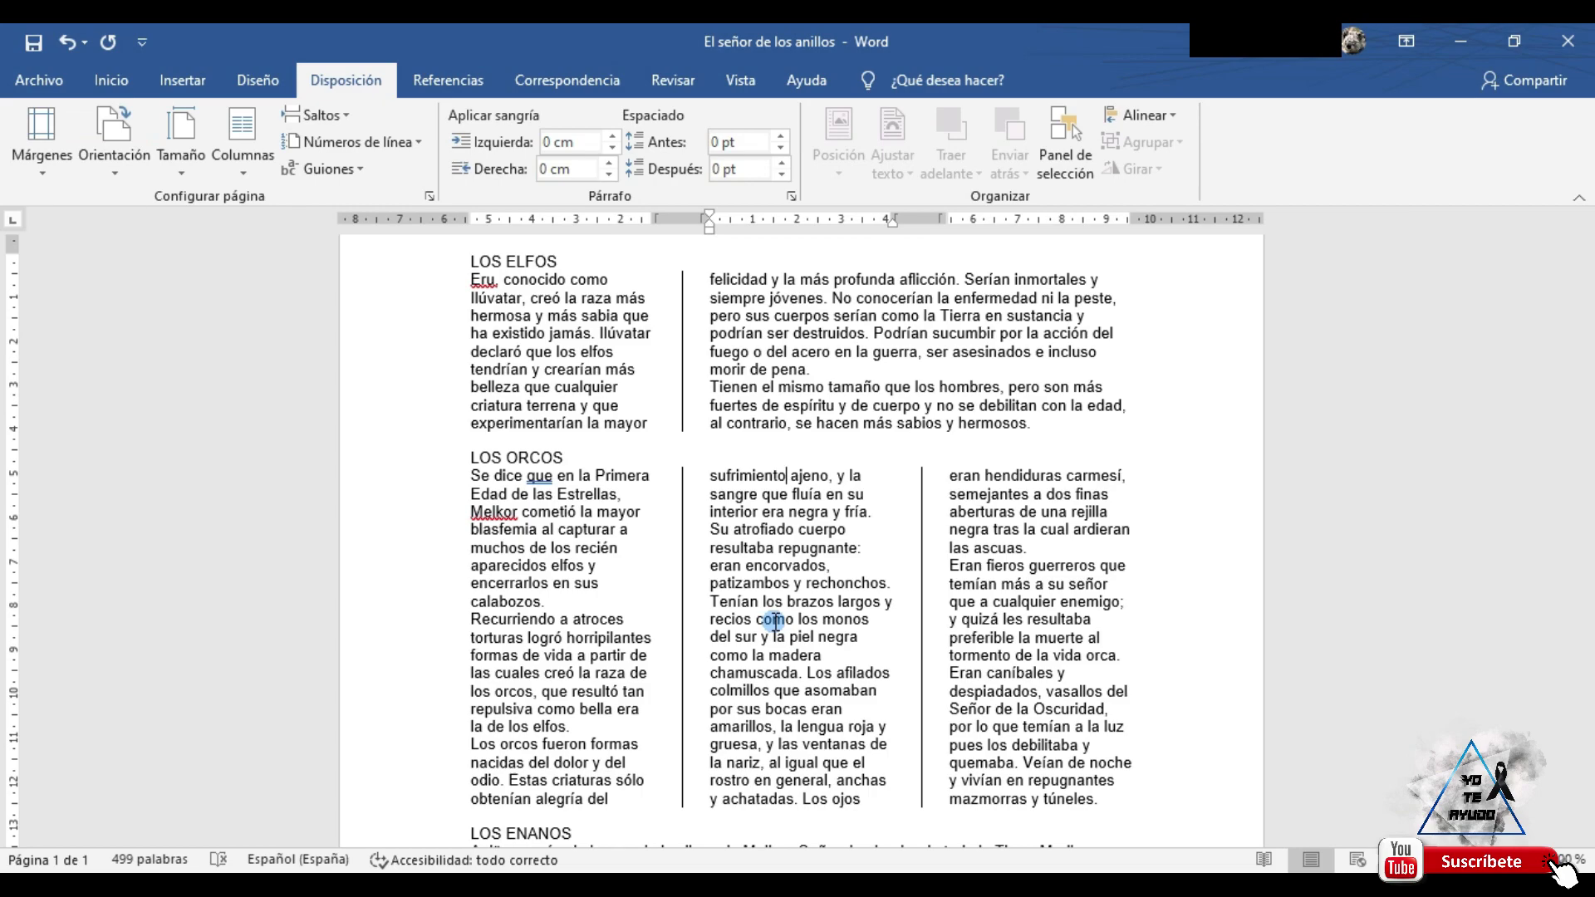
pyautogui.click(742, 532)
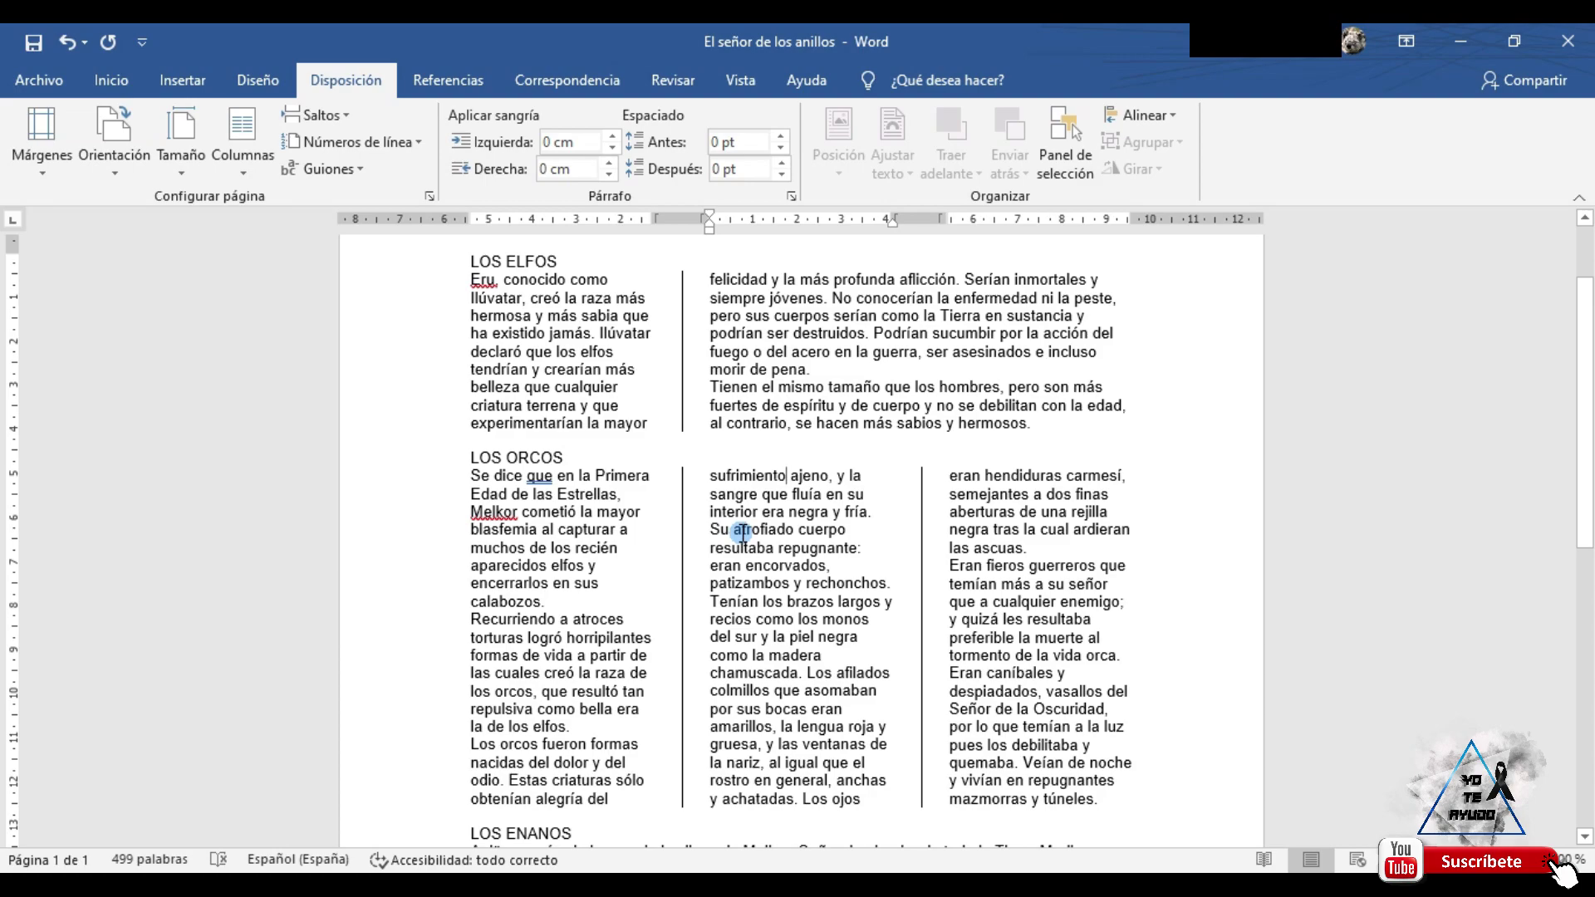
pyautogui.click(523, 477)
pyautogui.doubleClick(526, 478)
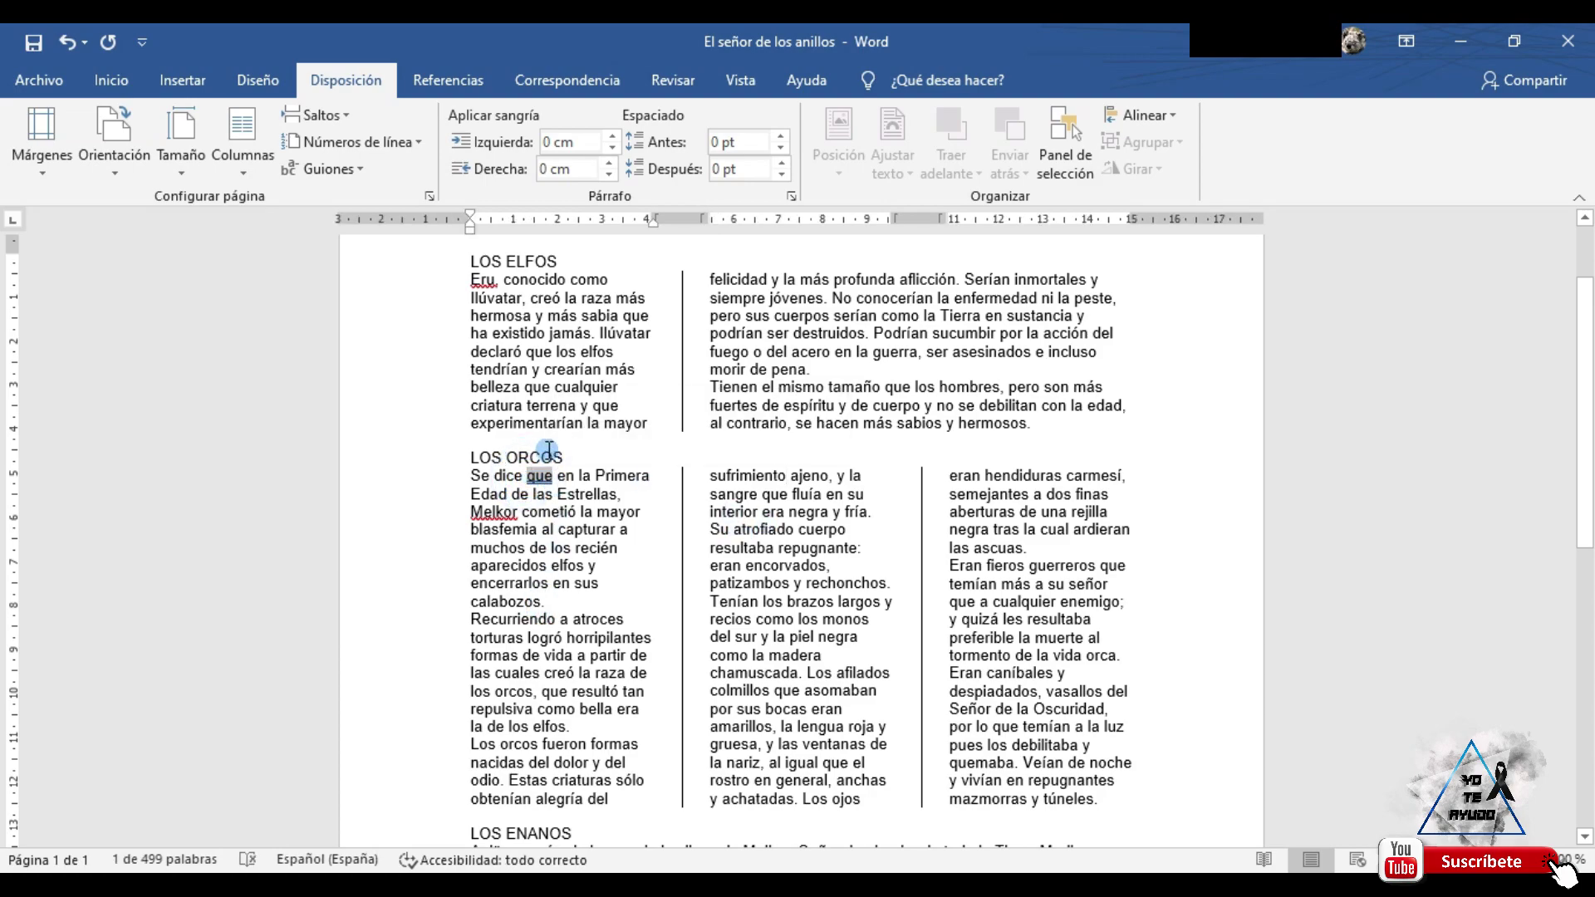
pyautogui.click(555, 525)
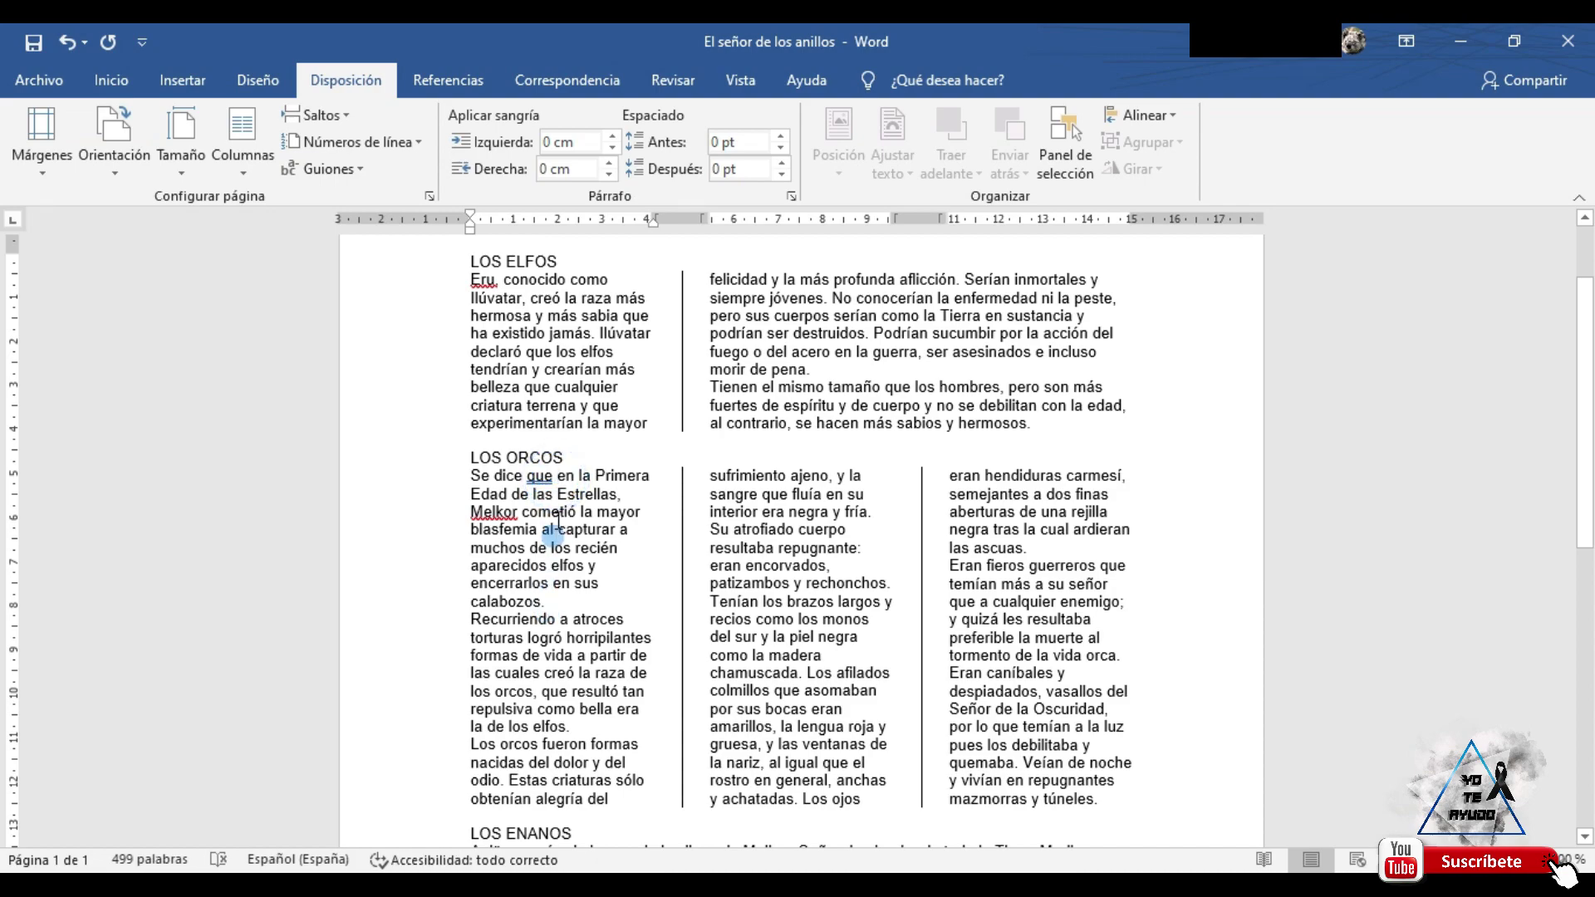
pyautogui.click(551, 476)
pyautogui.press('BackSpace')
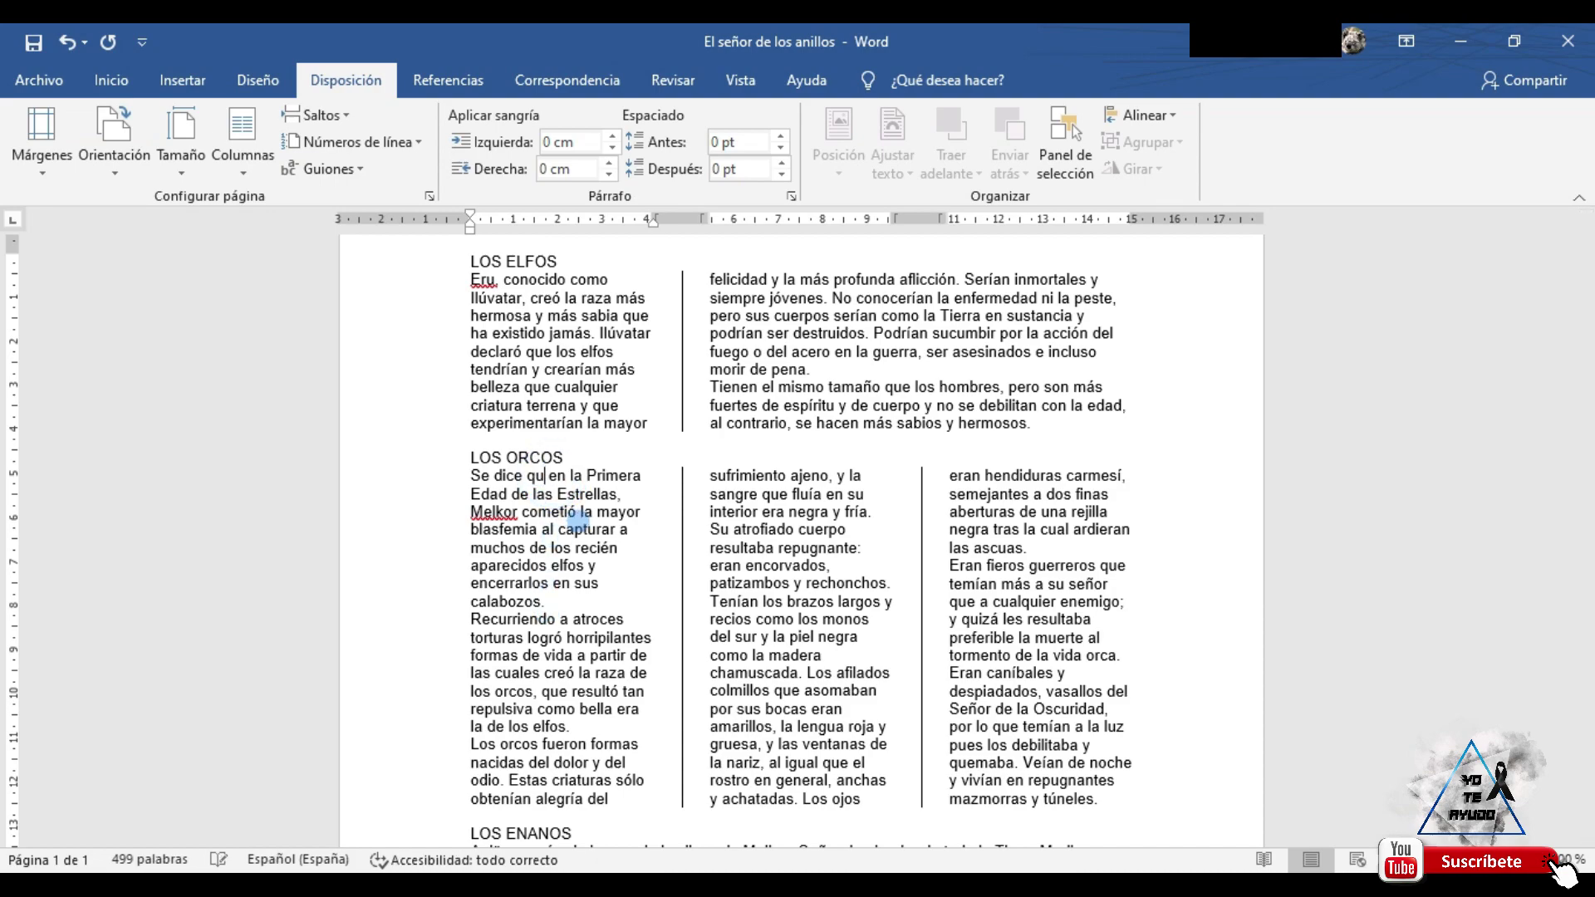
pyautogui.write('é')
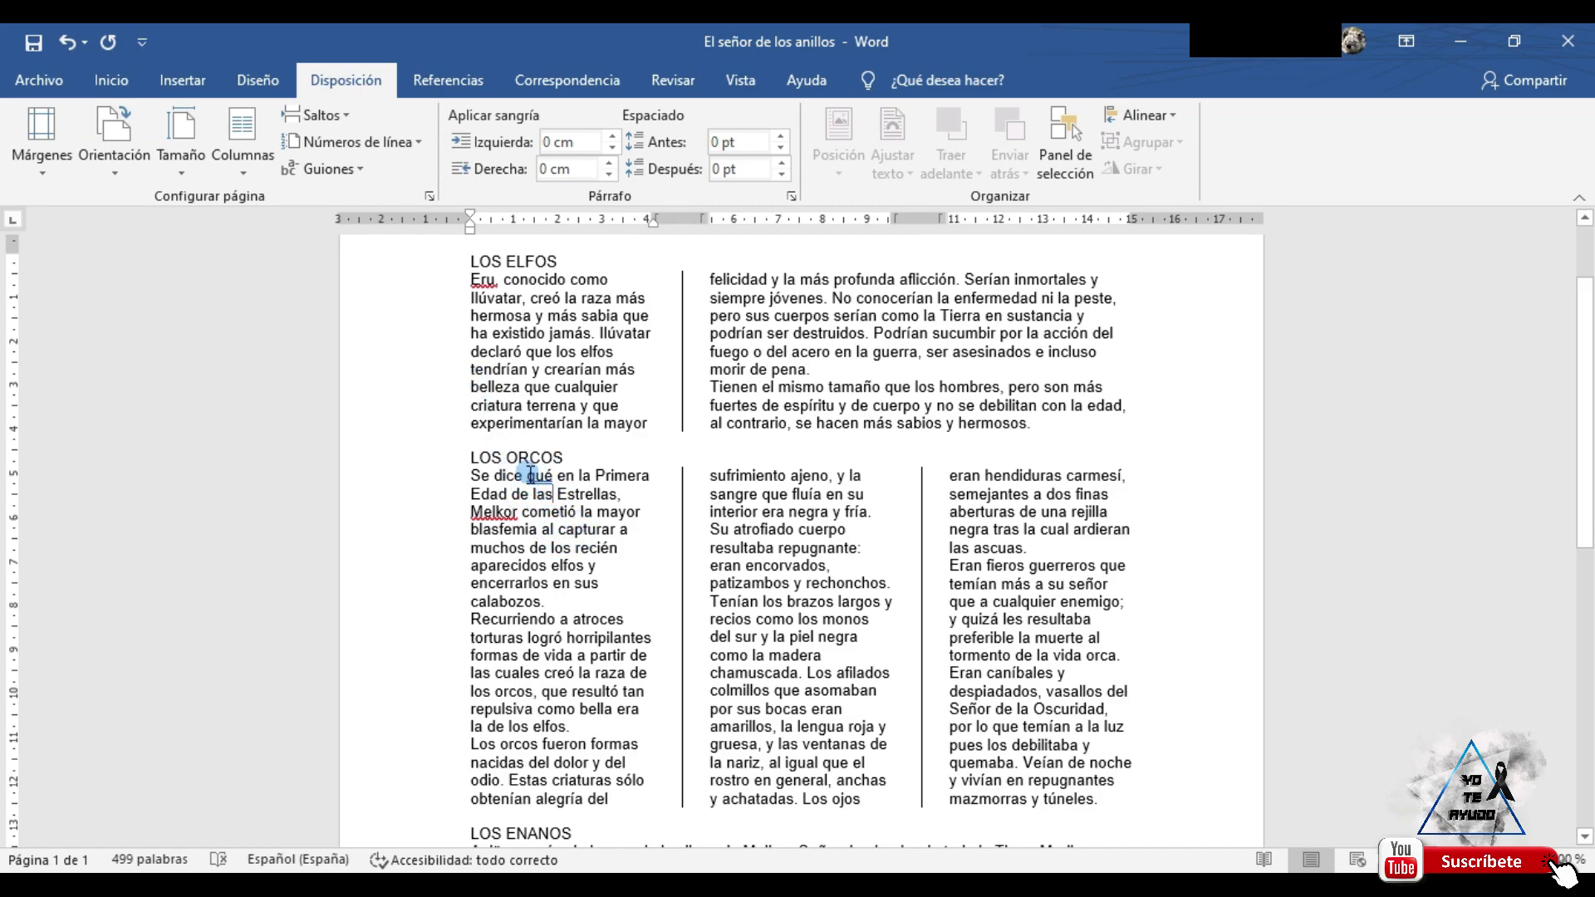
pyautogui.doubleClick(531, 476)
pyautogui.click(557, 476)
pyautogui.press('BackSpace')
pyautogui.write('e')
pyautogui.click(529, 548)
pyautogui.click(465, 510)
pyautogui.doubleClick(466, 512)
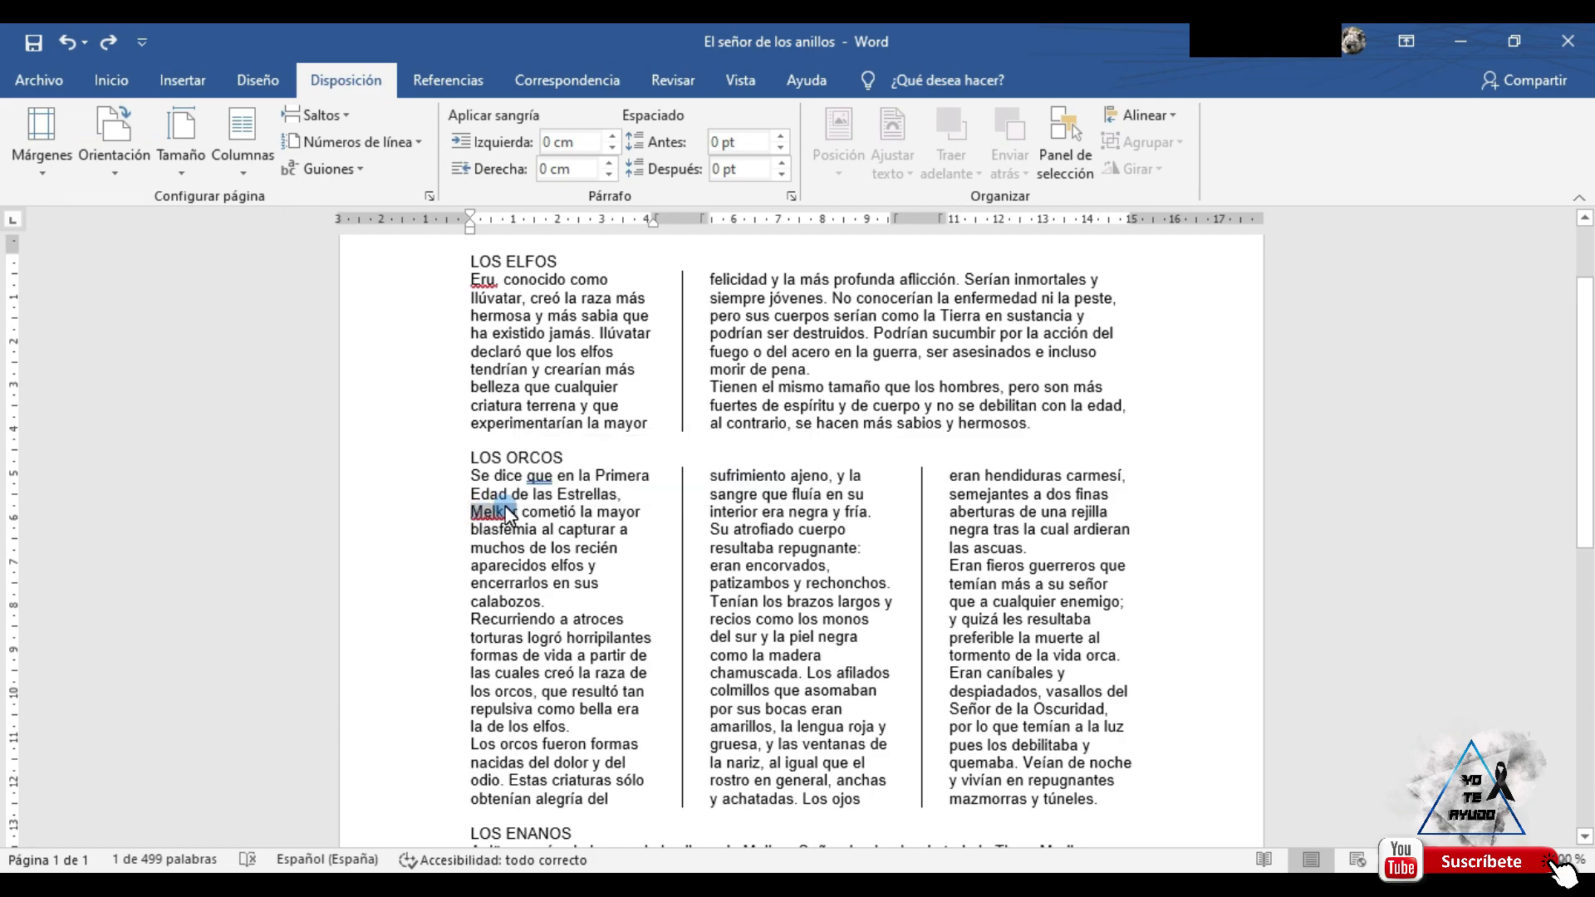
# - Add 'Melkor' to the spelling dictionary so it is no longer flagged
pyautogui.rightClick(502, 516)
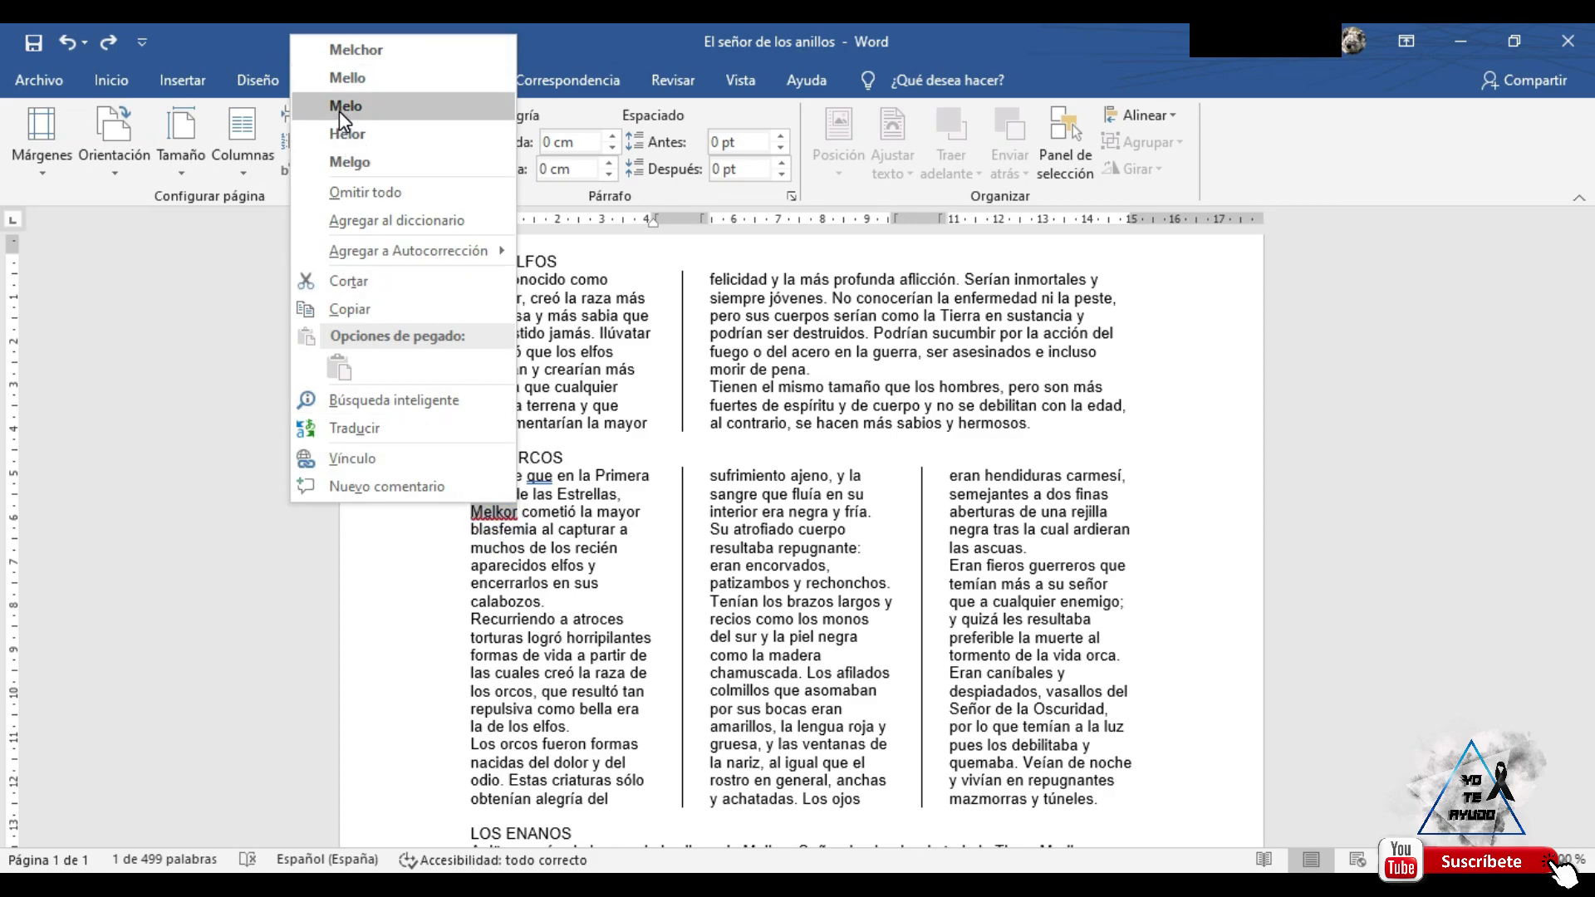
pyautogui.click(413, 544)
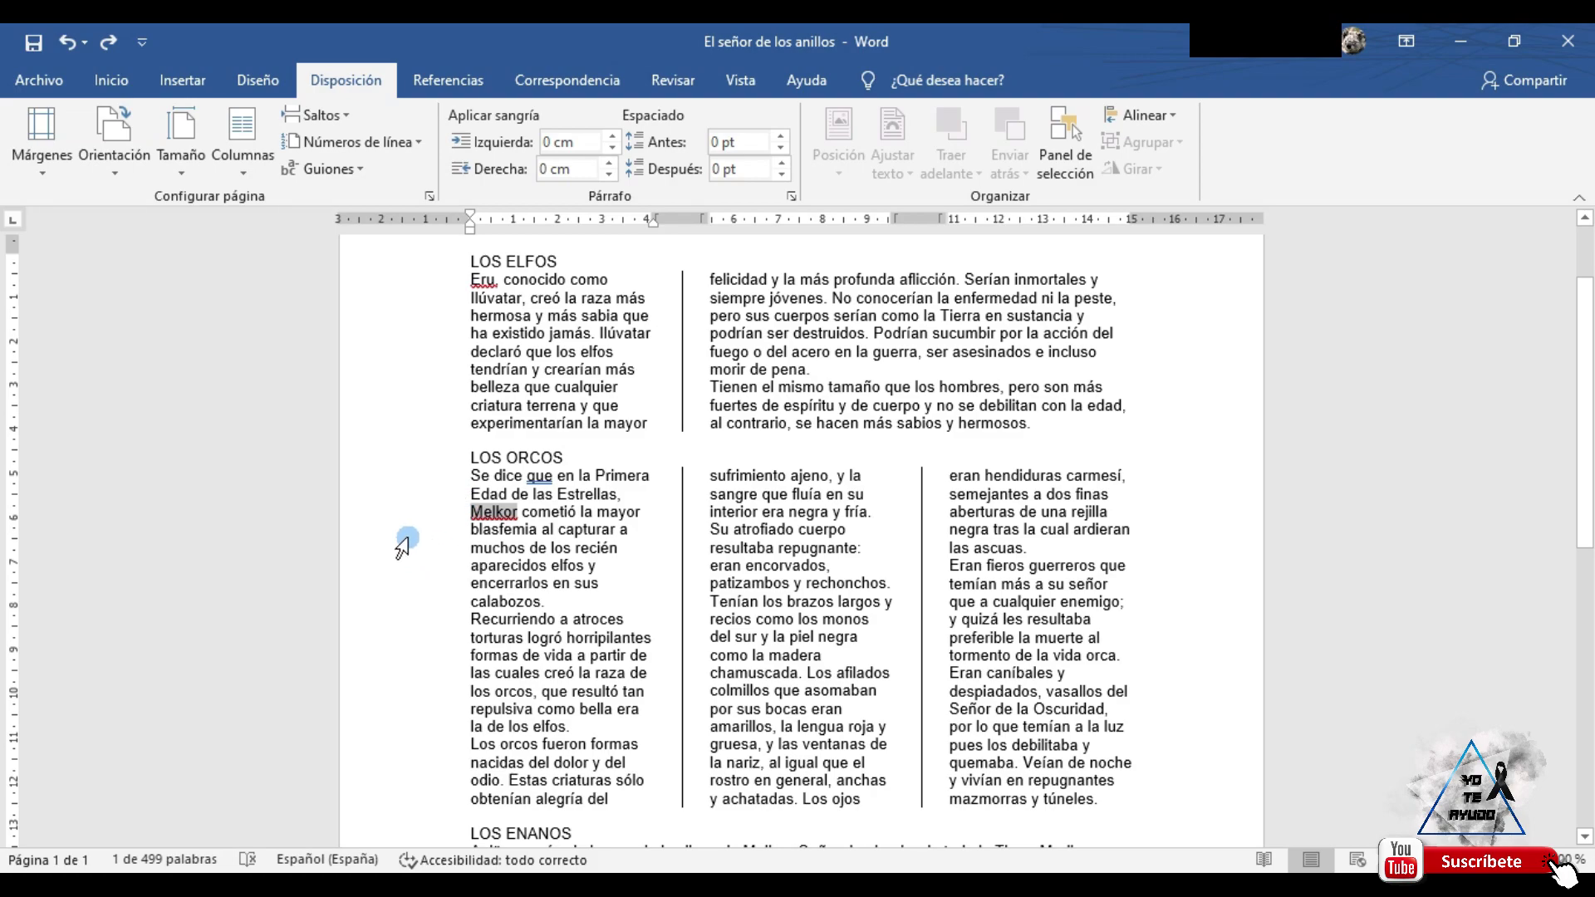
pyautogui.click(477, 511)
pyautogui.rightClick(495, 514)
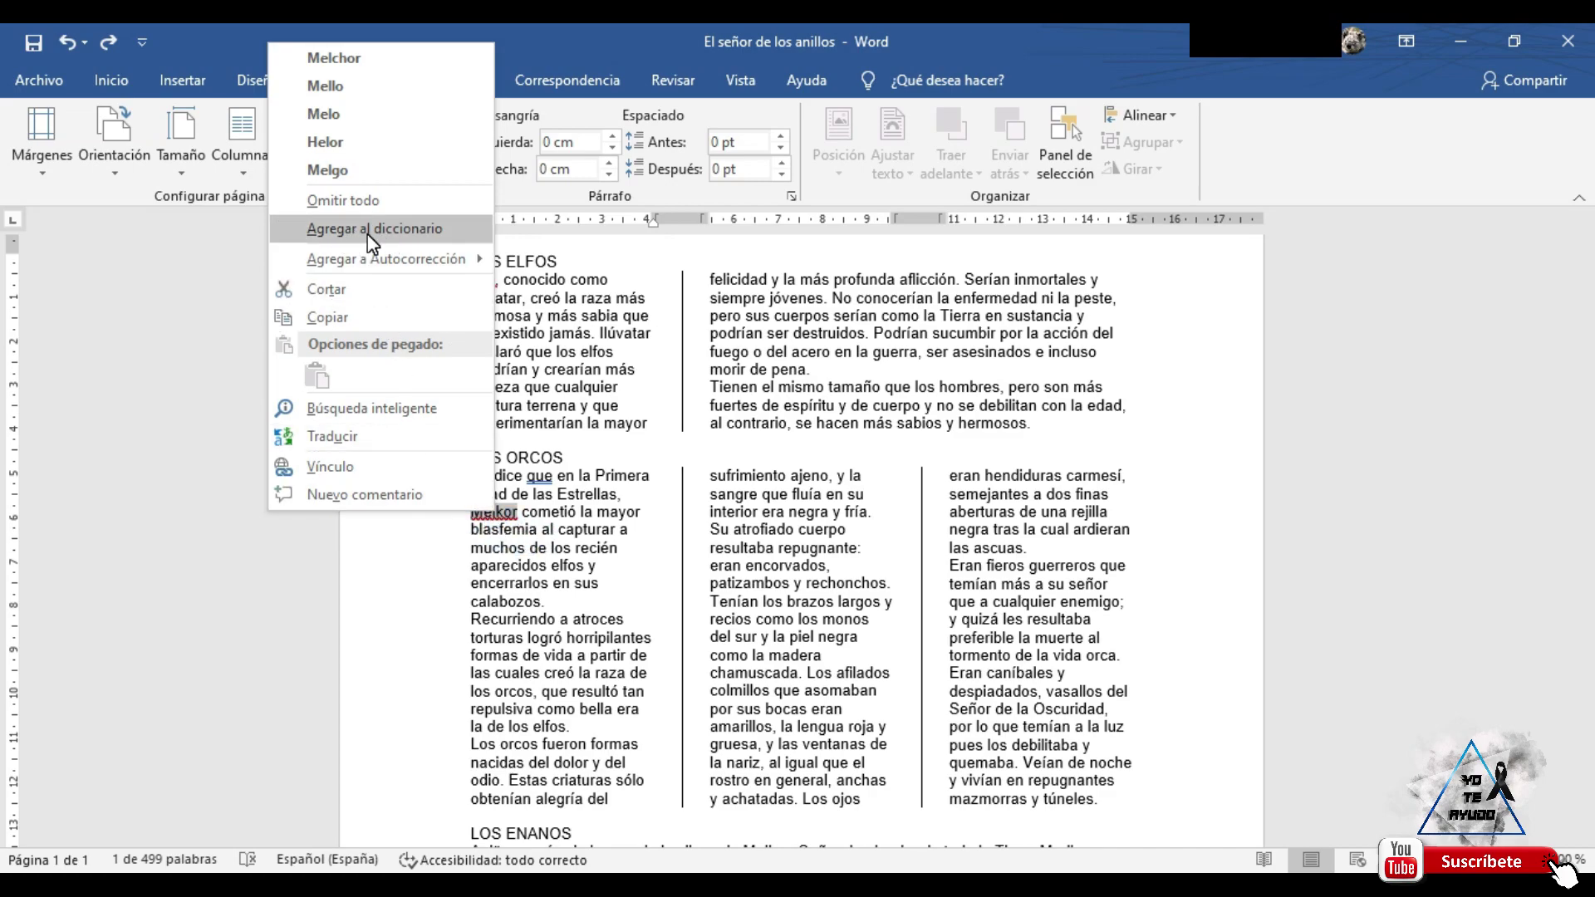
pyautogui.click(342, 231)
# - Select all or part of 'Melkor' in the ORCOS text, then clear the selection
pyautogui.click(479, 548)
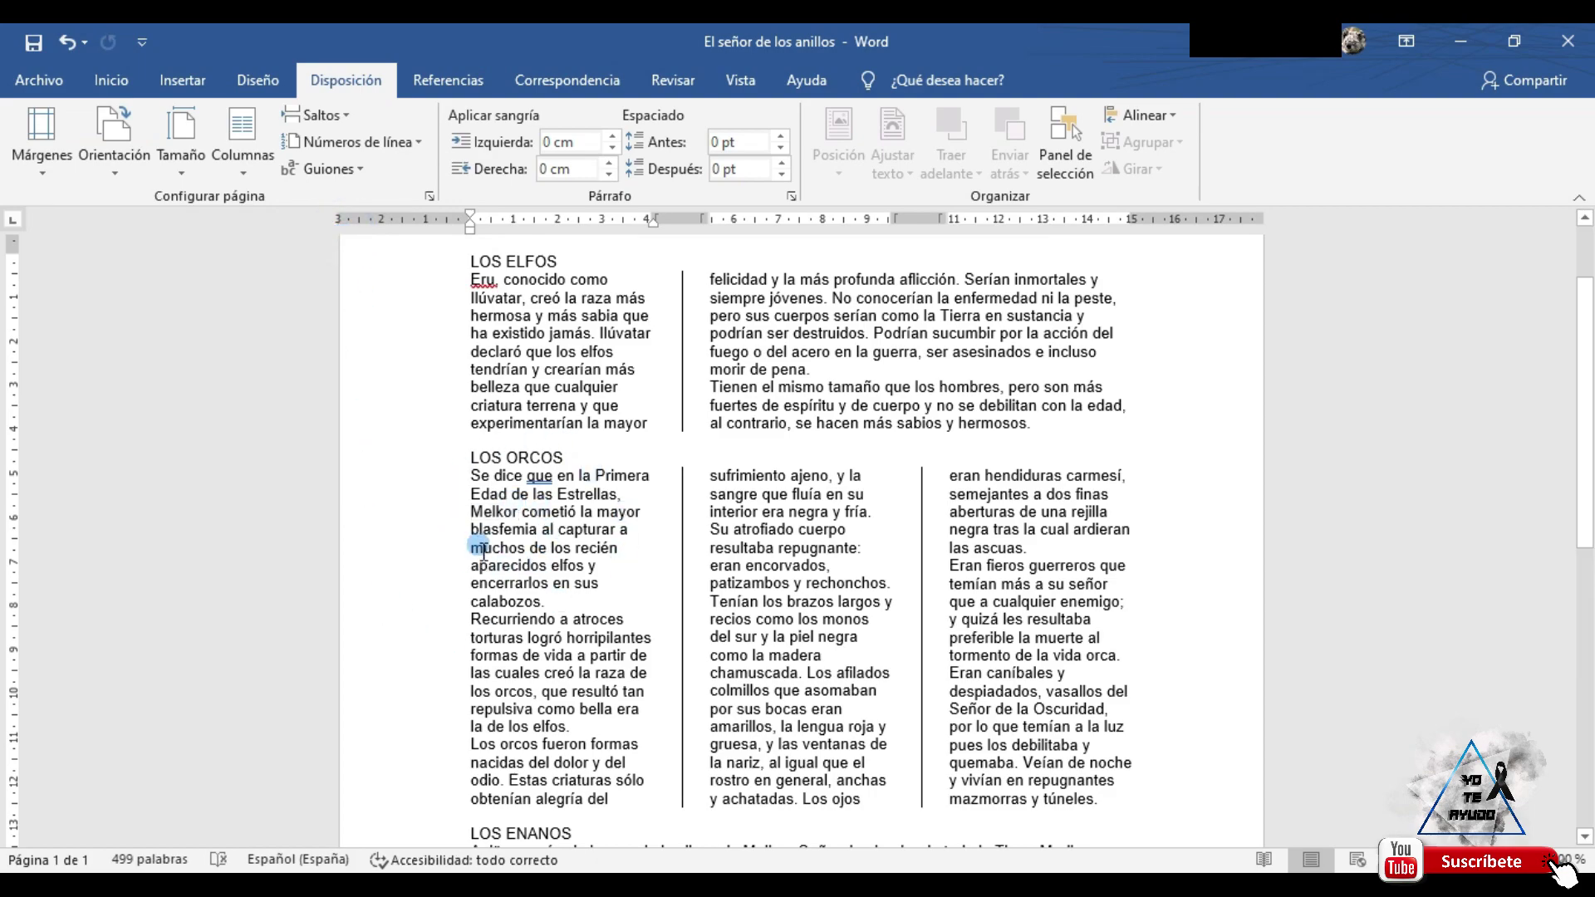
pyautogui.click(528, 548)
pyautogui.click(509, 511)
pyautogui.doubleClick(517, 513)
pyautogui.click(476, 514)
pyautogui.moveTo(476, 513); pyautogui.dragTo(508, 515)
pyautogui.click(509, 547)
pyautogui.click(293, 860)
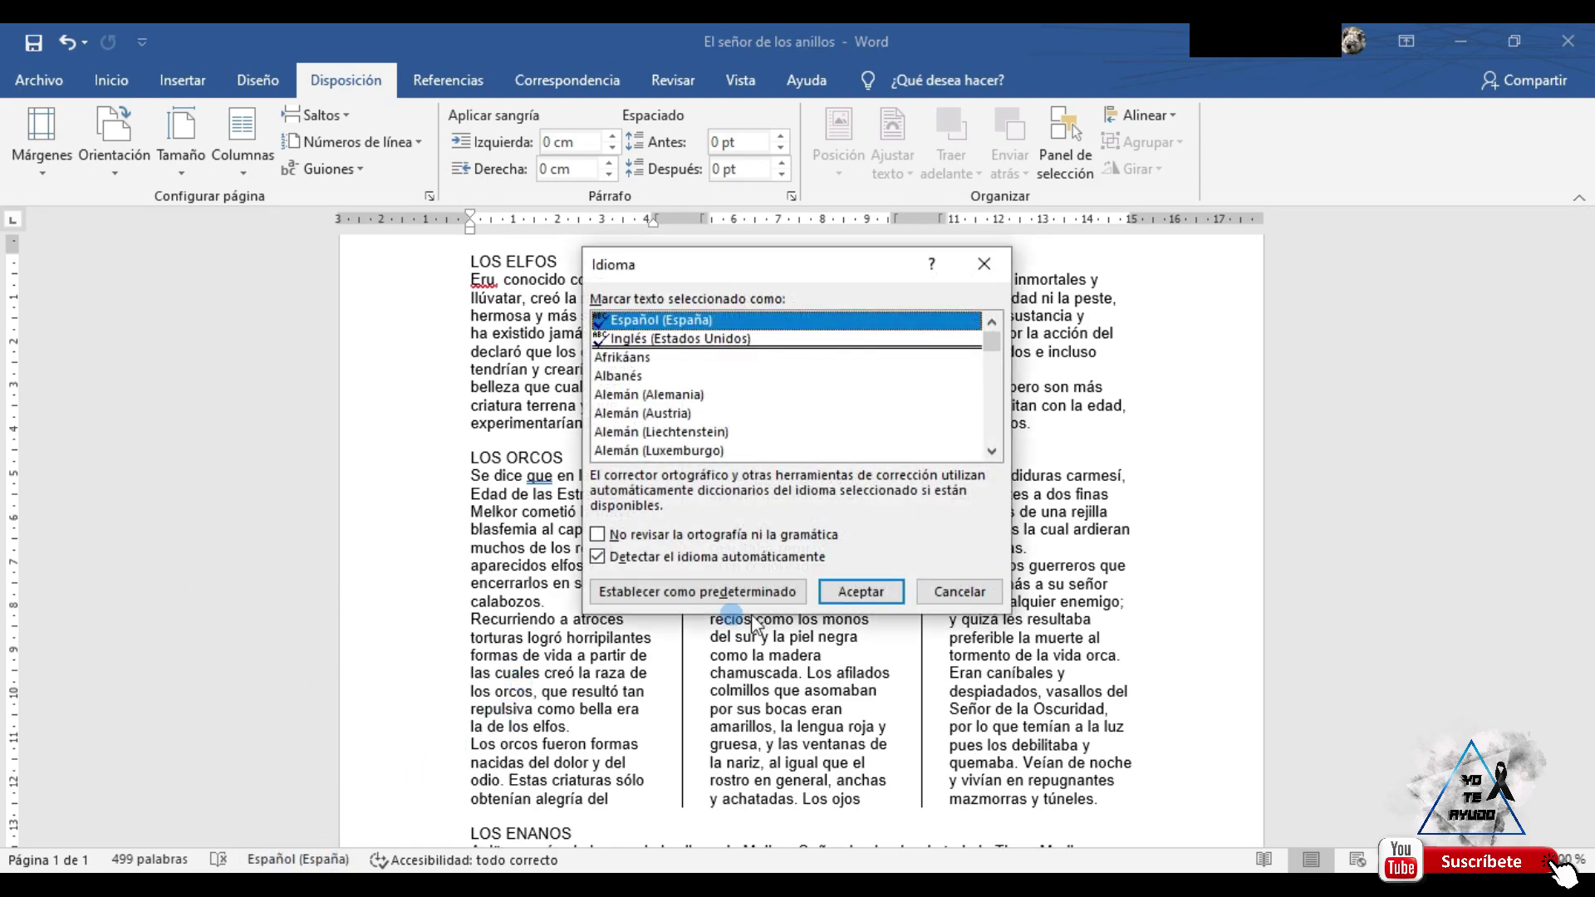
pyautogui.click(963, 592)
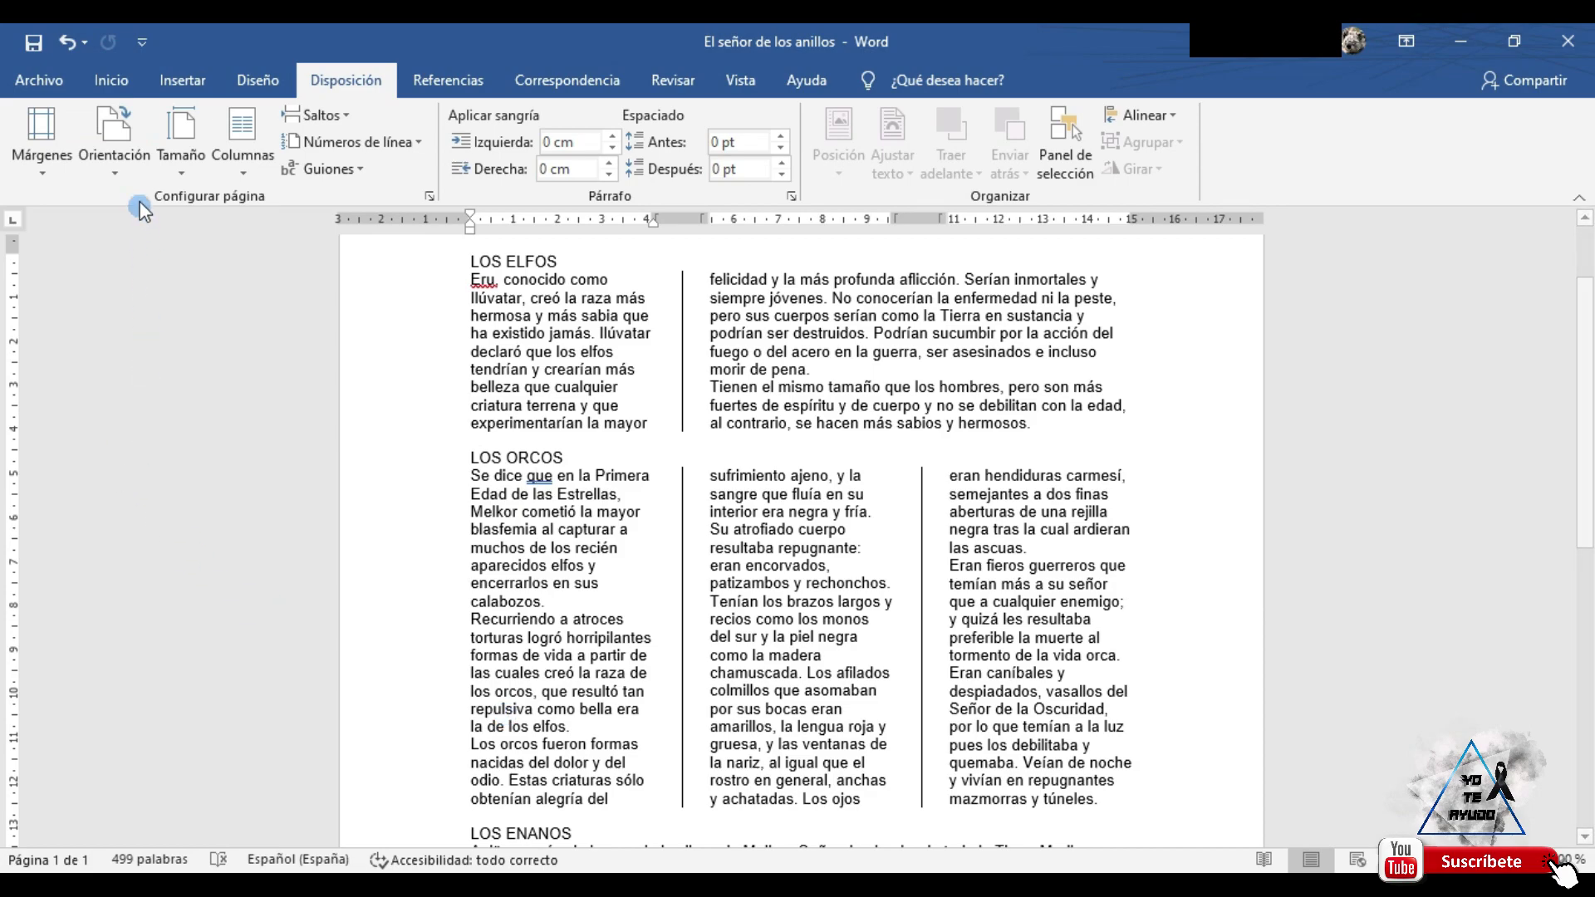
# - Browse the Insertar Shapes gallery without choosing a shape
pyautogui.click(177, 91)
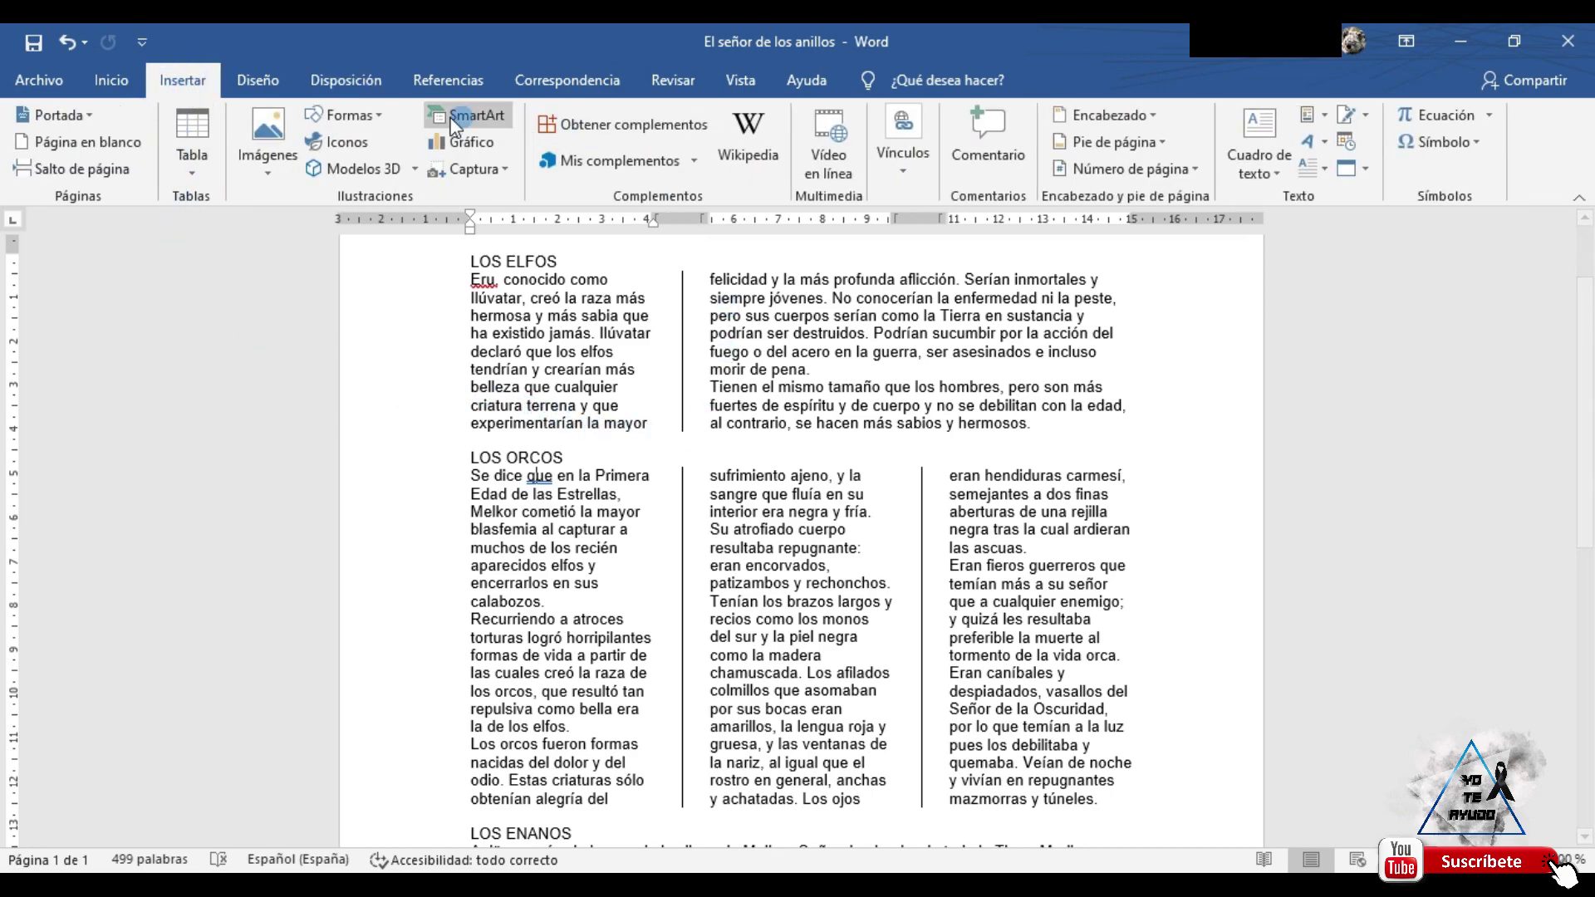
pyautogui.click(378, 116)
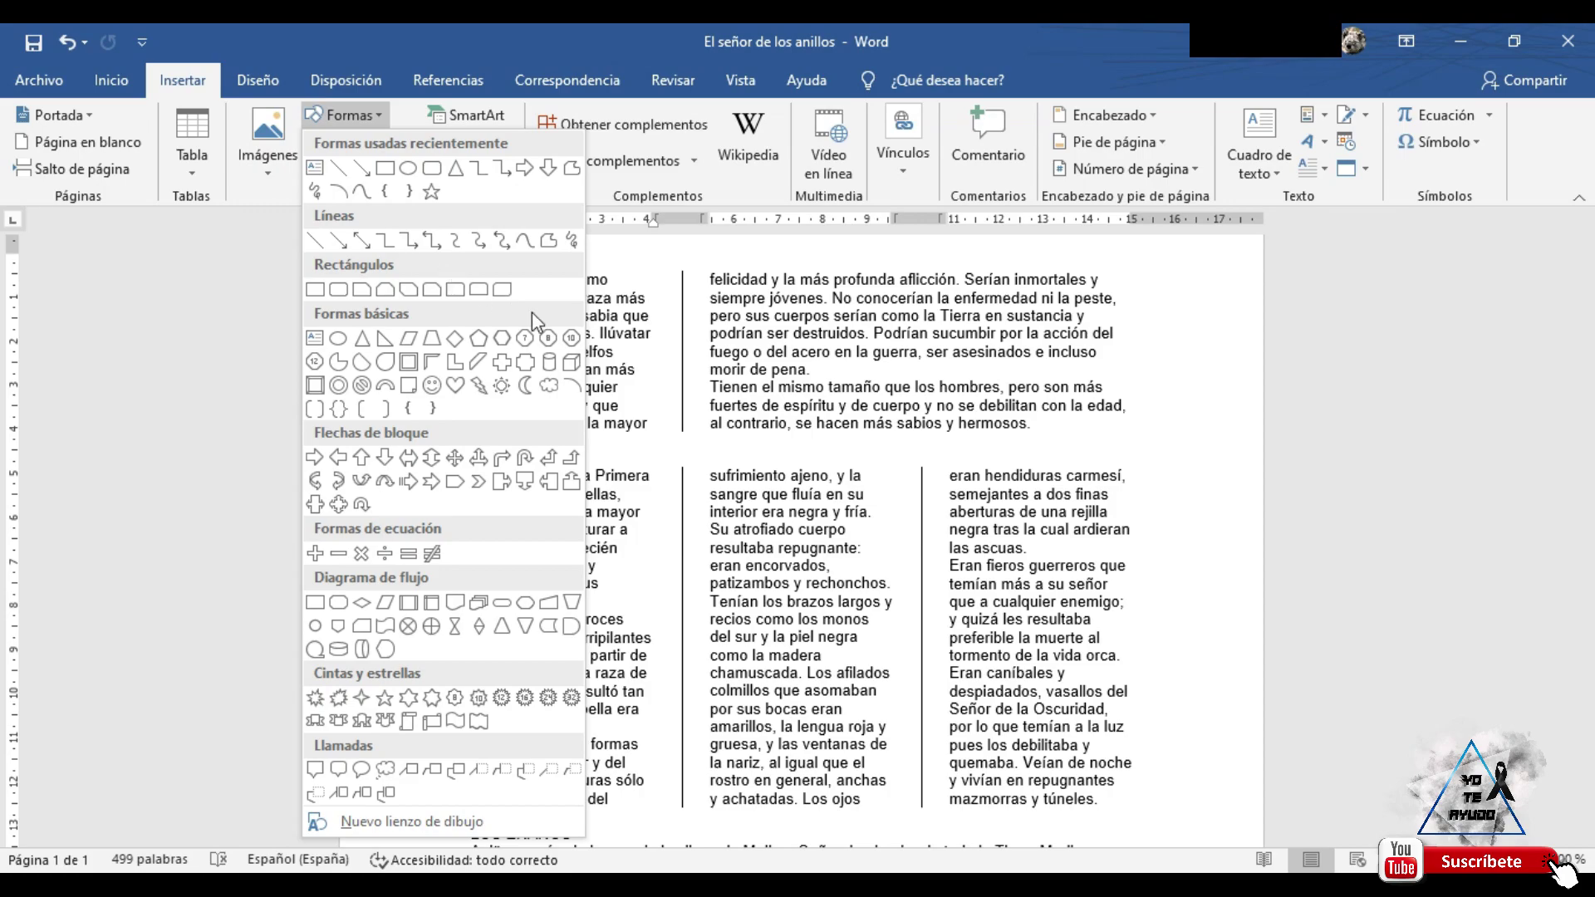
pyautogui.click(840, 538)
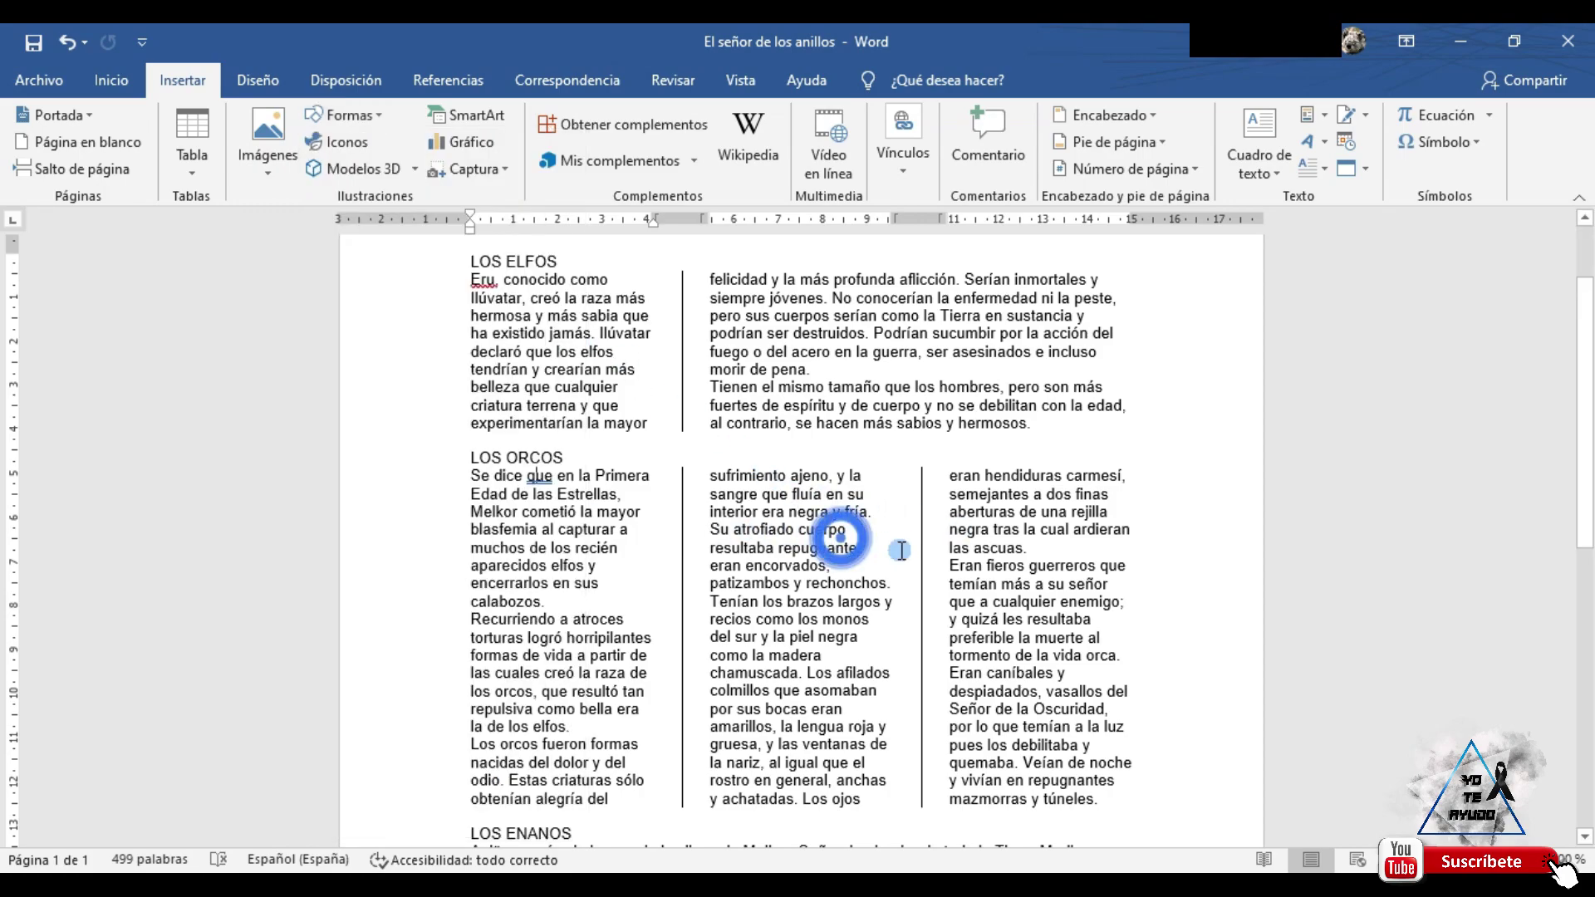
# - Add blank paragraphs after the LOS ENANOS text until a second page starts
pyautogui.scroll(-10, 901, 550)
pyautogui.scroll(-2, 901, 551)
pyautogui.click(809, 535)
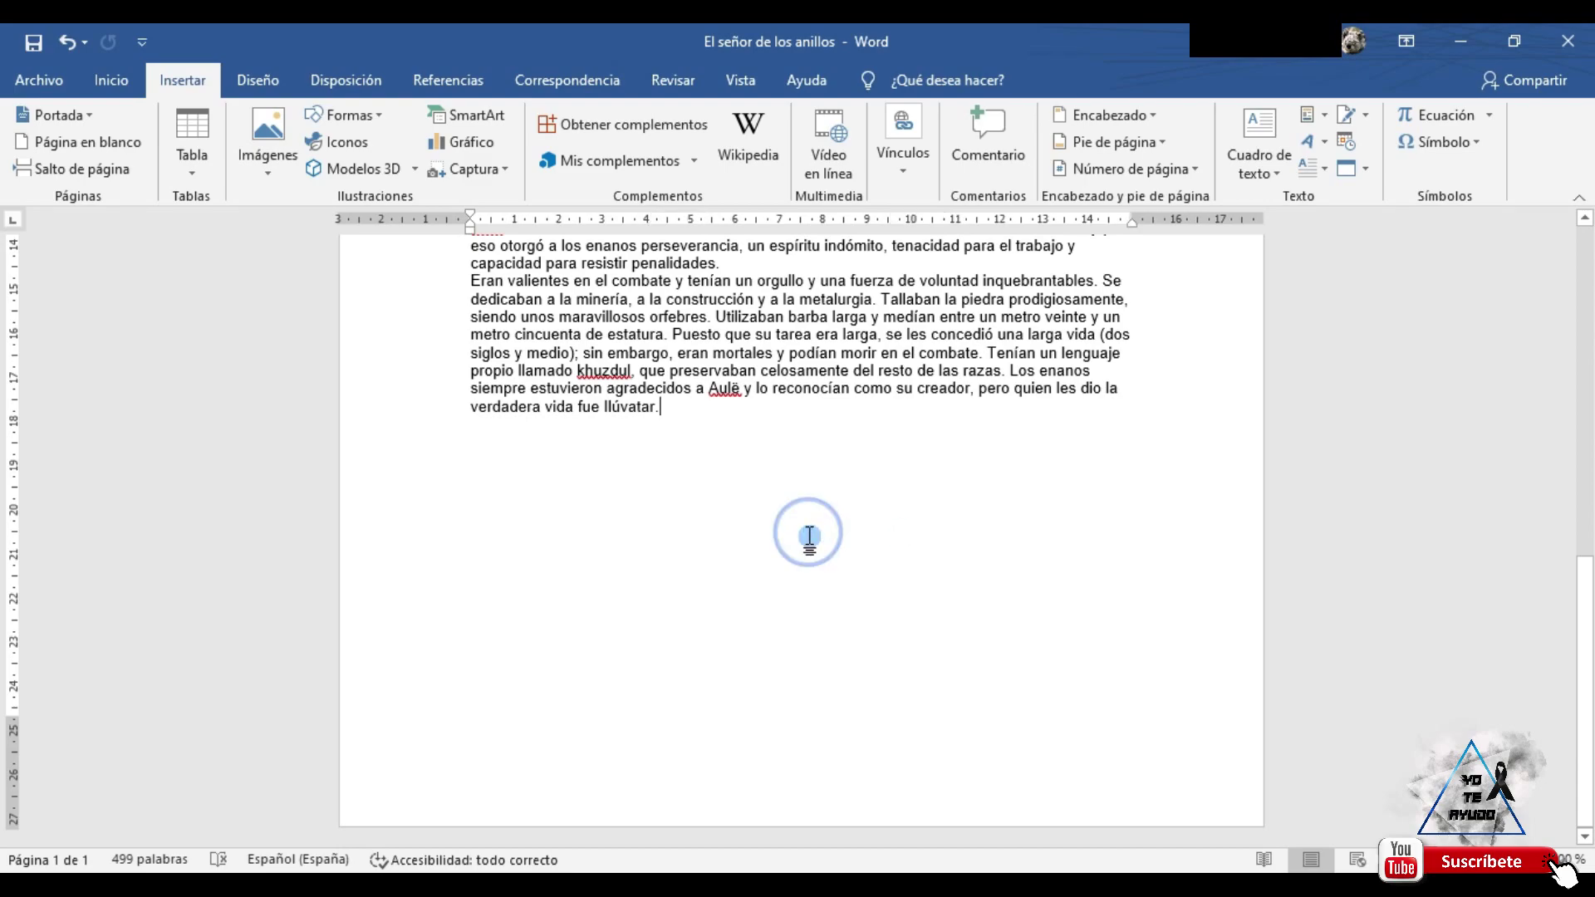
pyautogui.press('Return')
pyautogui.press('Return')
pyautogui.press('Return')
pyautogui.press('Return')
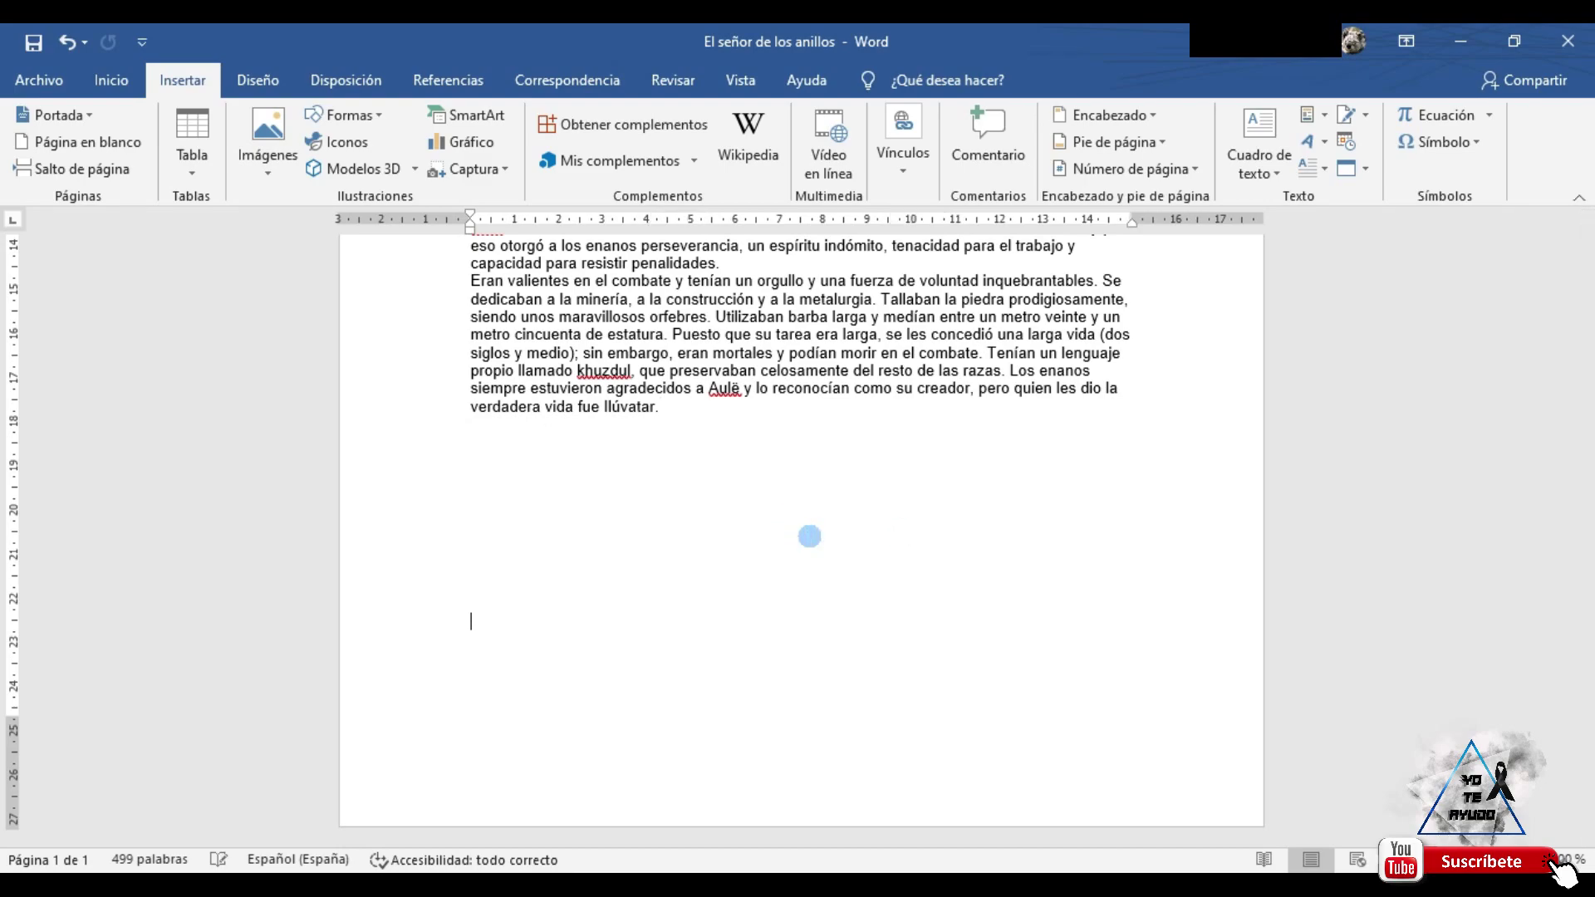
pyautogui.press('Return')
pyautogui.press('Return')
pyautogui.press('Return')
pyautogui.press('Return')
pyautogui.press('Return')
pyautogui.press('Return')
pyautogui.press('Return')
pyautogui.press('Return')
pyautogui.press('Return')
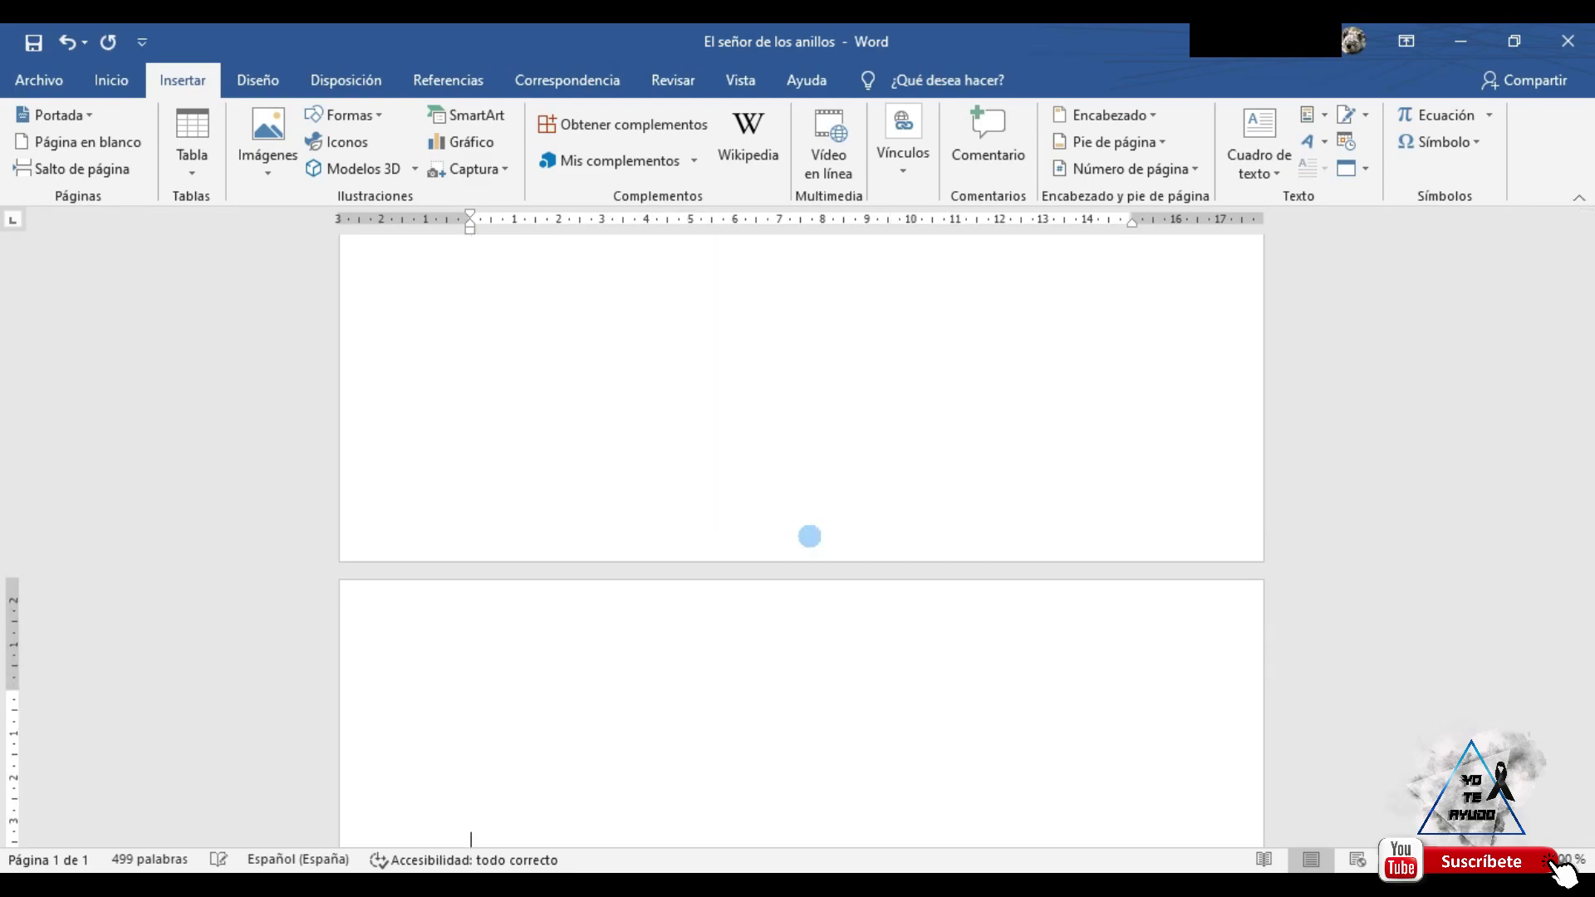
pyautogui.press('Return')
pyautogui.press('Return')
pyautogui.press('Return')
pyautogui.press('Return')
pyautogui.press('Return')
pyautogui.press('Return')
pyautogui.press('Return')
pyautogui.press('Return')
pyautogui.press('Return')
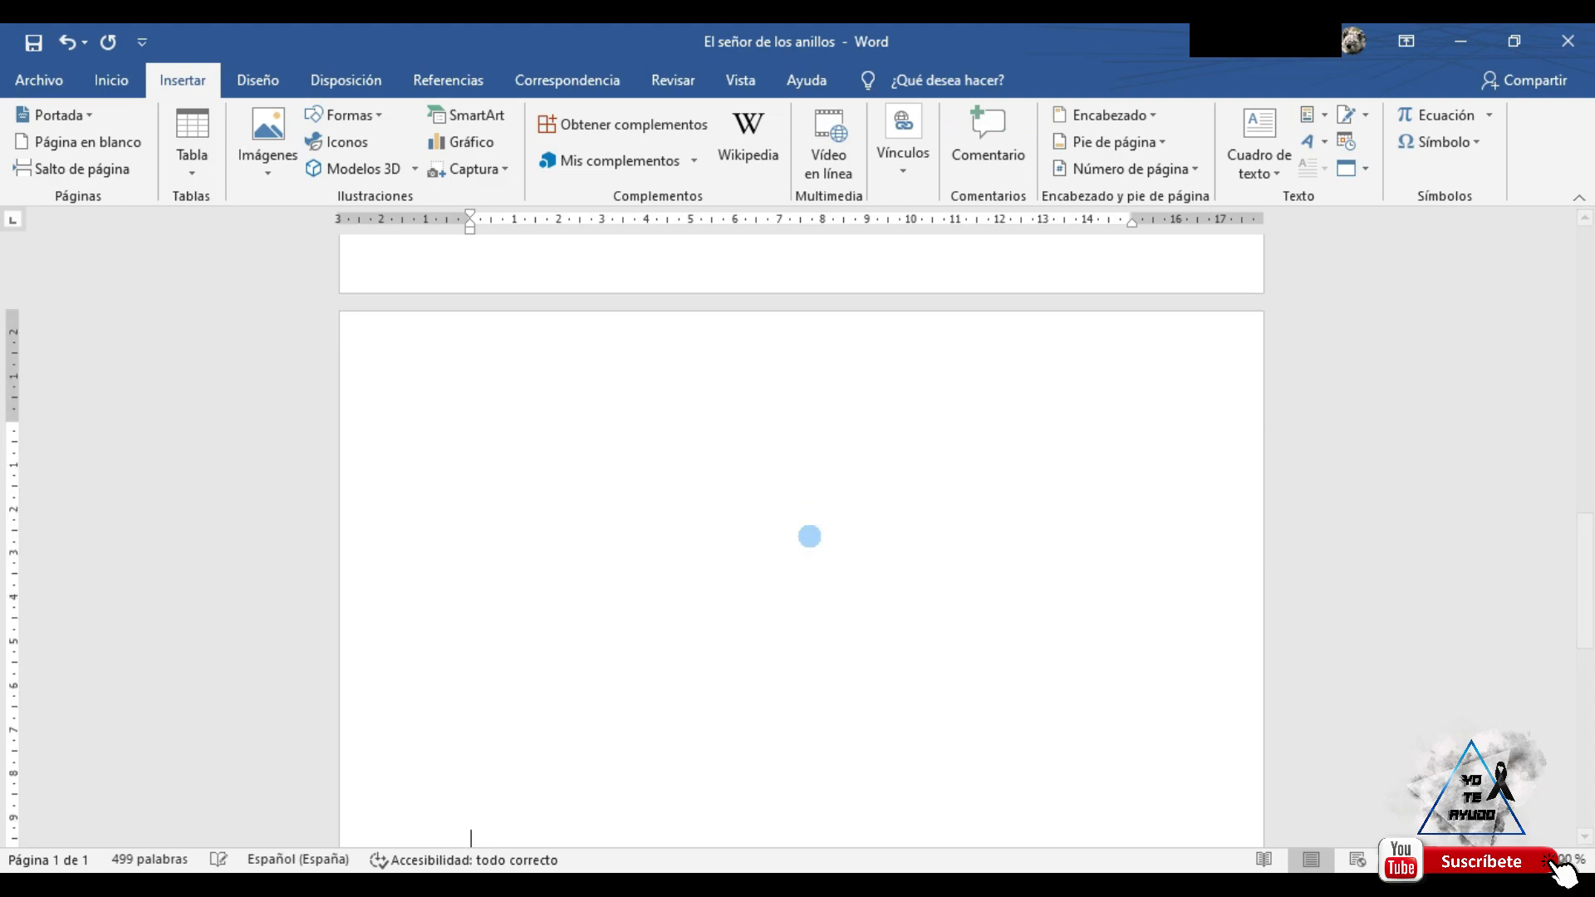
pyautogui.press('Return')
pyautogui.press('Return')
pyautogui.click(417, 345)
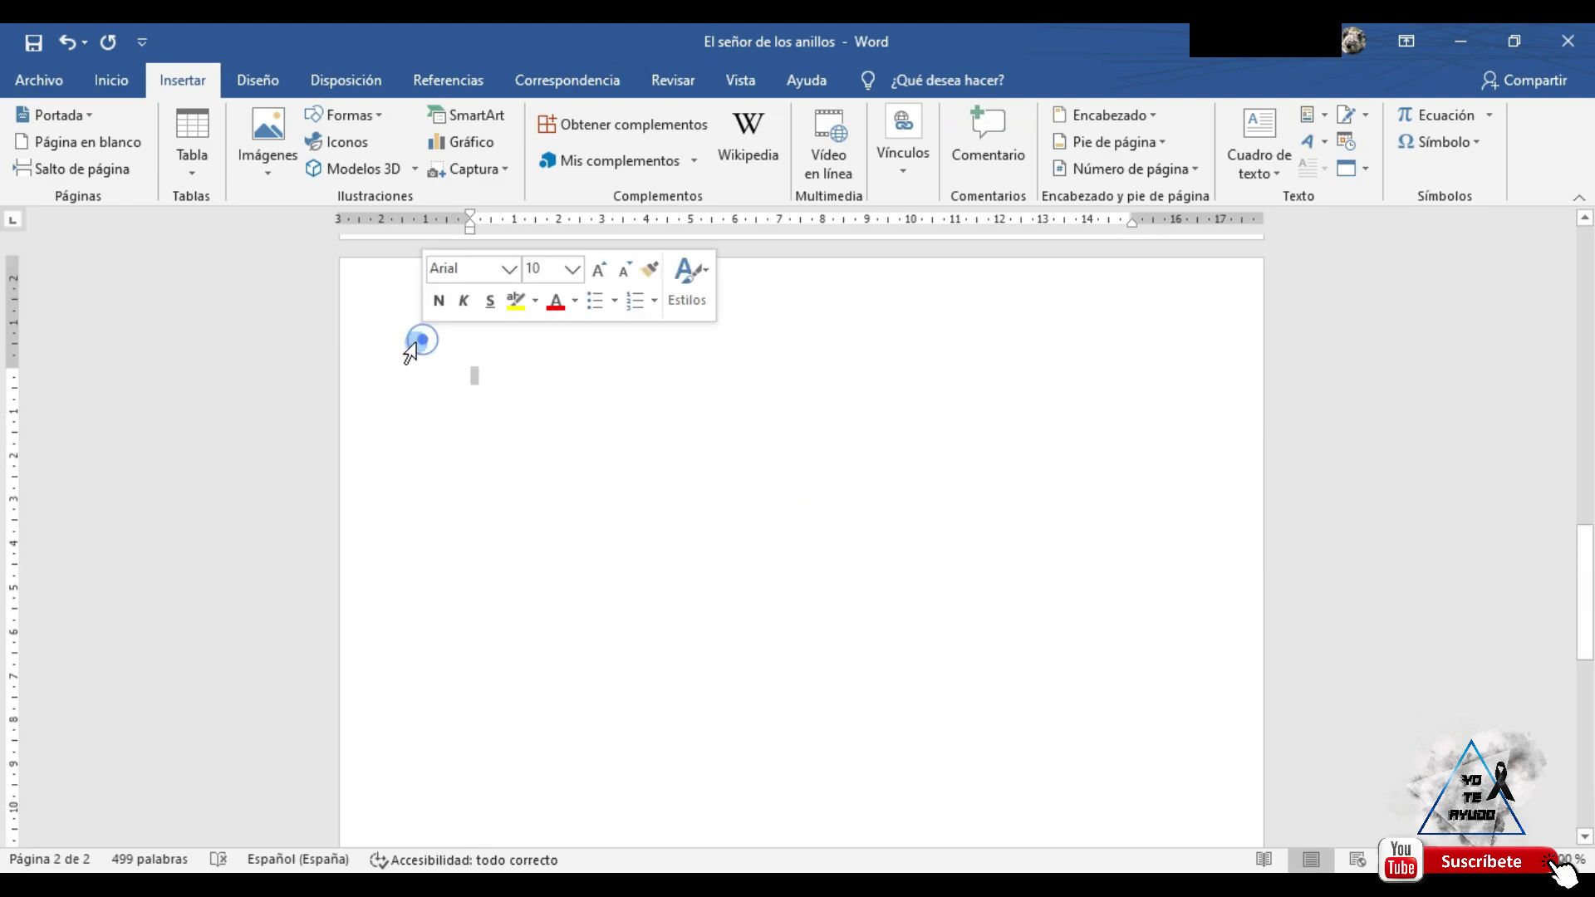
pyautogui.click(572, 434)
pyautogui.click(480, 370)
pyautogui.click(344, 114)
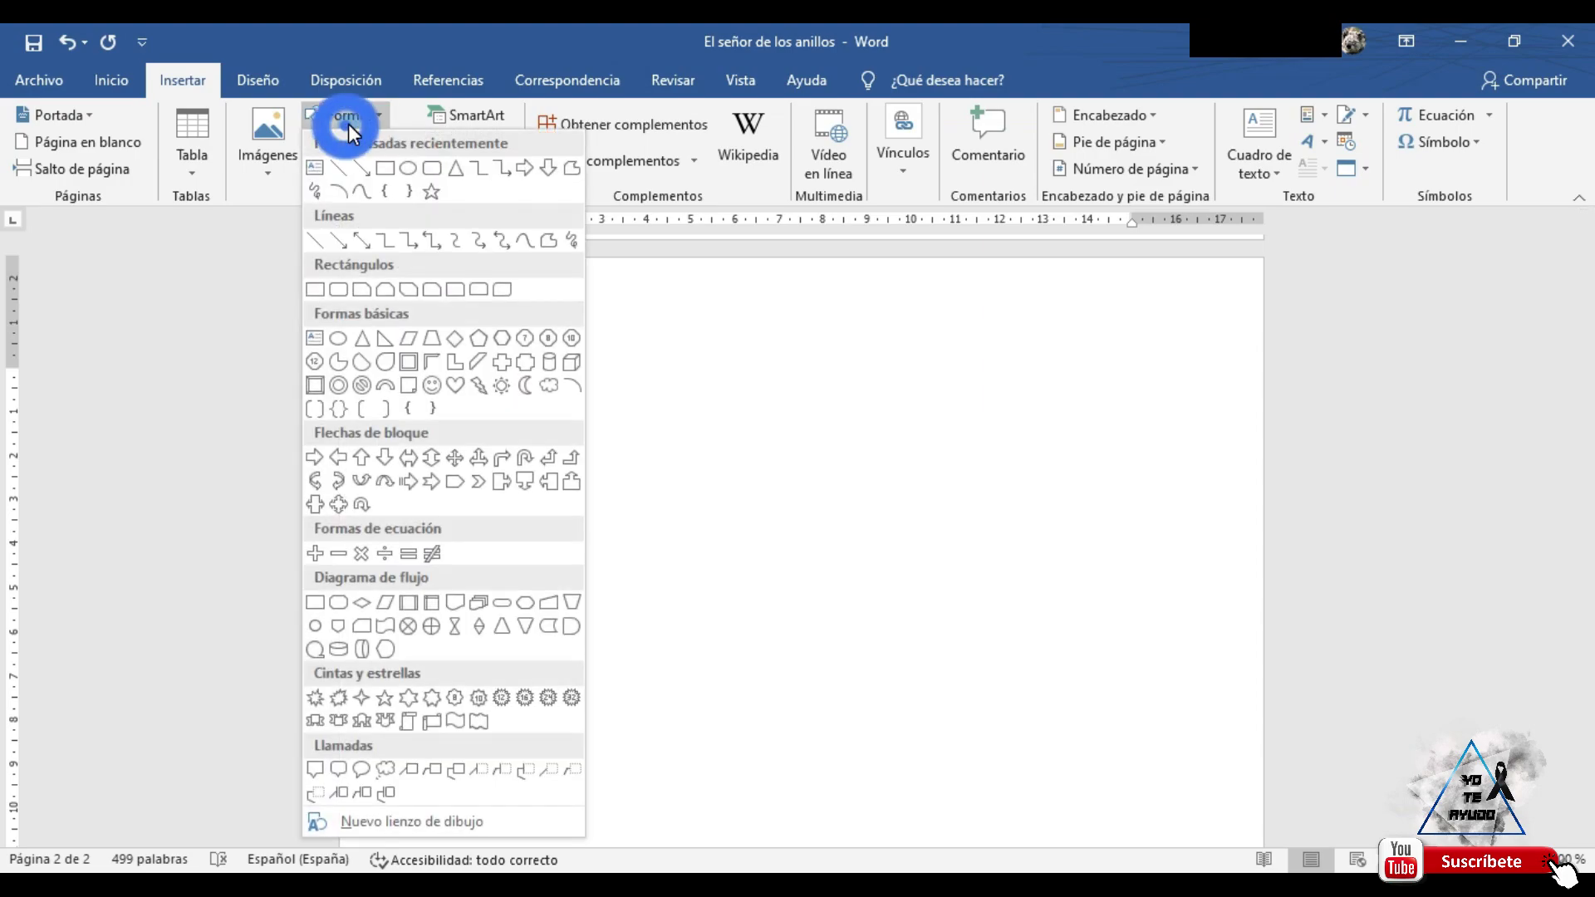
pyautogui.click(361, 170)
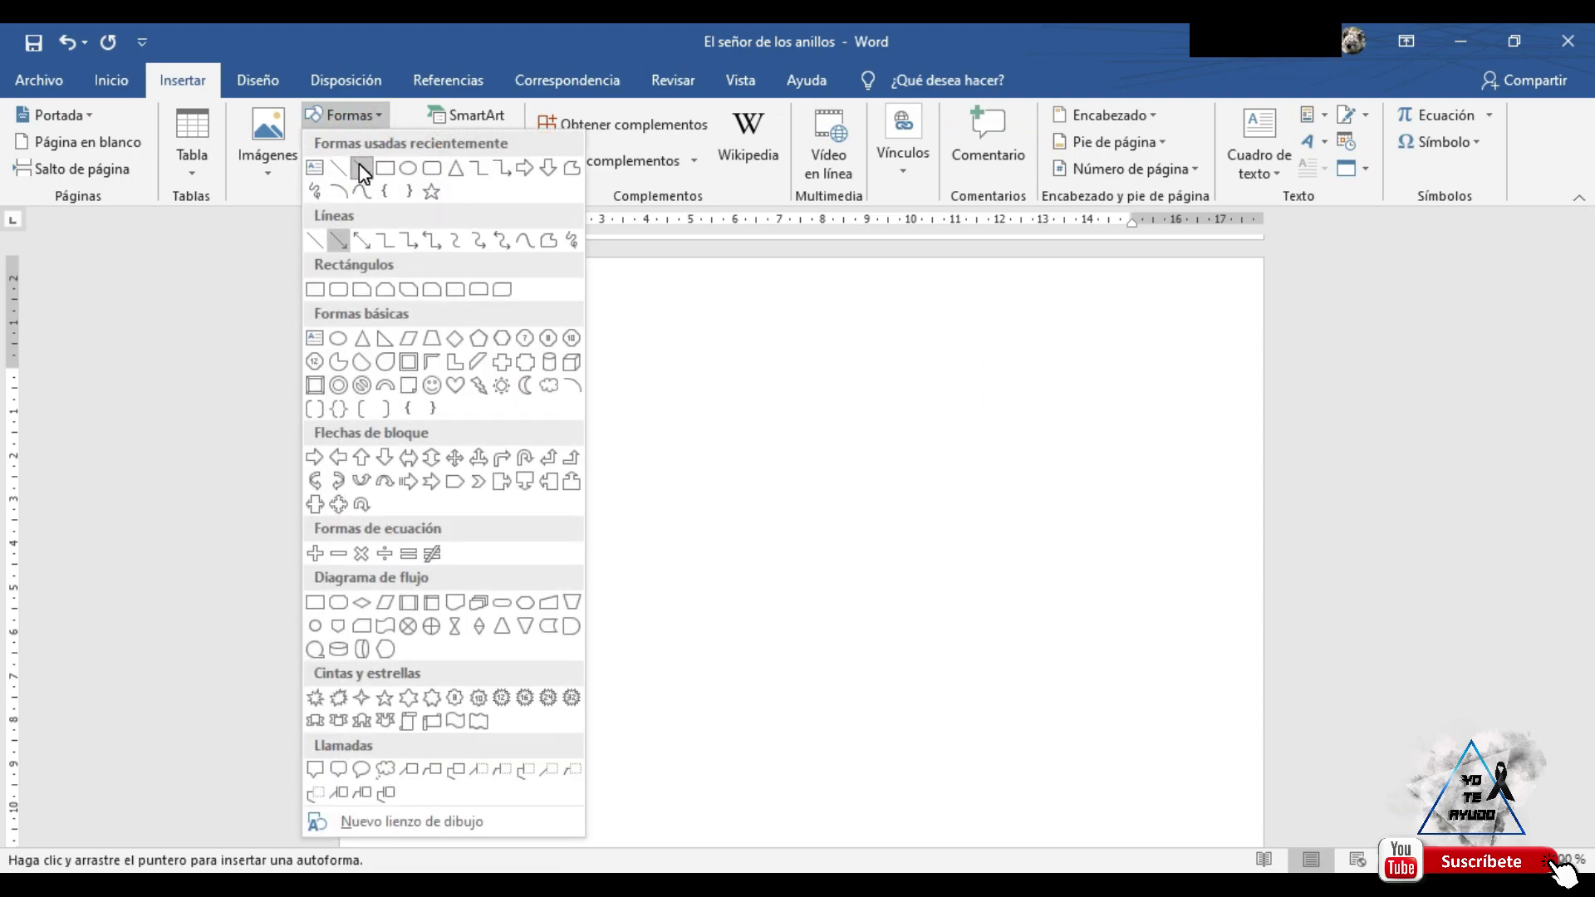
pyautogui.click(344, 115)
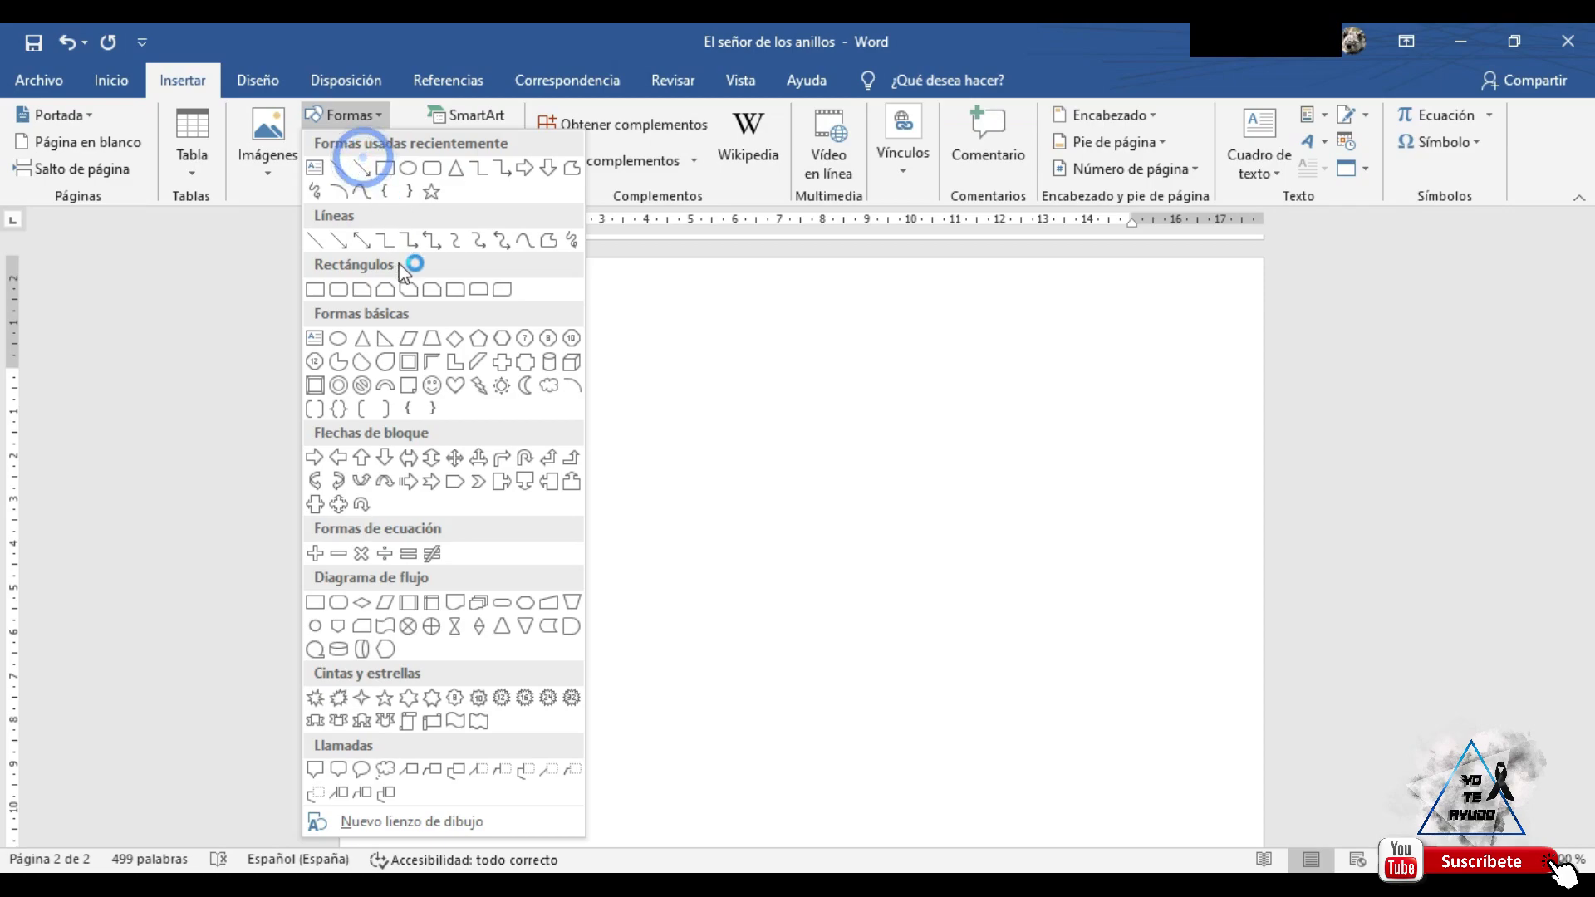
pyautogui.click(360, 168)
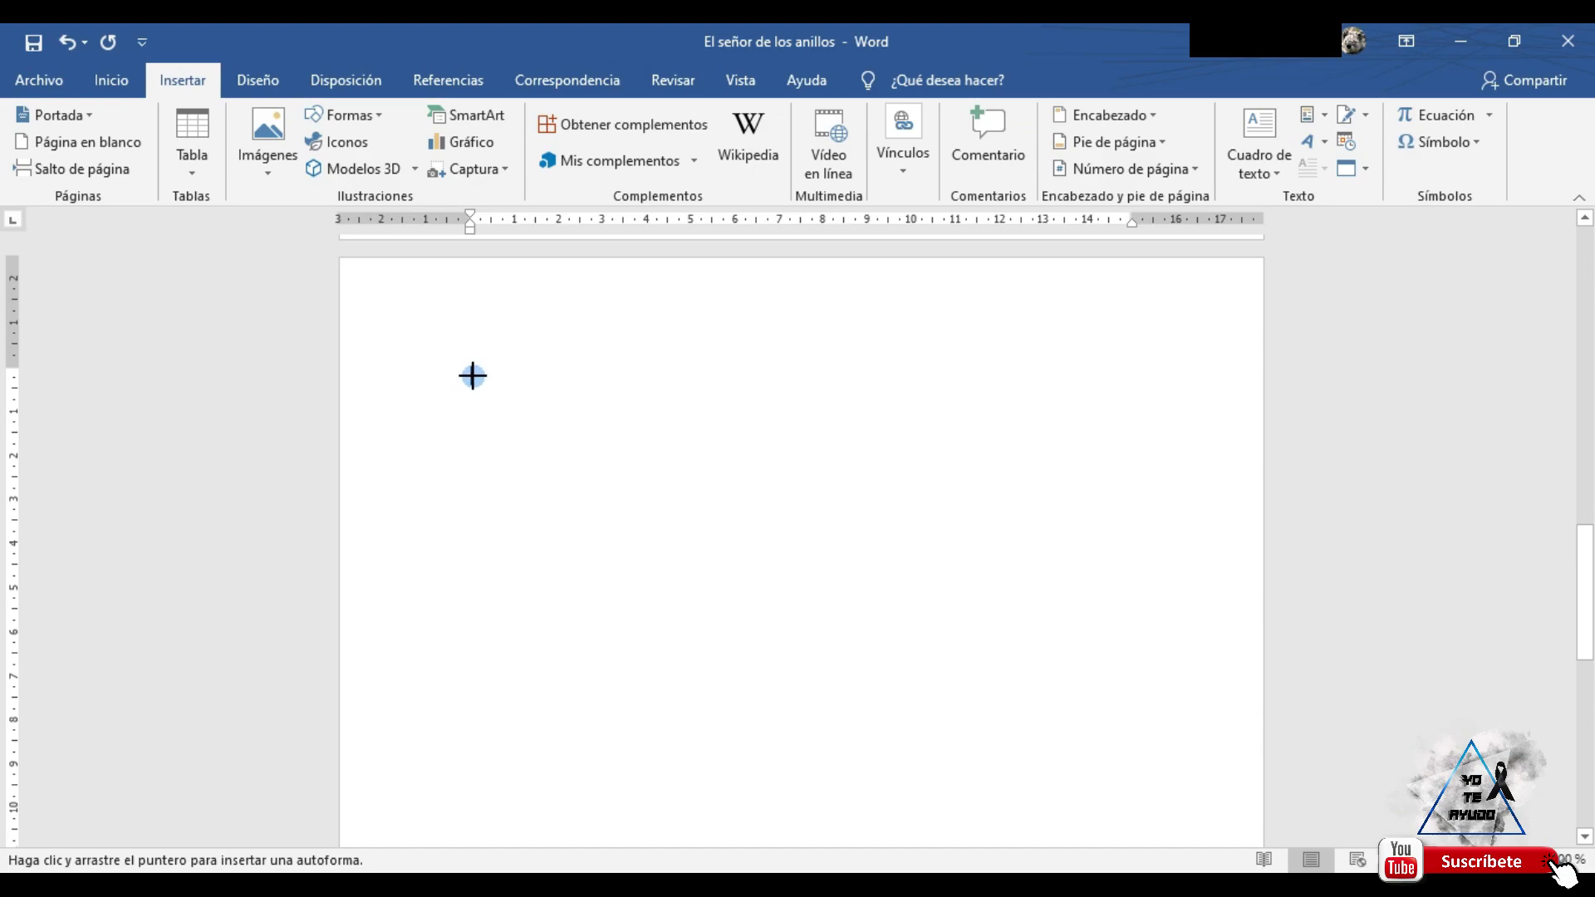
pyautogui.moveTo(481, 378); pyautogui.dragTo(592, 491)
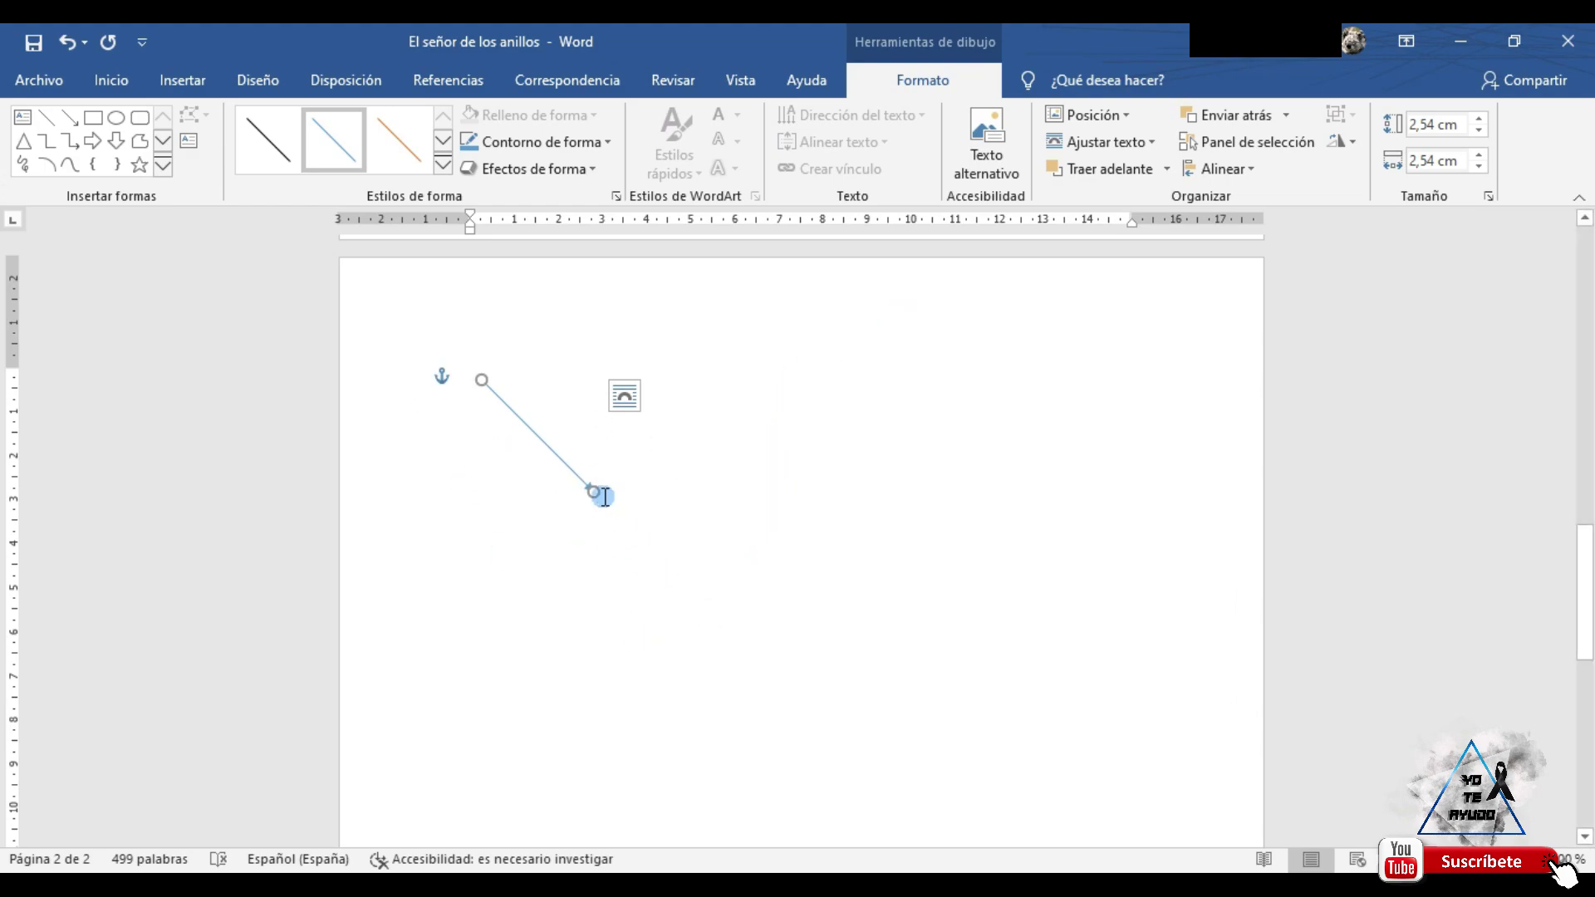
pyautogui.moveTo(592, 491)
pyautogui.mouseDown()
pyautogui.moveTo(613, 463)
pyautogui.moveTo(563, 501)
pyautogui.moveTo(605, 456)
pyautogui.moveTo(559, 498)
pyautogui.moveTo(601, 452)
pyautogui.moveTo(590, 470)
pyautogui.moveTo(644, 437)
pyautogui.moveTo(645, 334)
pyautogui.moveTo(534, 314)
pyautogui.moveTo(452, 327)
pyautogui.moveTo(686, 380)
pyautogui.moveTo(1118, 363)
pyautogui.moveTo(538, 381)
pyautogui.moveTo(615, 381)
pyautogui.moveTo(690, 410)
pyautogui.moveTo(651, 456)
pyautogui.moveTo(570, 498)
pyautogui.moveTo(594, 502)
pyautogui.moveTo(637, 477)
pyautogui.moveTo(672, 416)
pyautogui.moveTo(623, 313)
pyautogui.moveTo(472, 324)
pyautogui.moveTo(737, 339)
pyautogui.moveTo(566, 445)
pyautogui.moveTo(587, 352)
pyautogui.moveTo(721, 384)
pyautogui.mouseUp()
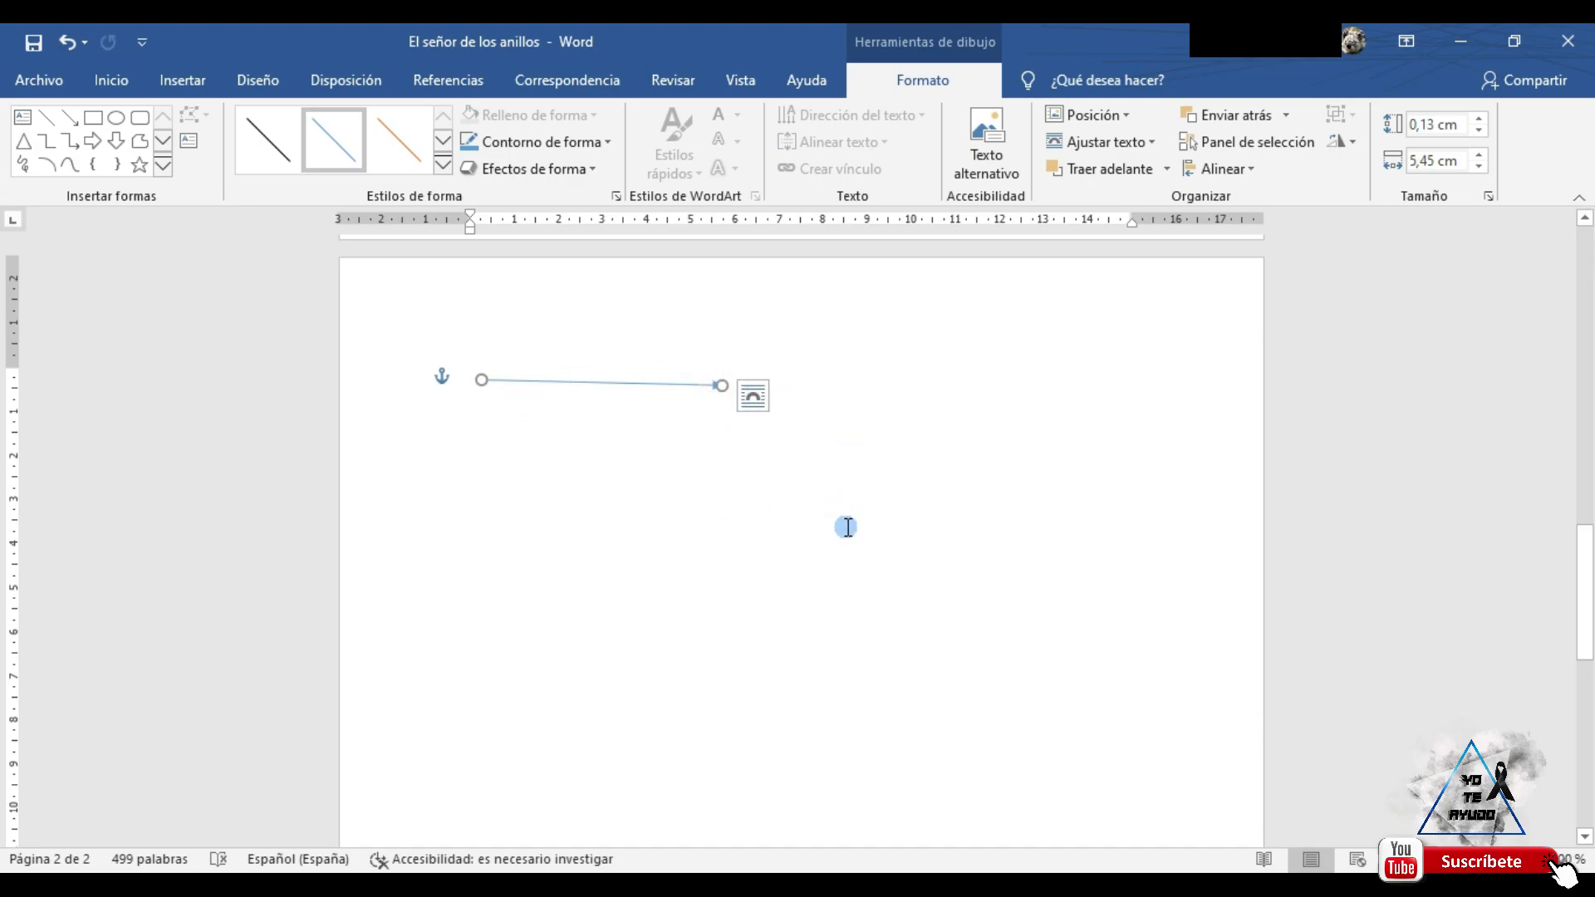
pyautogui.click(562, 382)
pyautogui.press('Delete')
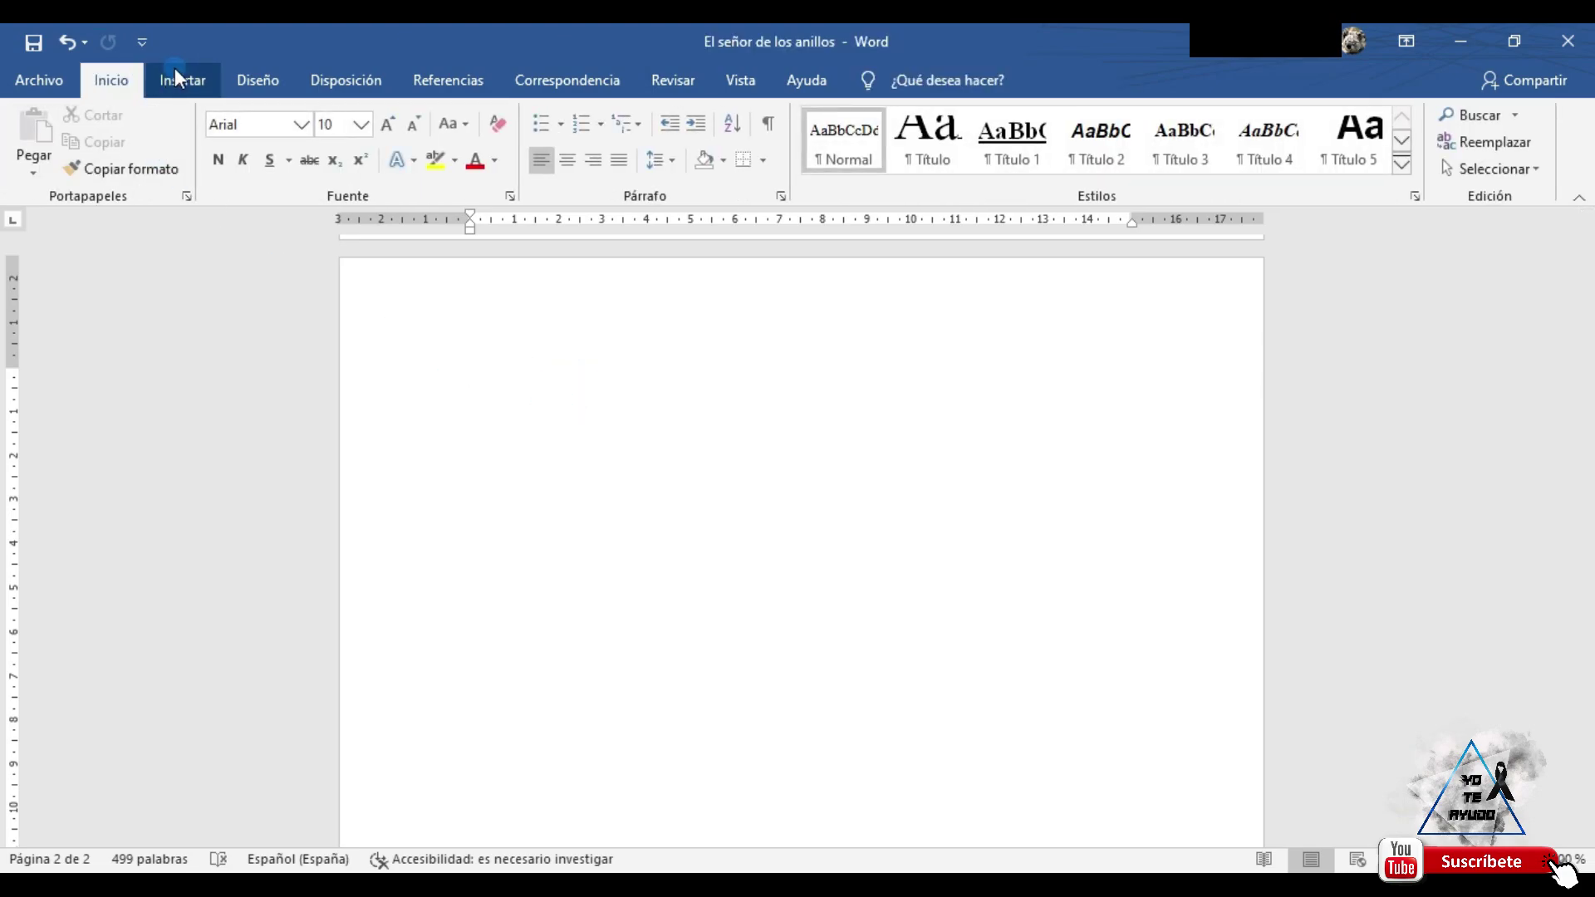
# - Draw a horizontal arrow line from Insertar > Formas across the top of page 2
pyautogui.click(177, 79)
pyautogui.click(337, 120)
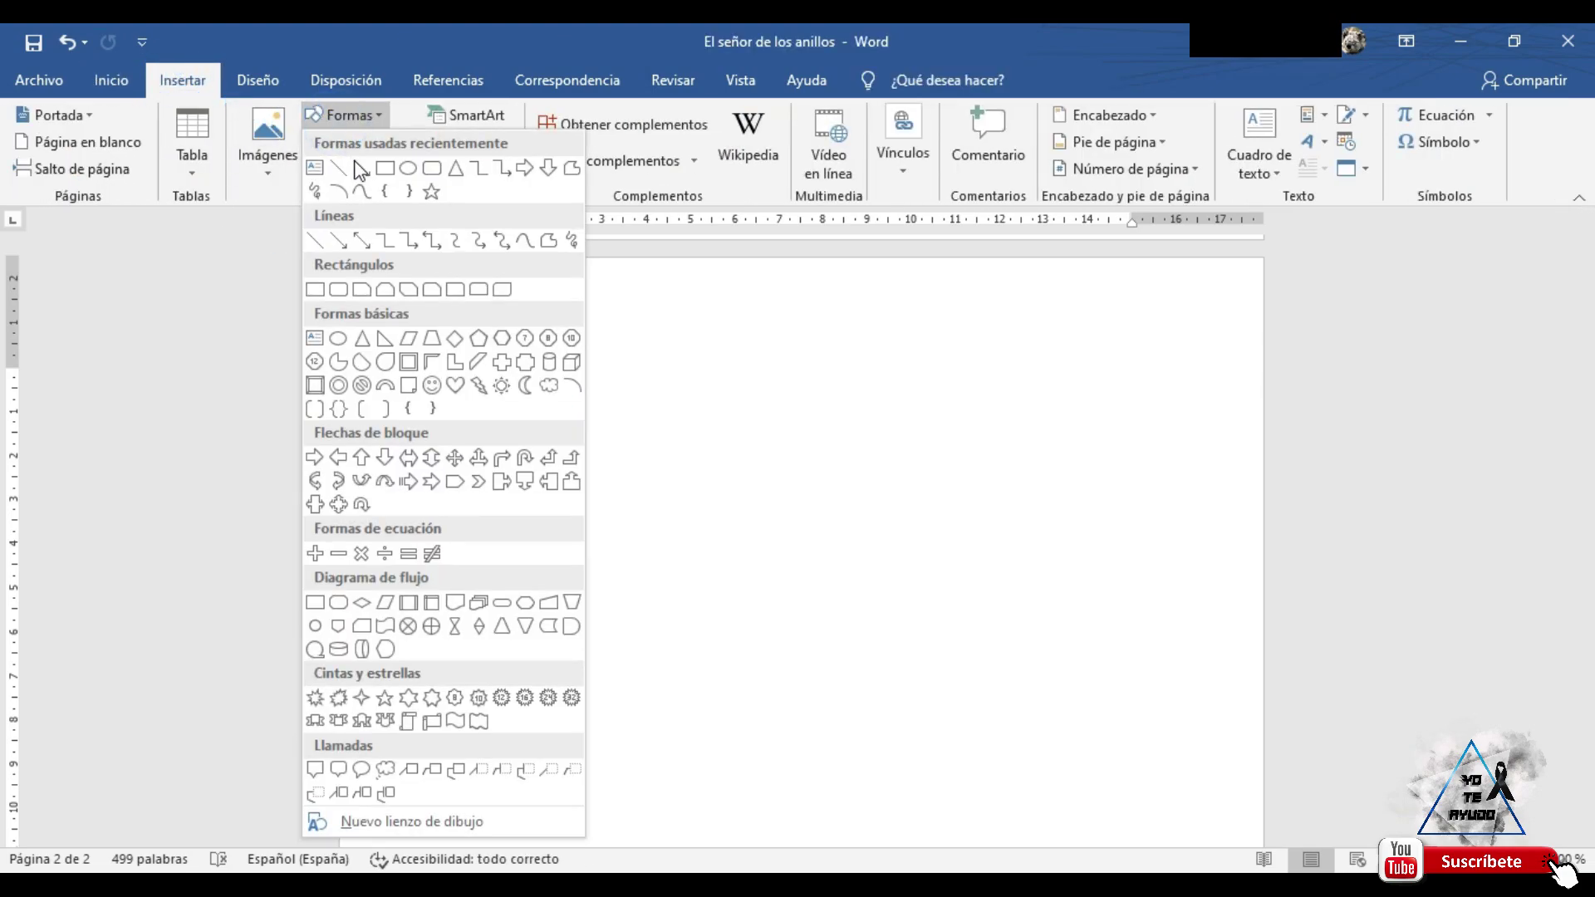
pyautogui.click(356, 167)
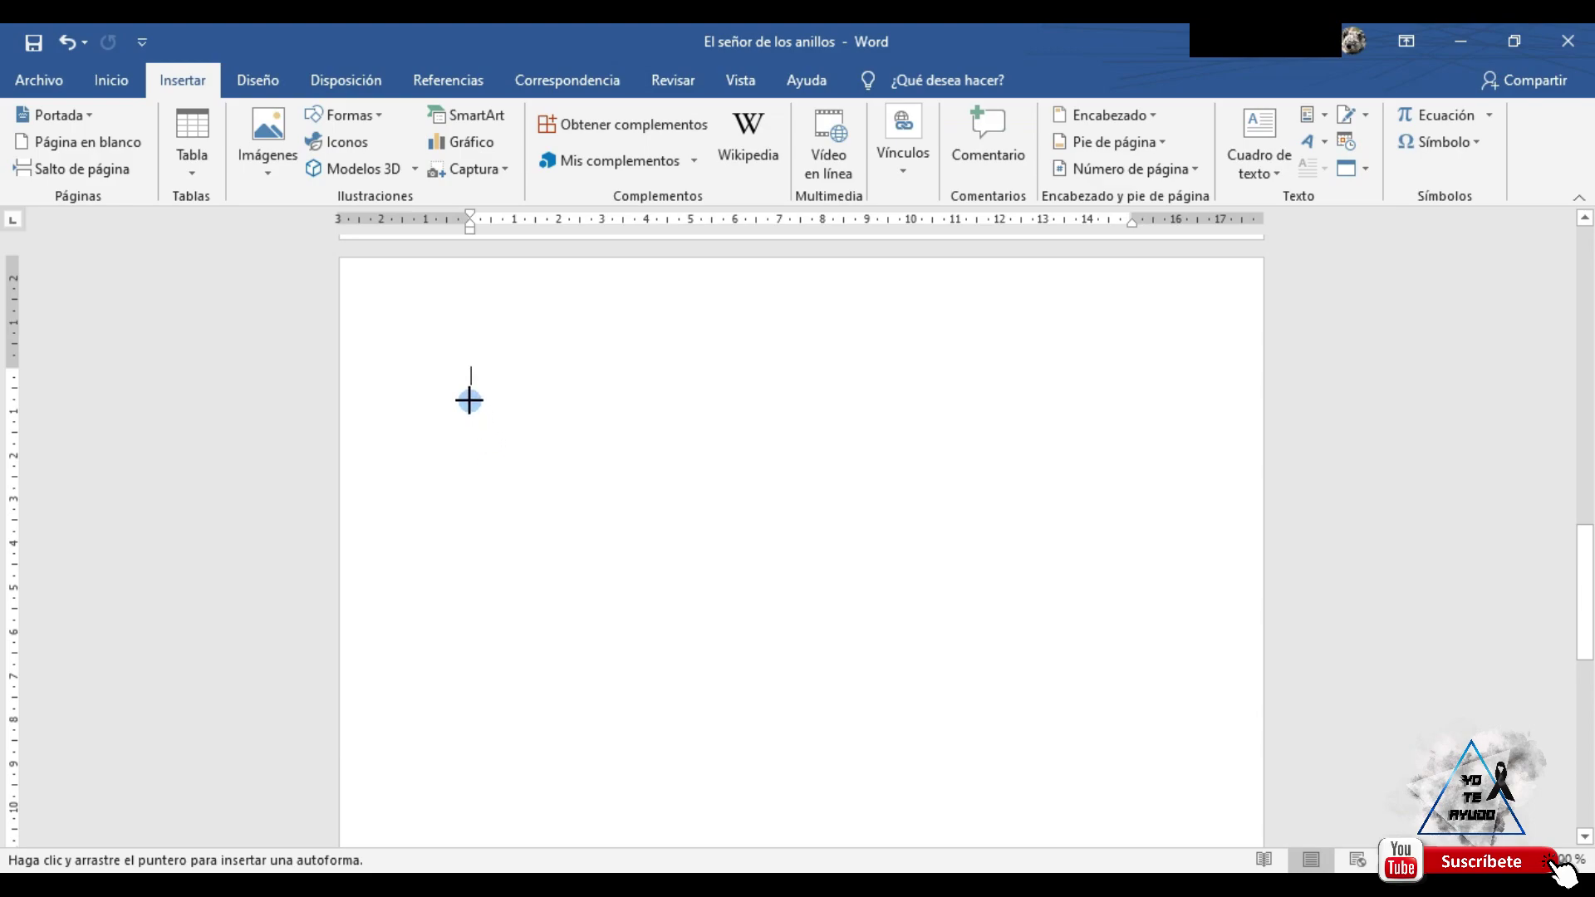
pyautogui.moveTo(469, 400)
pyautogui.mouseDown()
pyautogui.moveTo(748, 380)
pyautogui.moveTo(972, 399)
pyautogui.mouseUp()
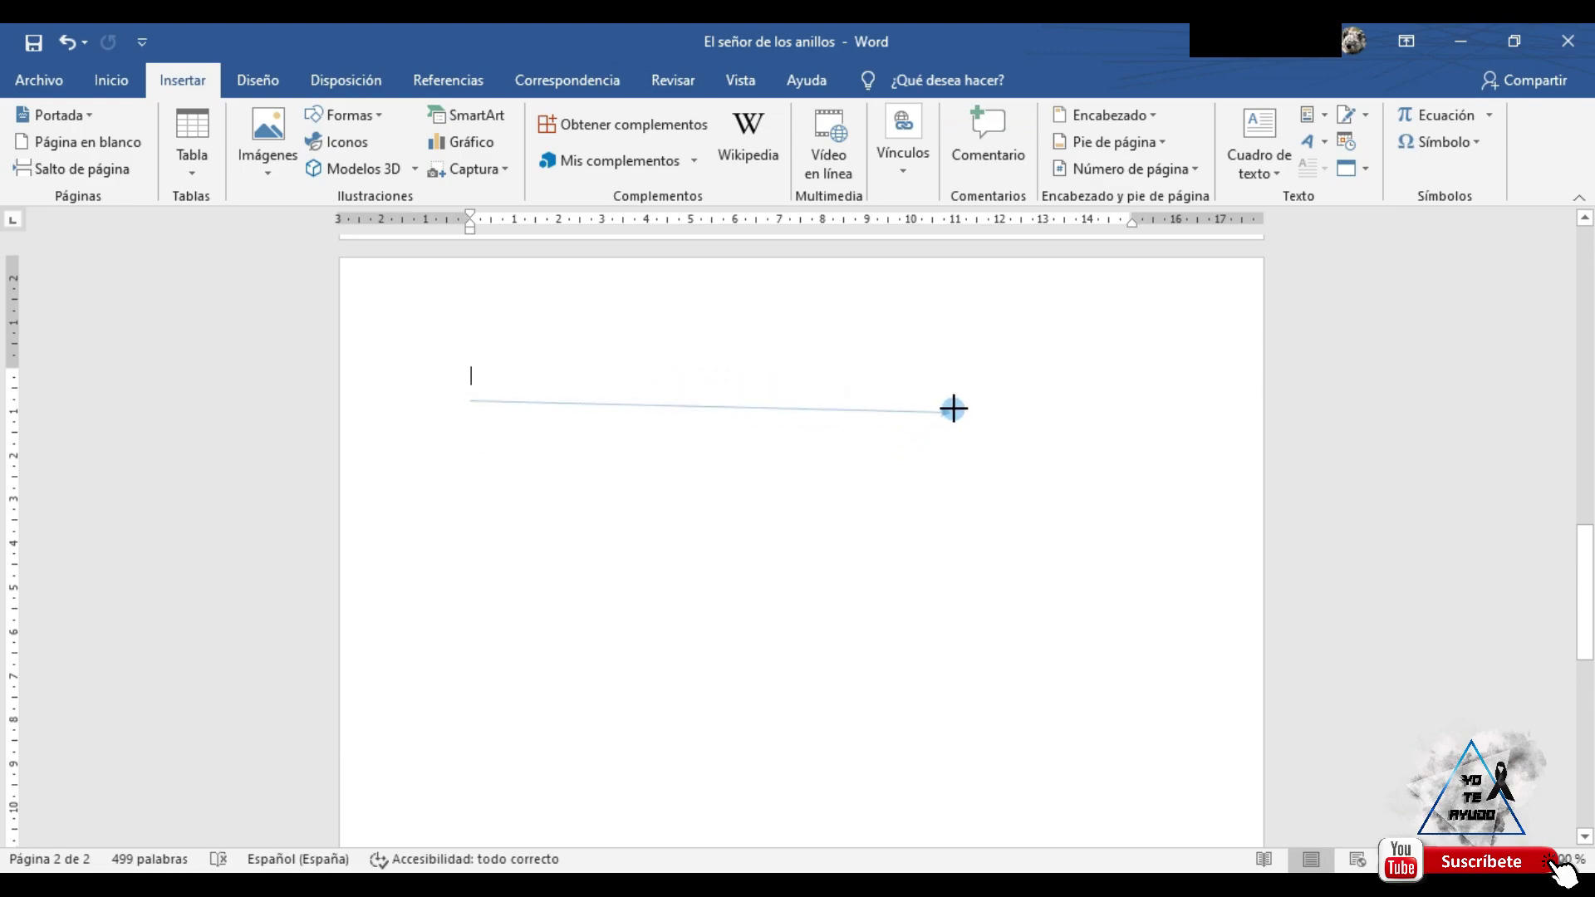
pyautogui.moveTo(974, 398); pyautogui.dragTo(974, 400)
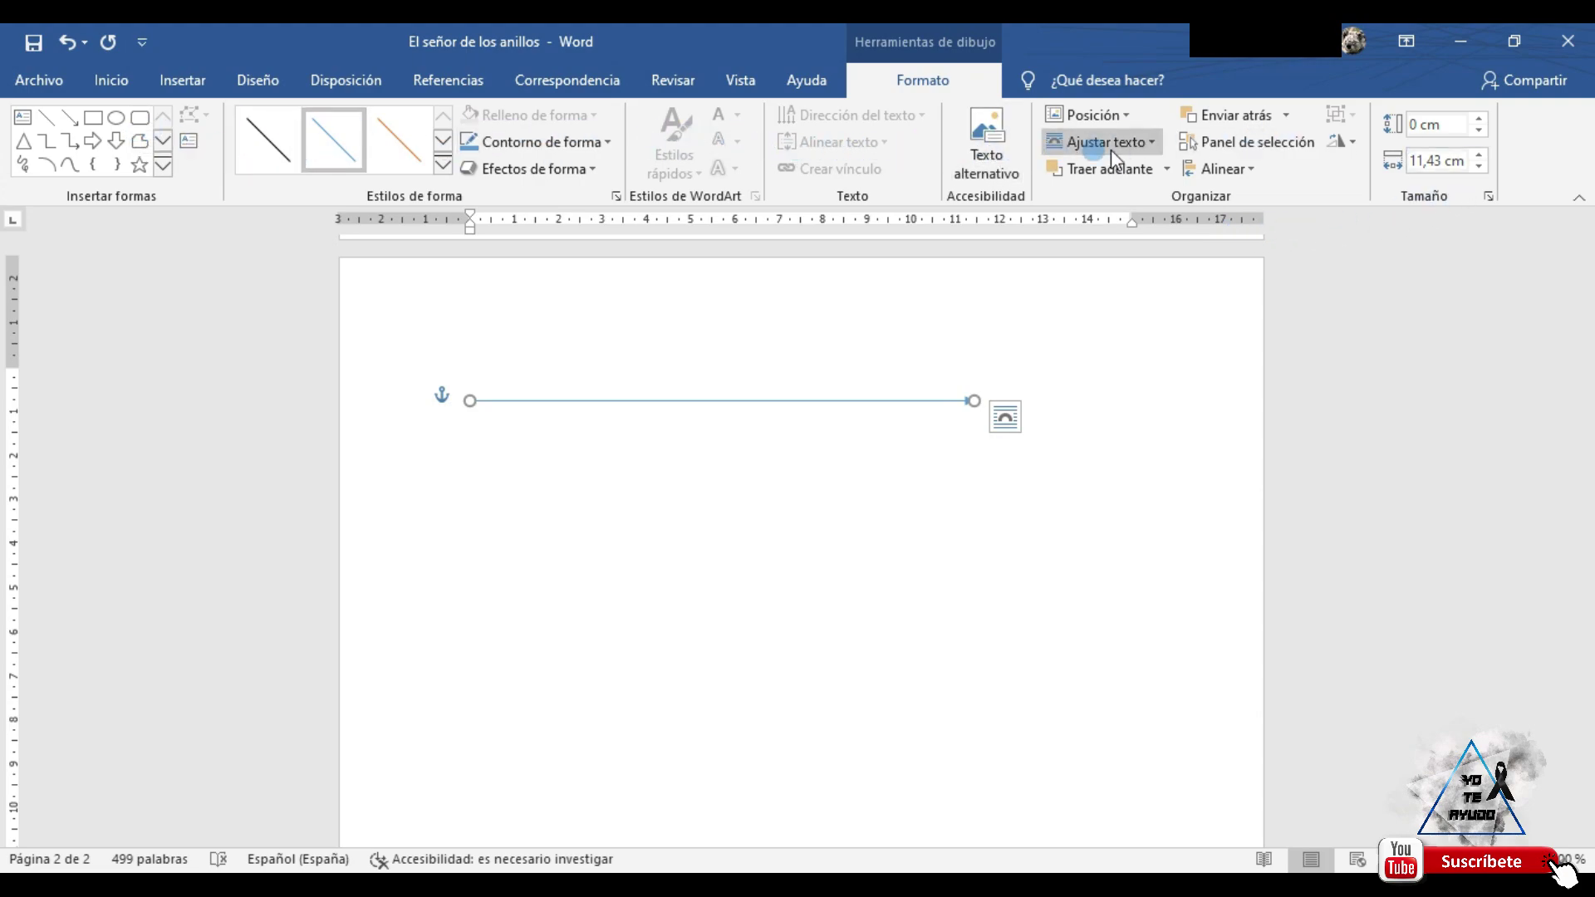
pyautogui.click(803, 433)
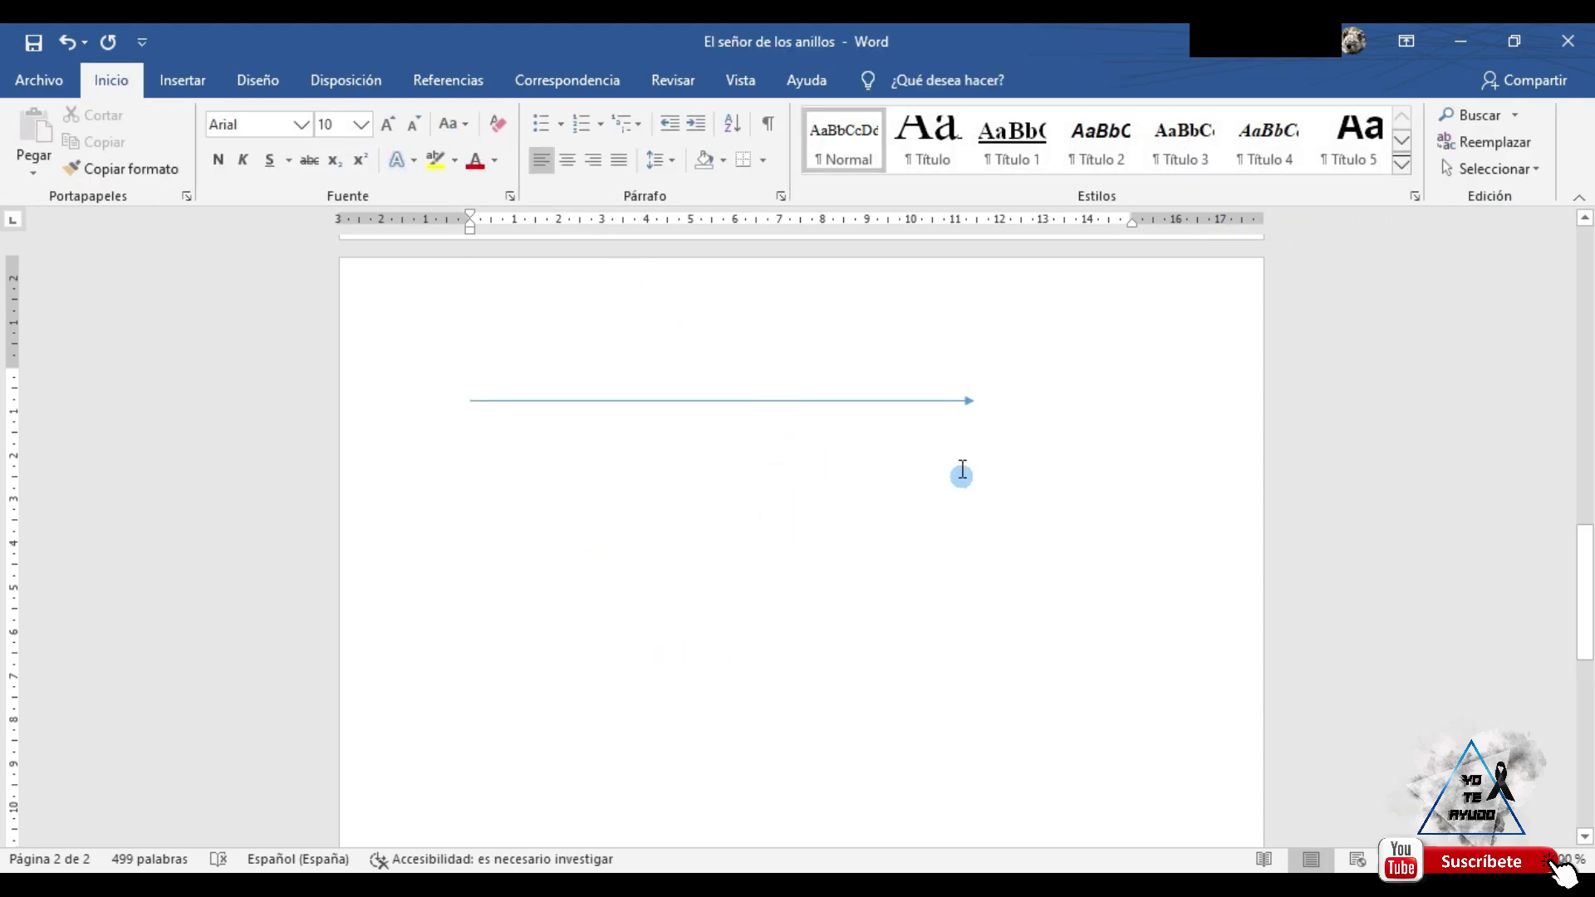
# - Draw a large right-pointing block arrow below the thin arrow line on page 2
pyautogui.click(190, 83)
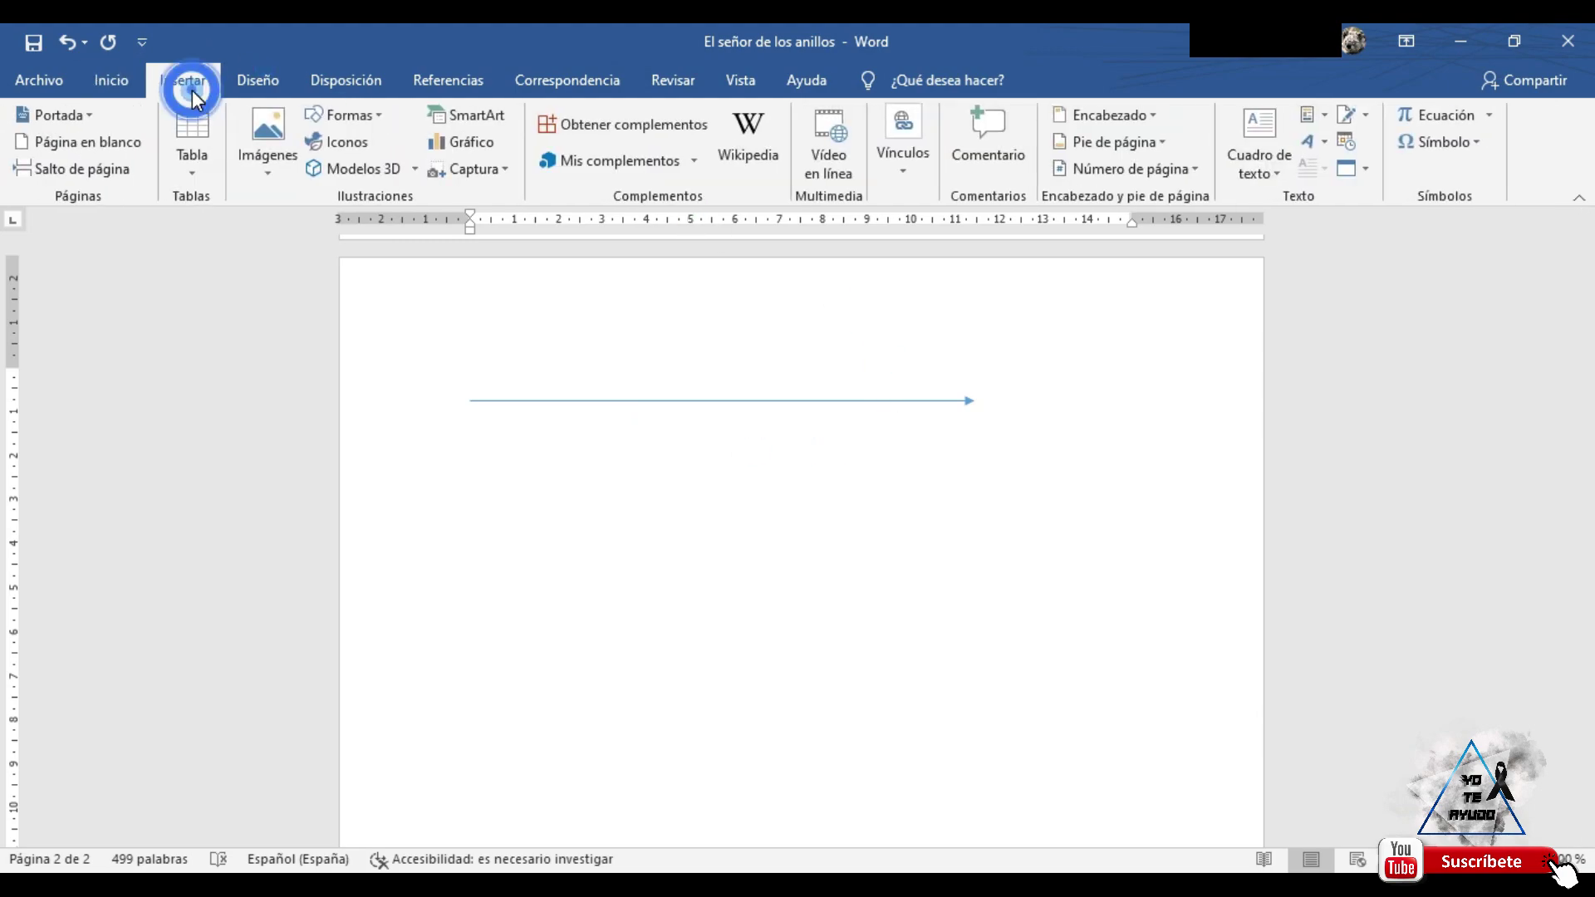
pyautogui.click(324, 124)
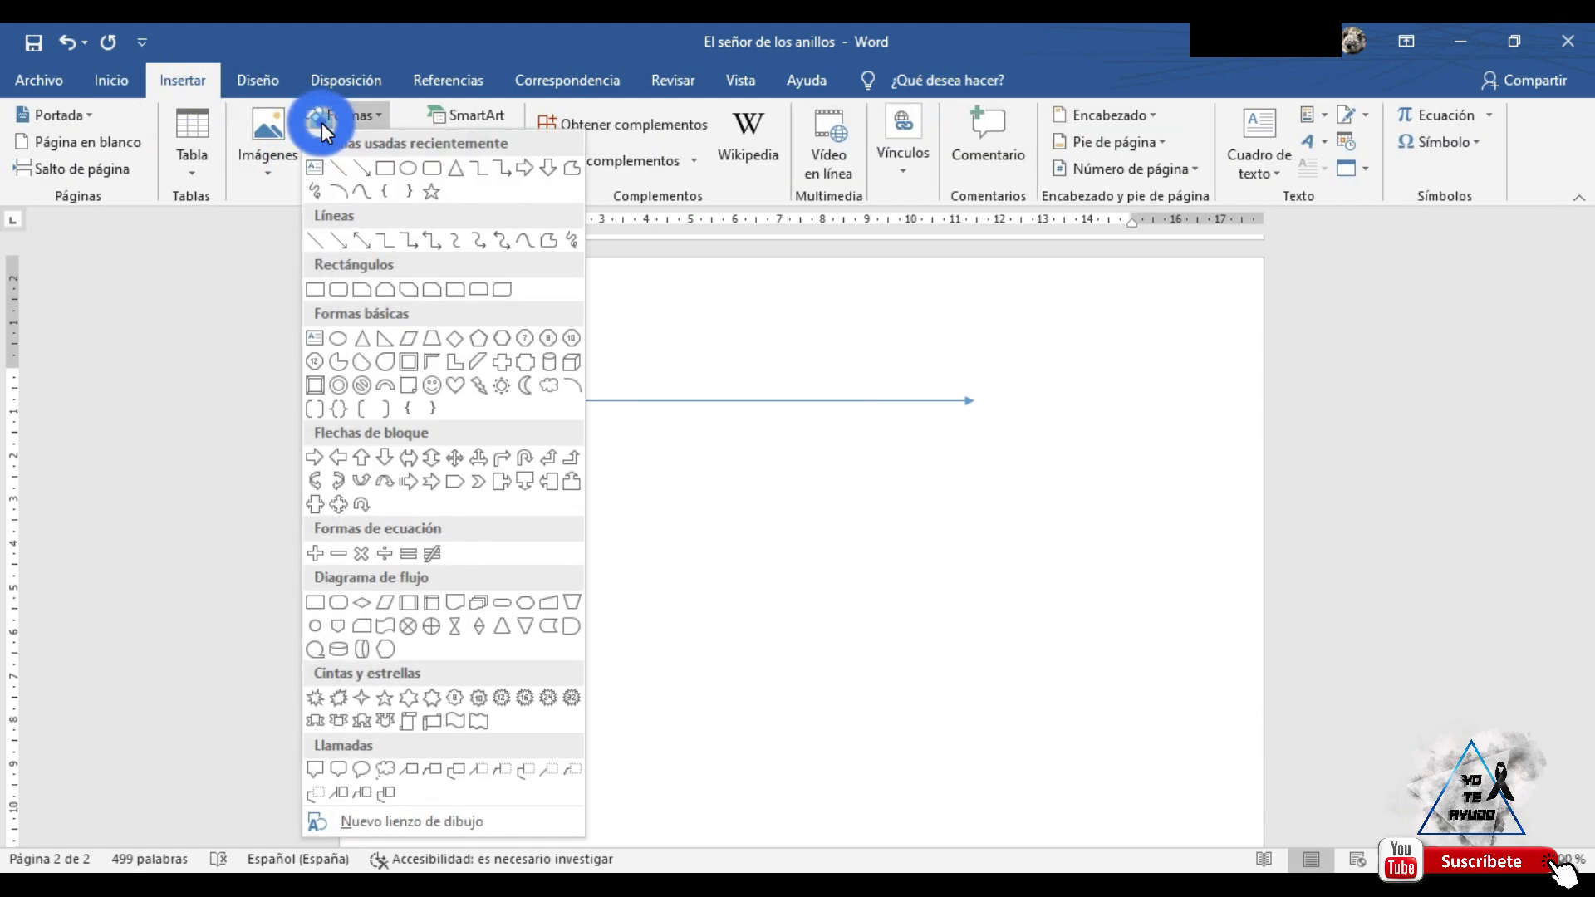
pyautogui.click(317, 458)
pyautogui.moveTo(471, 512); pyautogui.dragTo(857, 671)
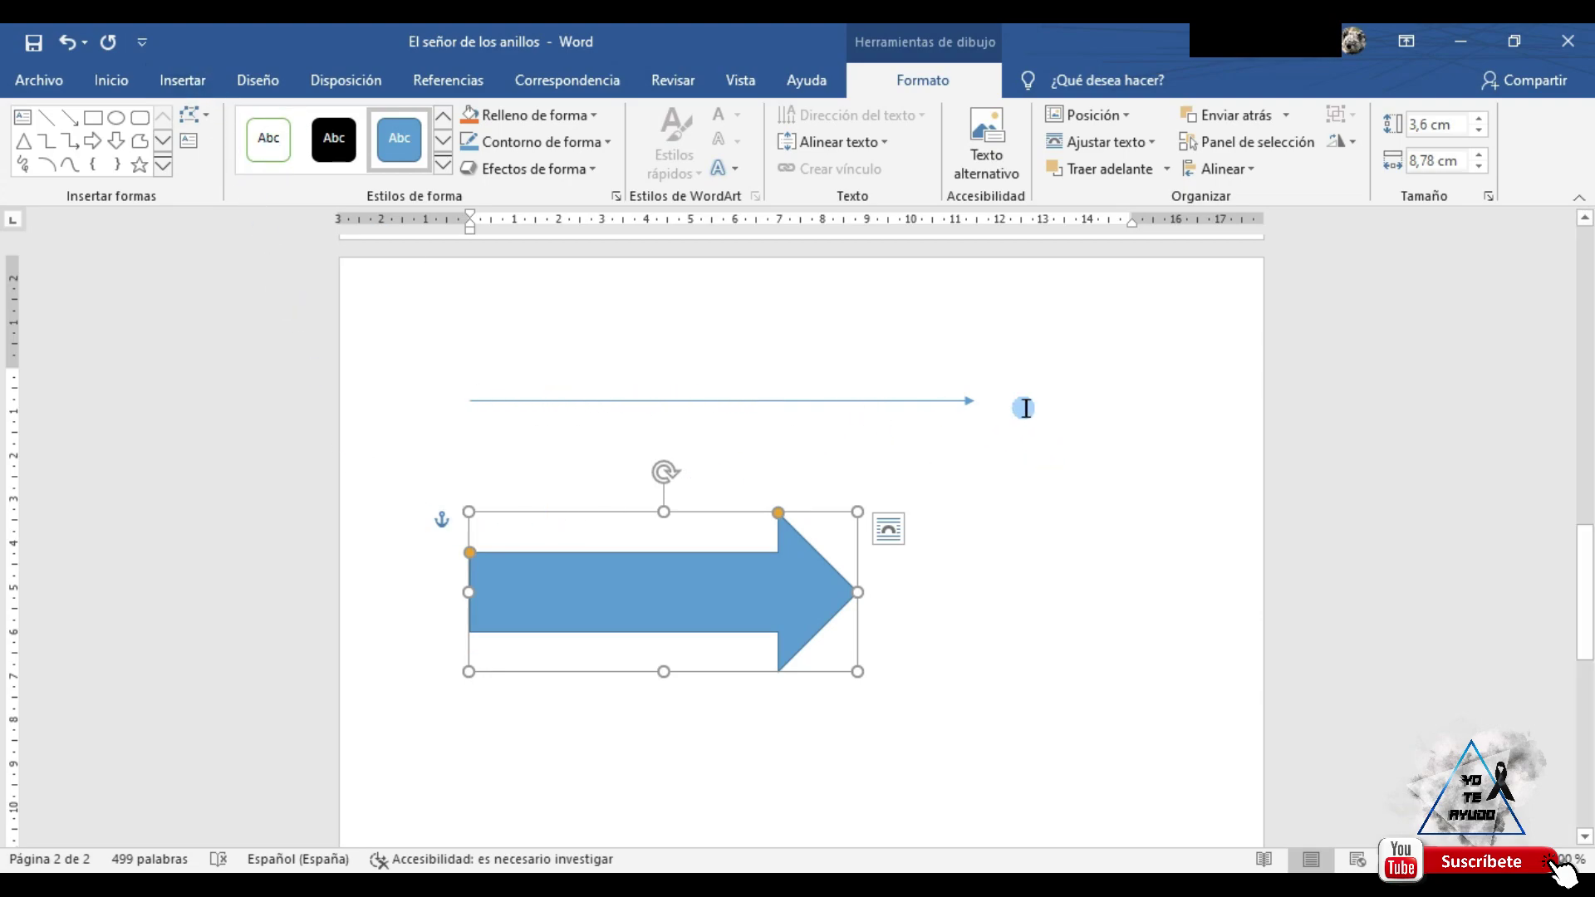
pyautogui.click(1099, 530)
pyautogui.click(181, 81)
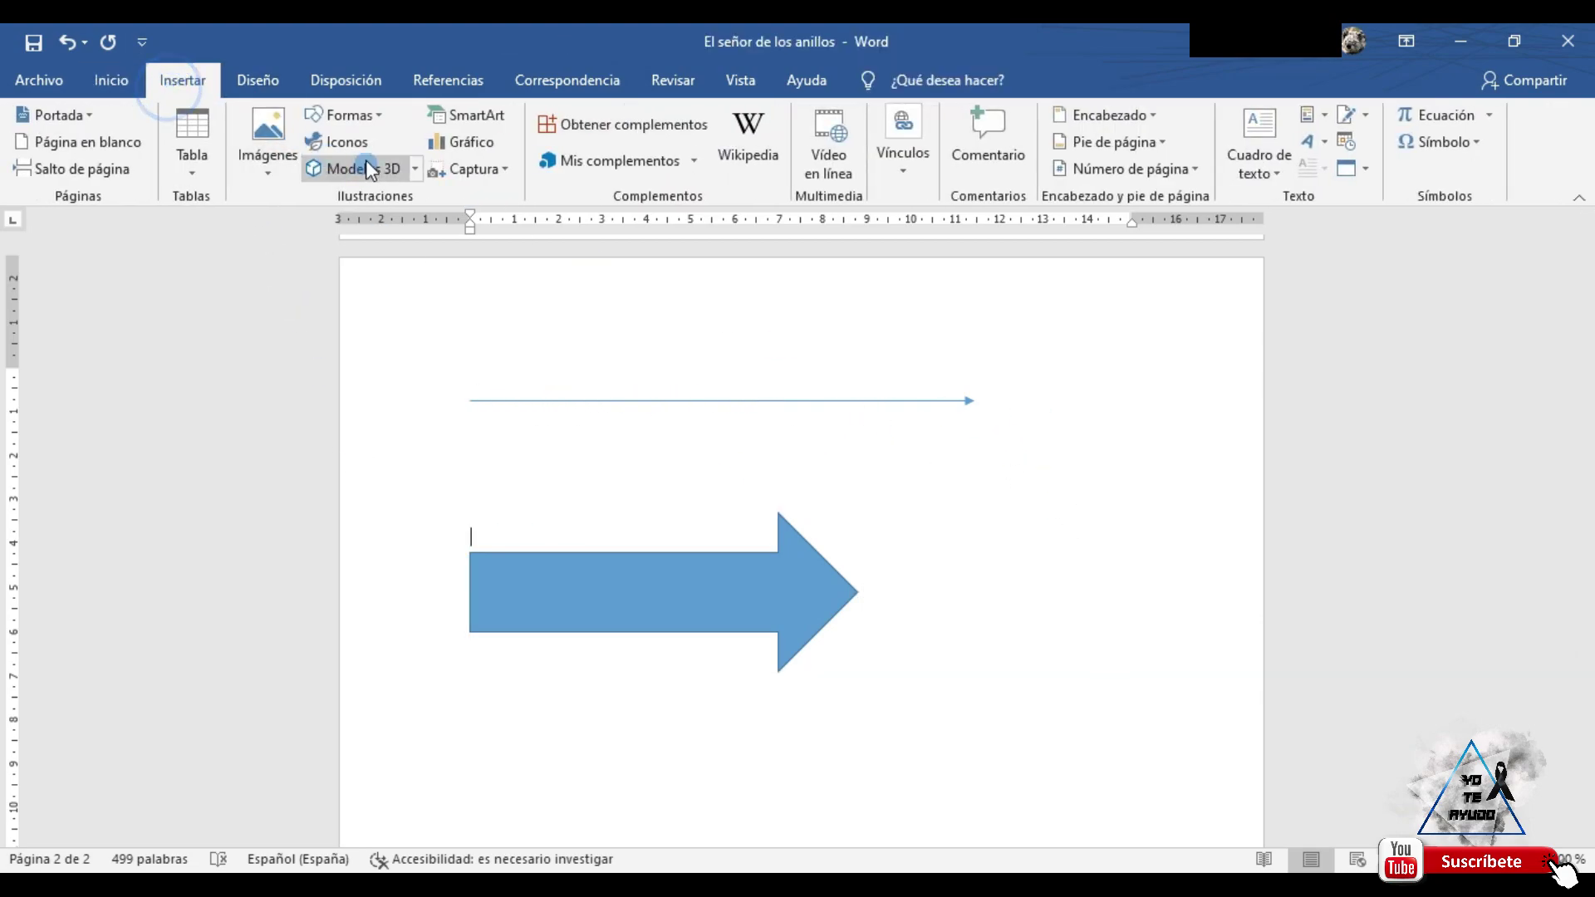
pyautogui.click(358, 116)
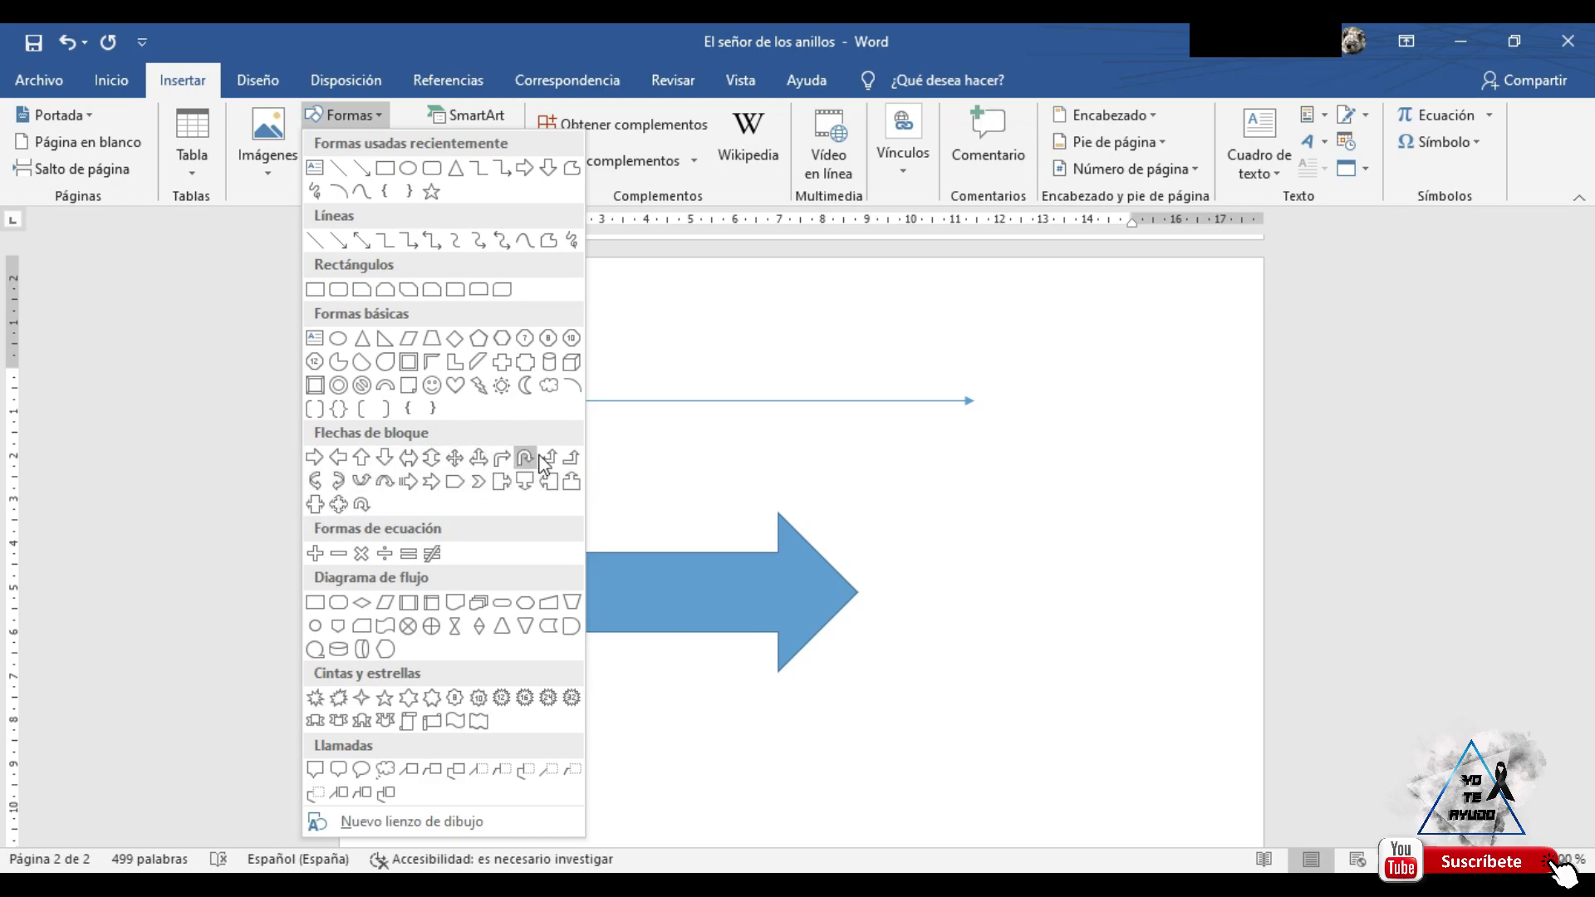
# - Give the thin arrow line a dark green outline and open the Formato de forma pane
pyautogui.click(681, 541)
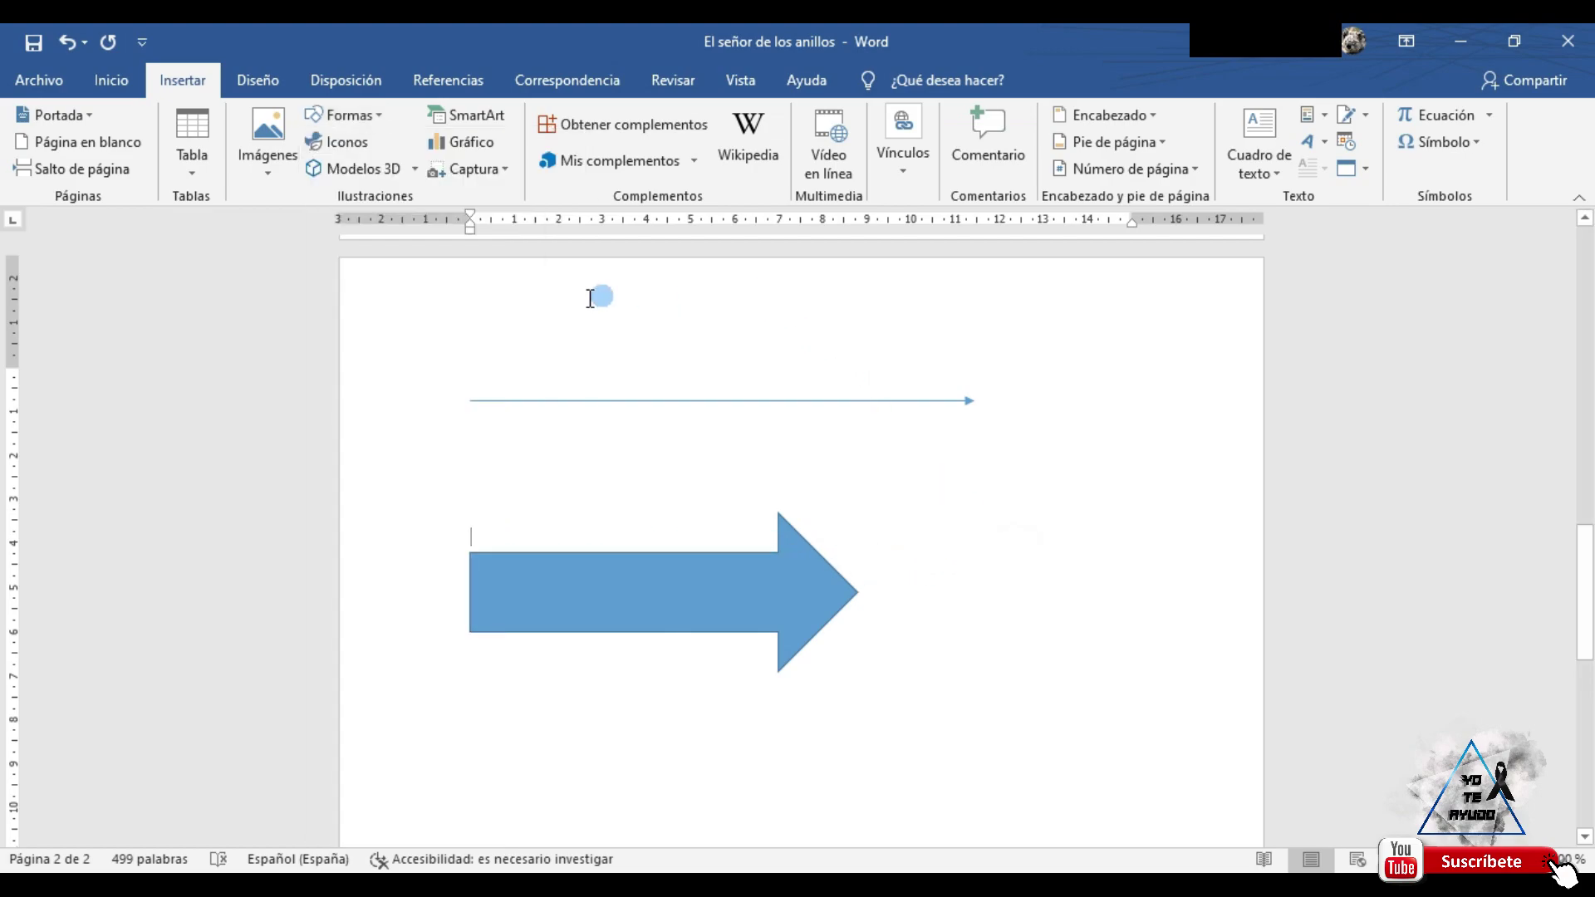
pyautogui.click(751, 600)
pyautogui.click(759, 400)
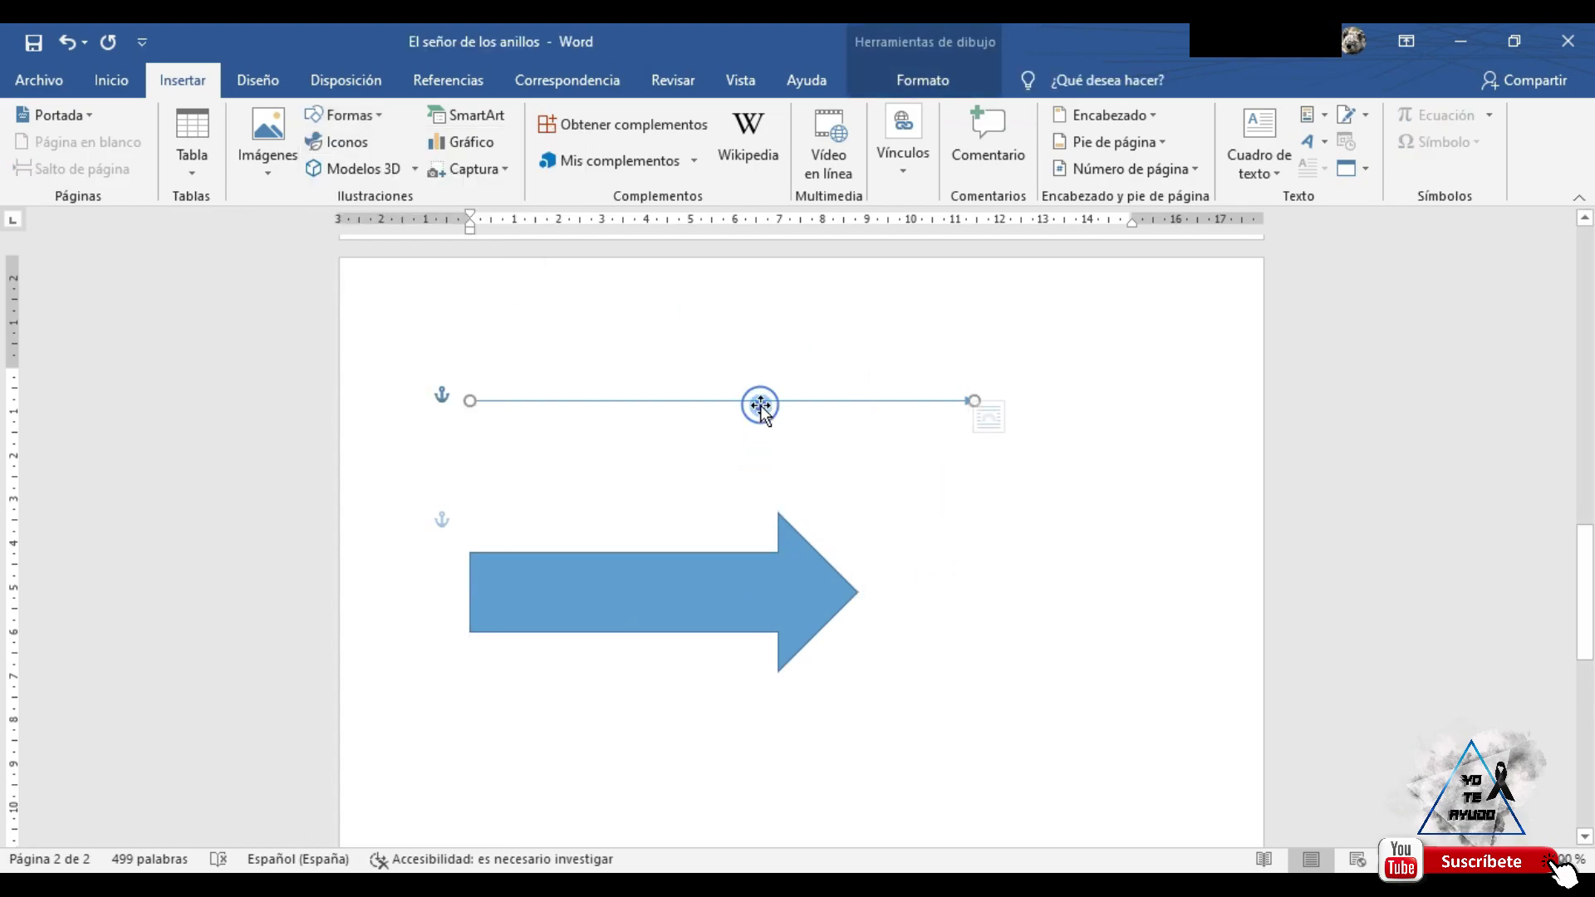
pyautogui.click(728, 581)
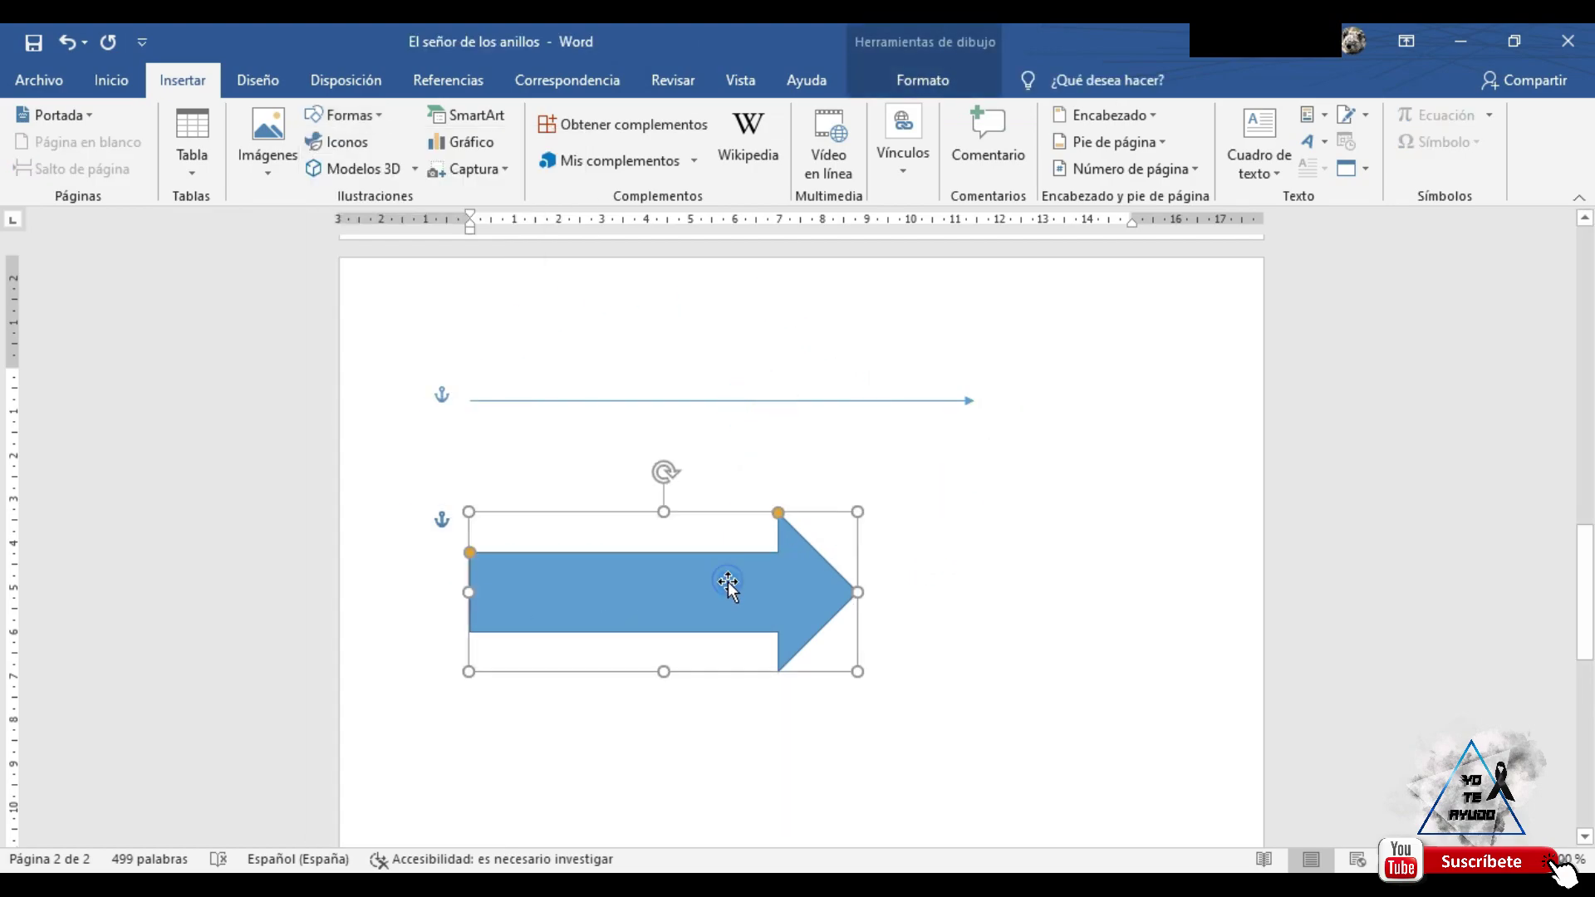
pyautogui.click(735, 400)
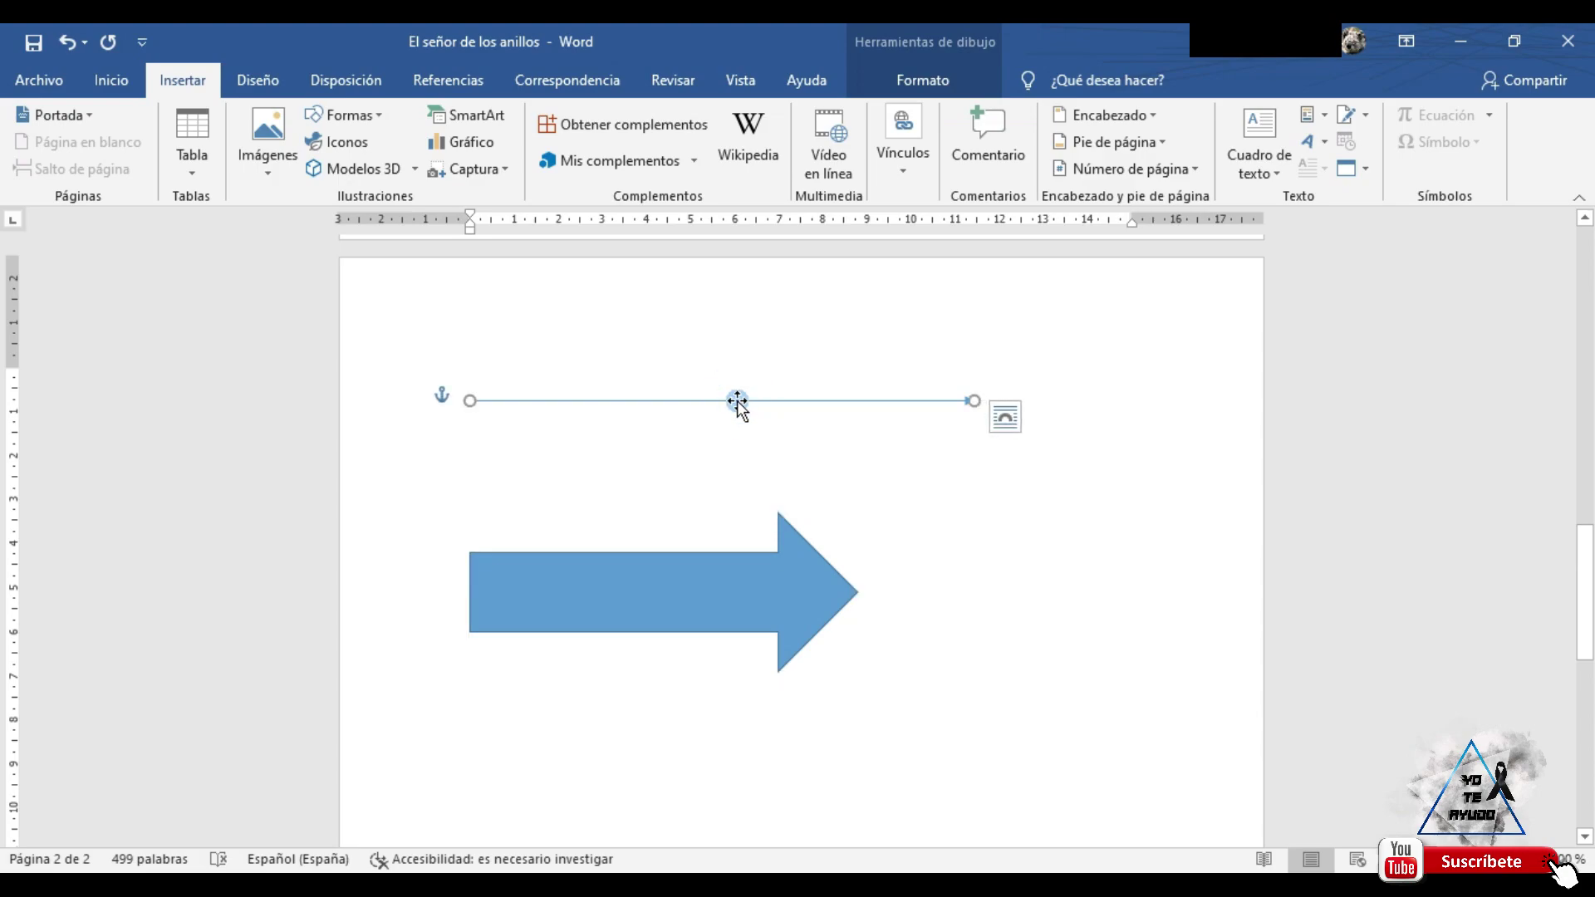
pyautogui.click(922, 80)
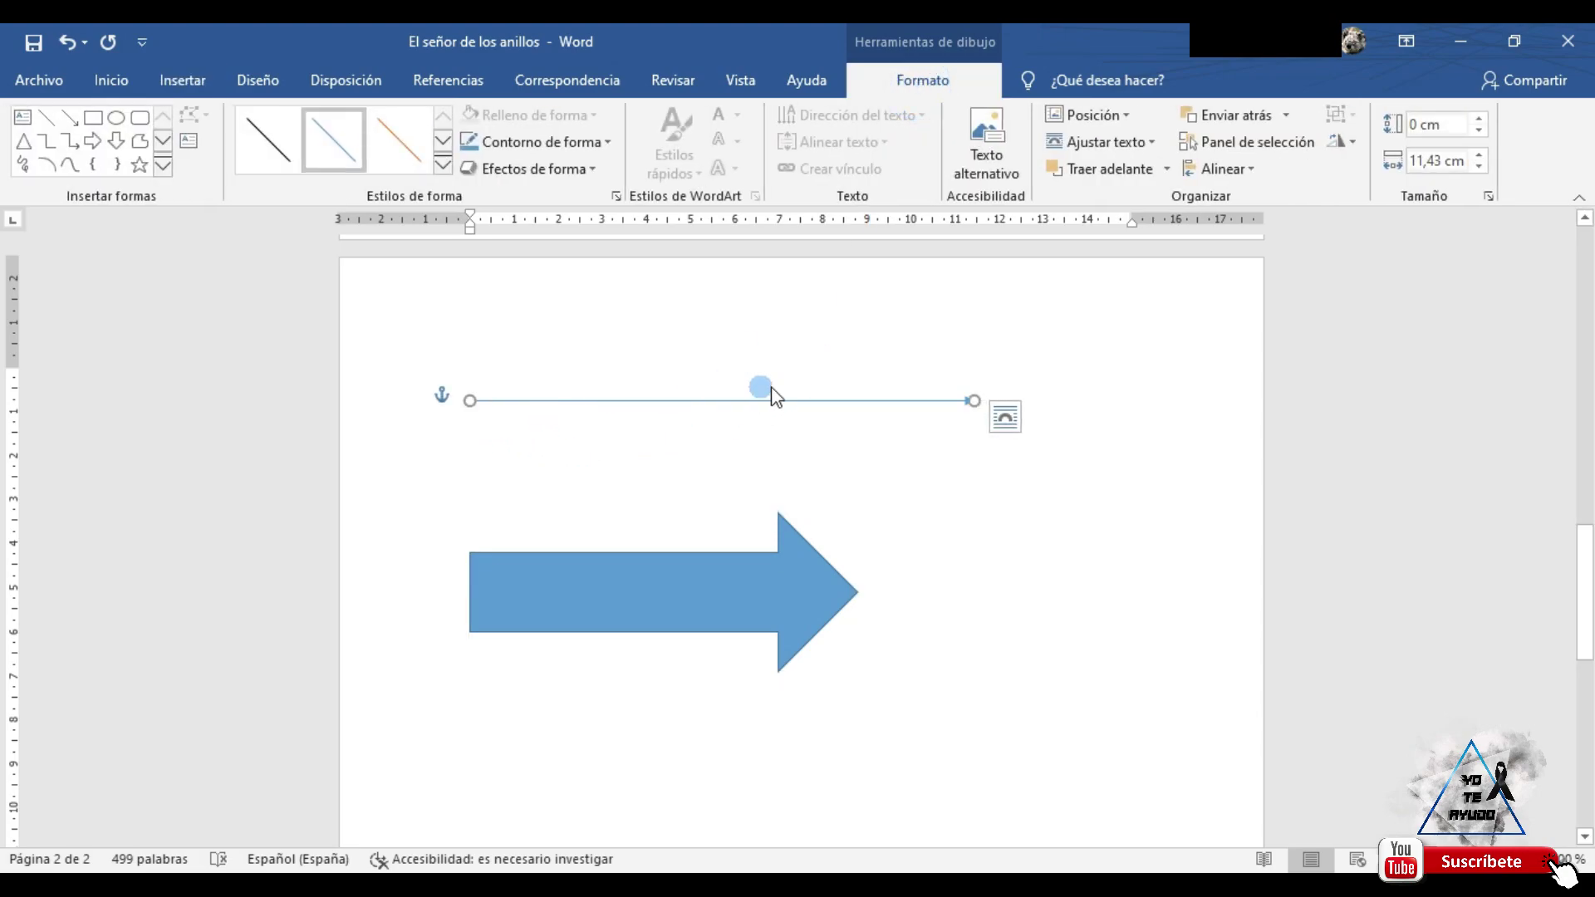
pyautogui.click(548, 143)
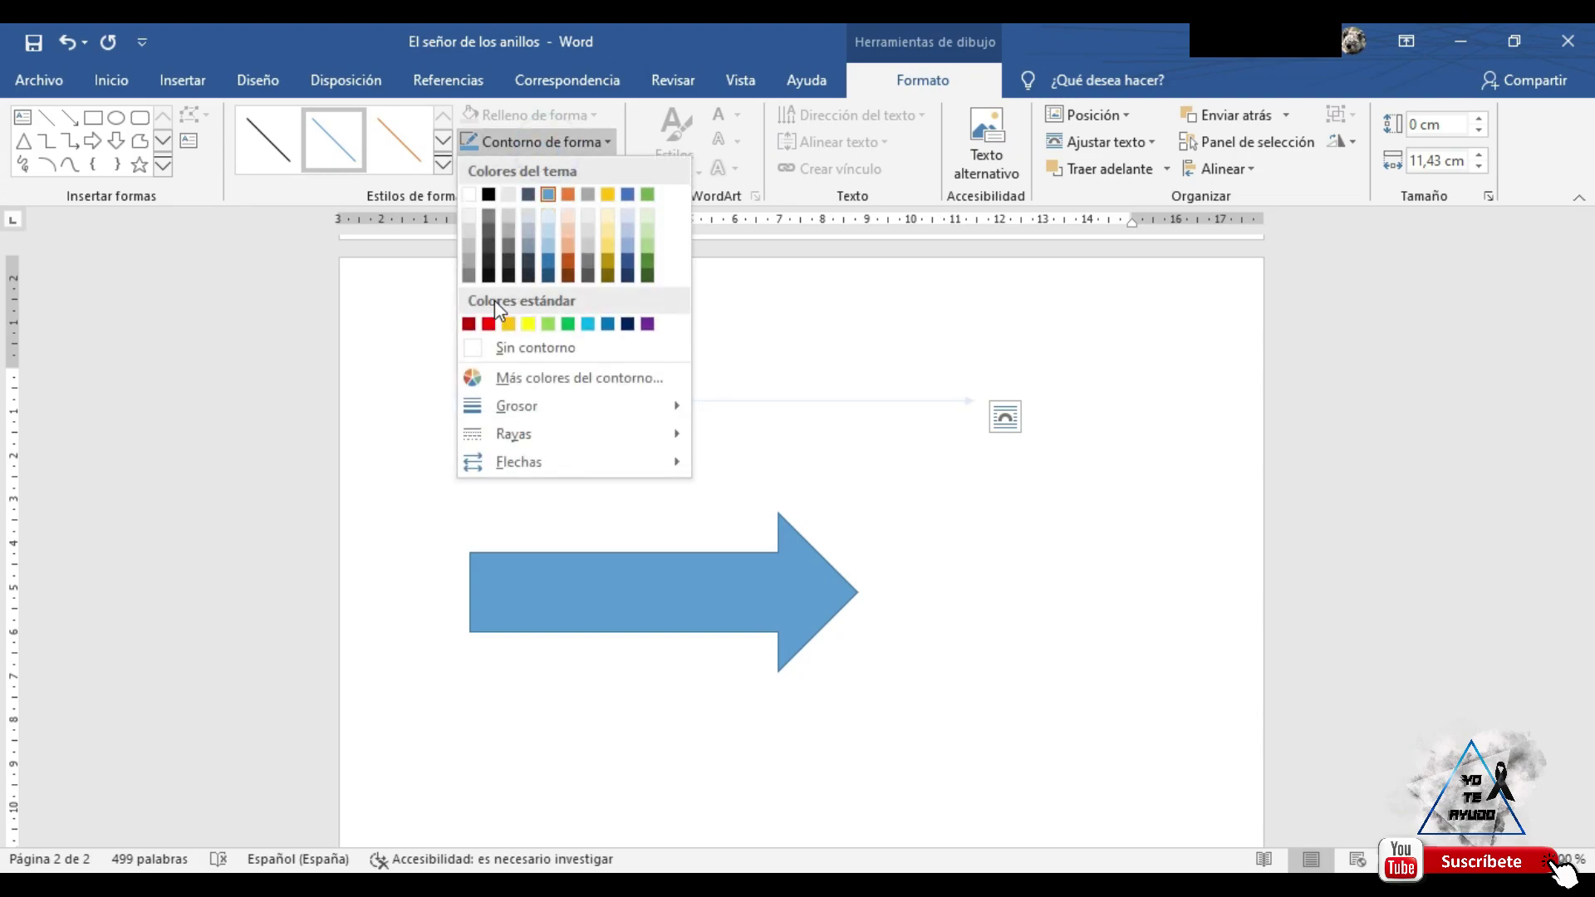
pyautogui.click(646, 275)
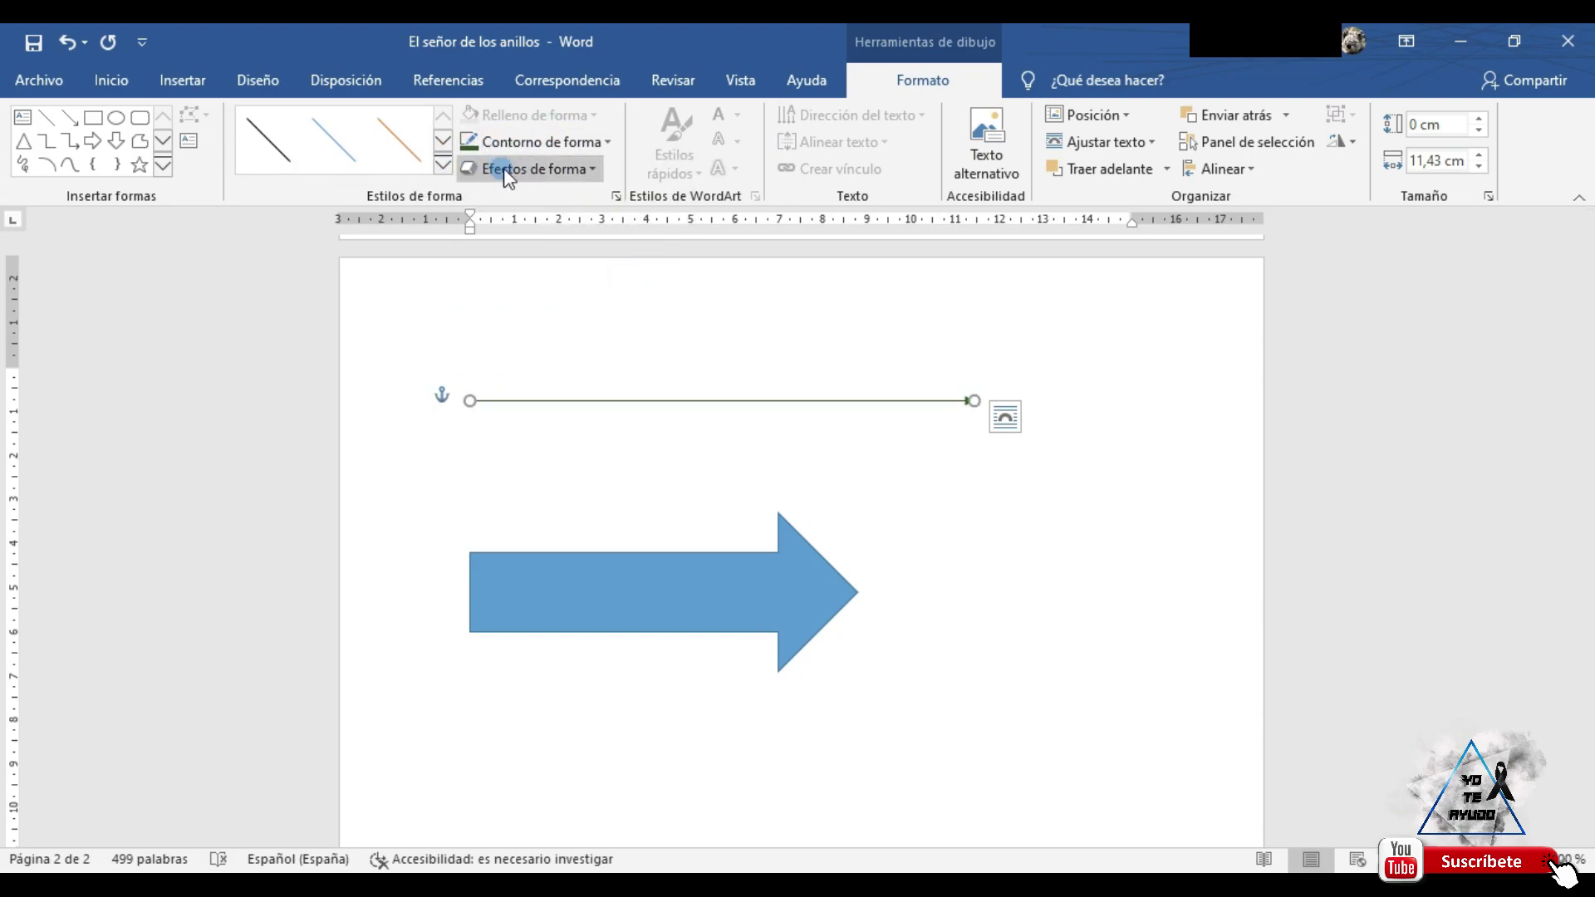
pyautogui.click(615, 197)
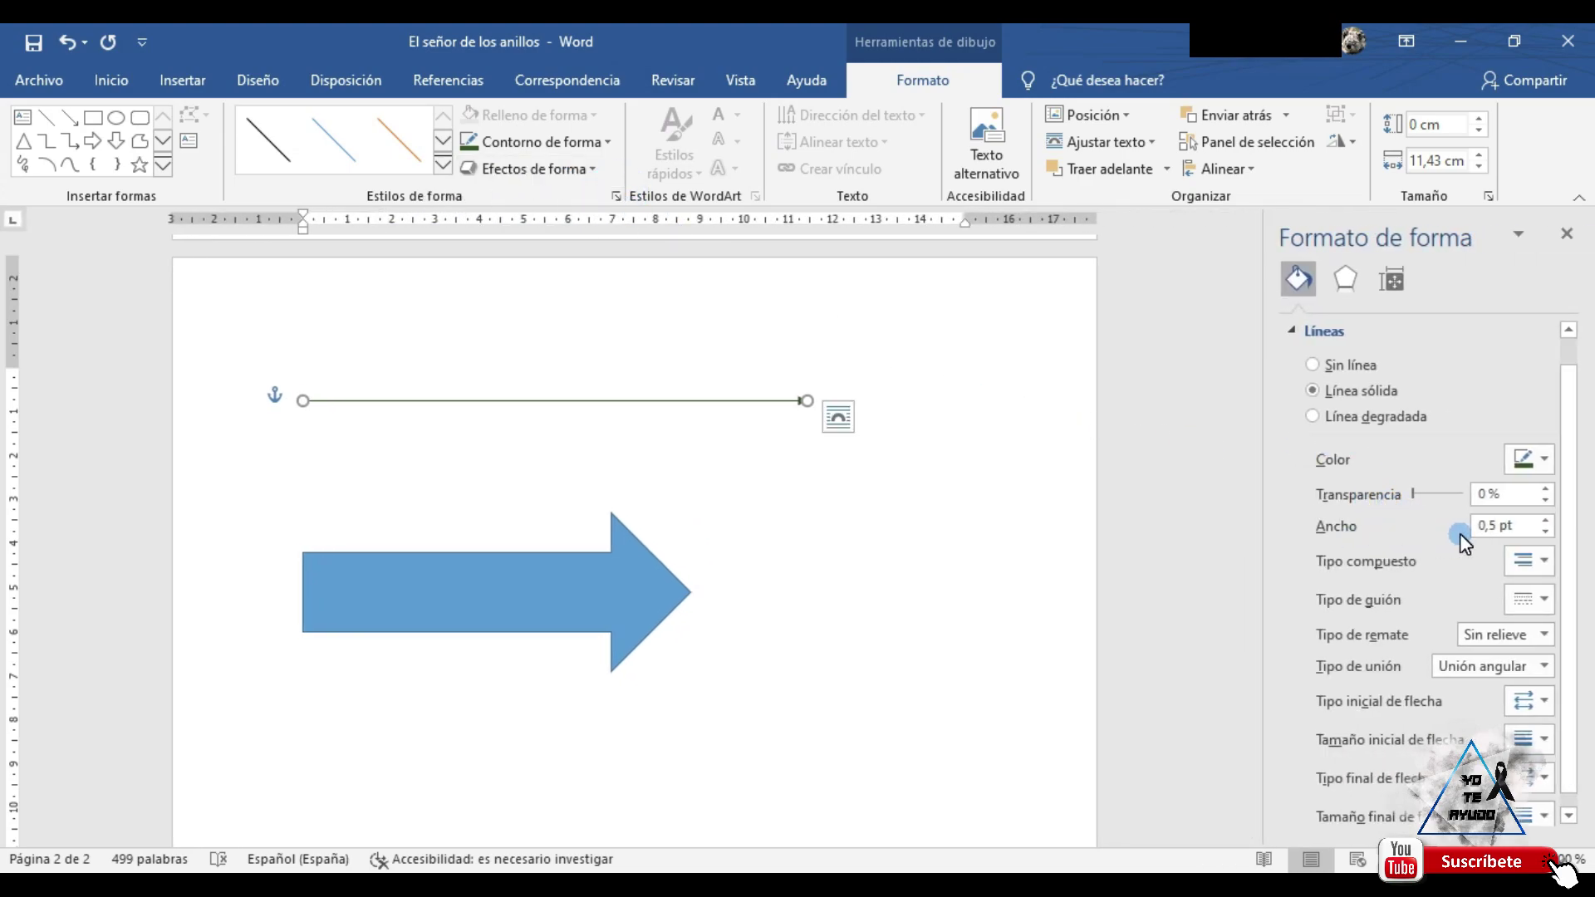
# - Make the green arrow line 2 pt wide with a dash-dot pattern, after trying round dots
pyautogui.click(1546, 520)
pyautogui.click(1546, 520)
pyautogui.click(1546, 520)
pyautogui.click(1546, 519)
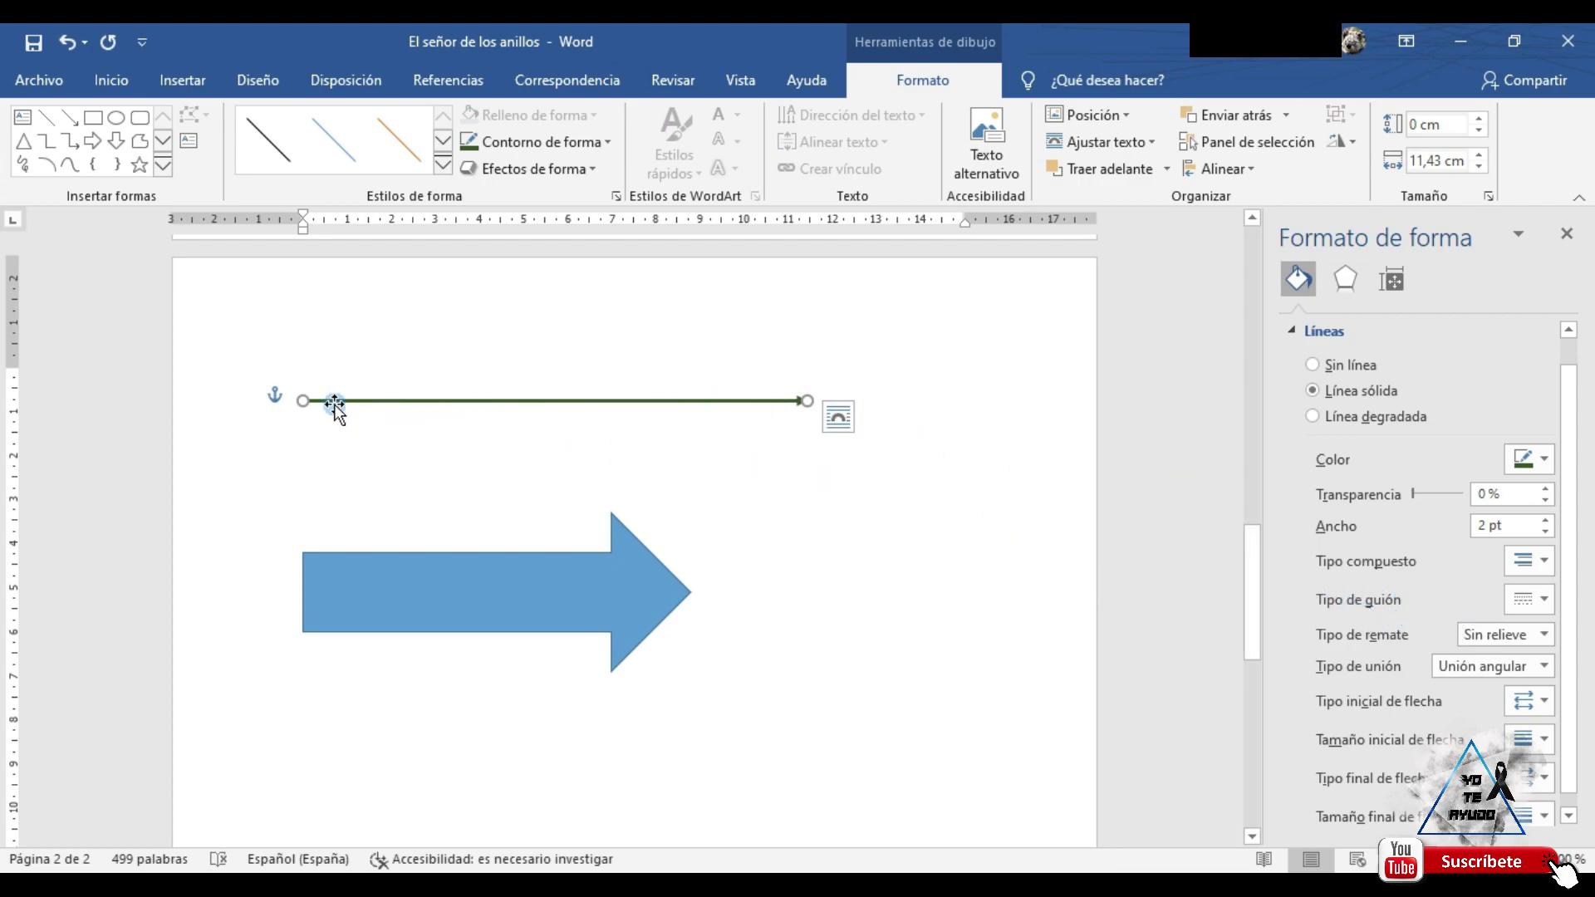
pyautogui.click(1541, 602)
pyautogui.click(1527, 662)
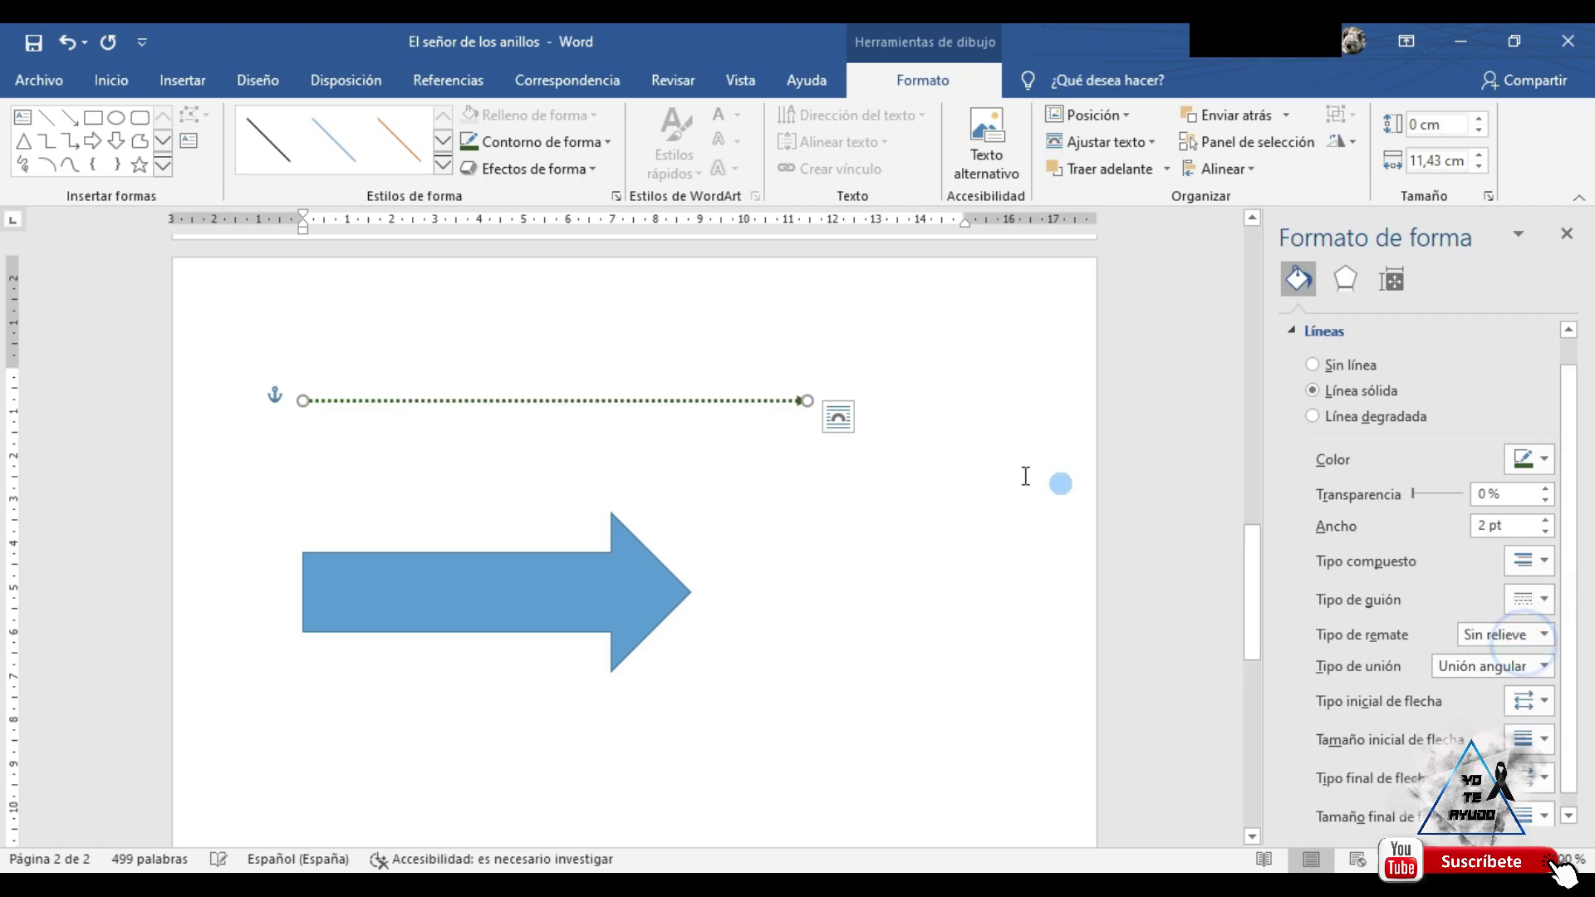
pyautogui.click(1539, 600)
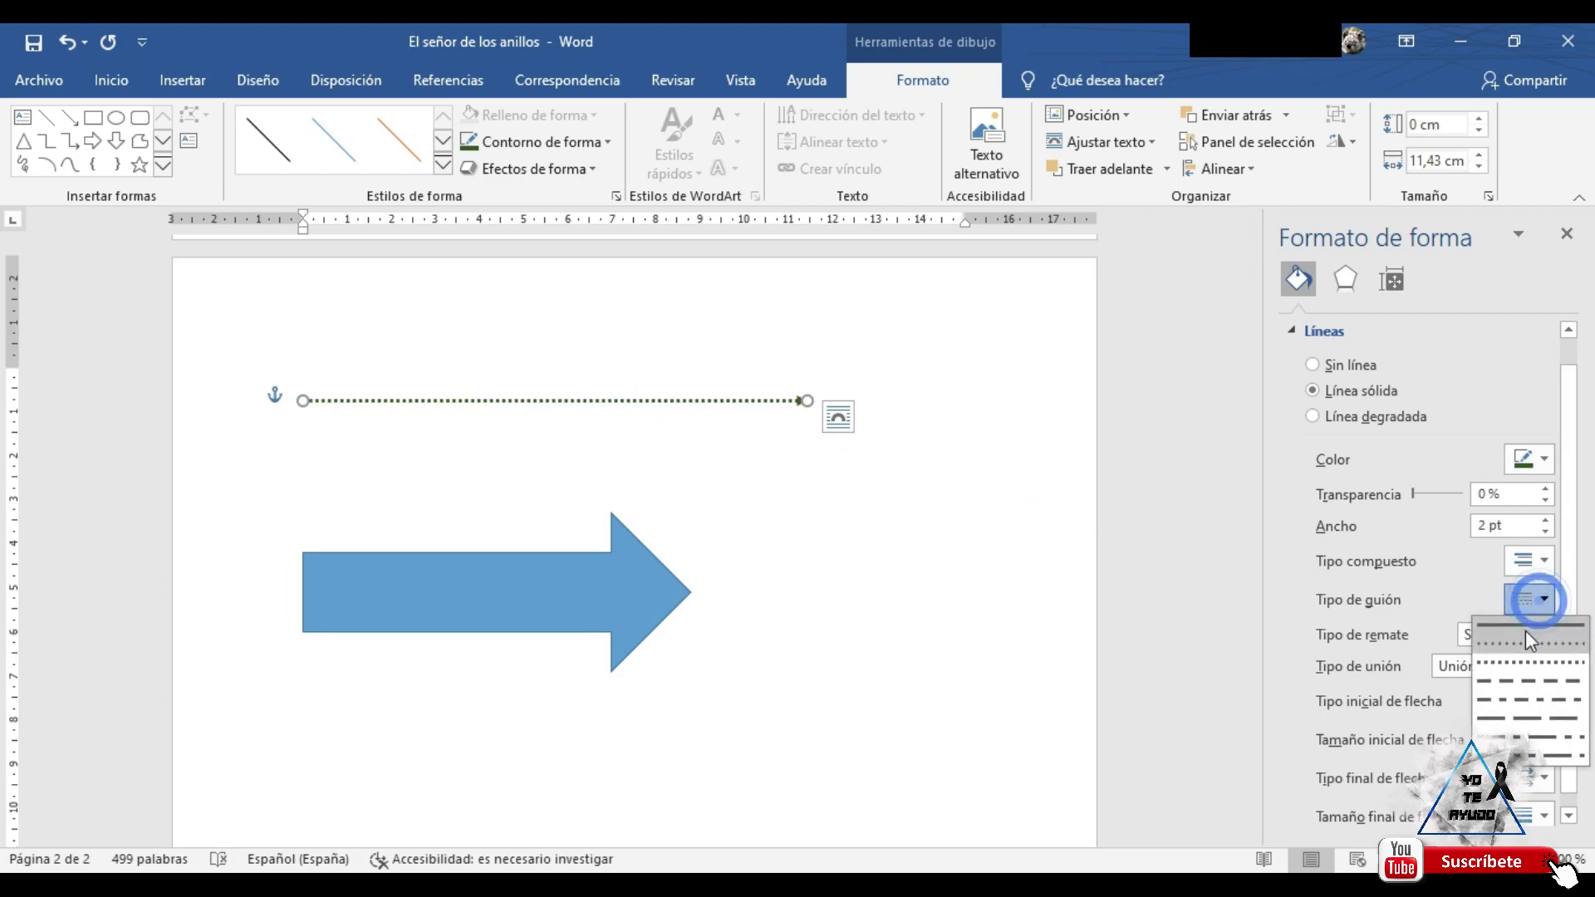
pyautogui.click(1528, 700)
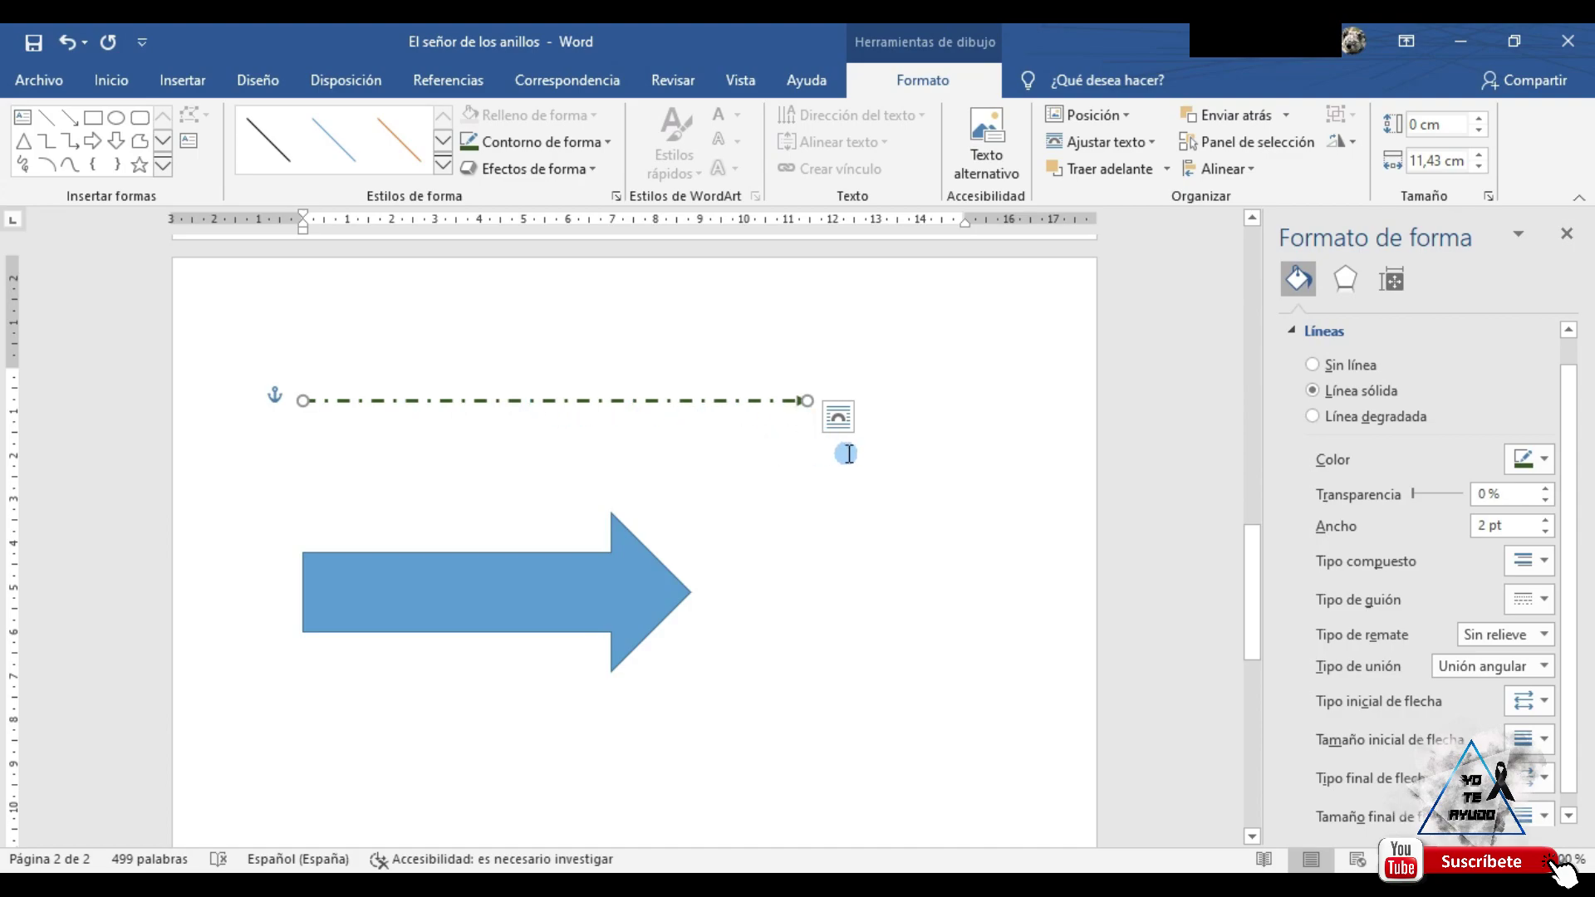
# - Fill the block arrow with orange and give it a black outline
pyautogui.click(532, 598)
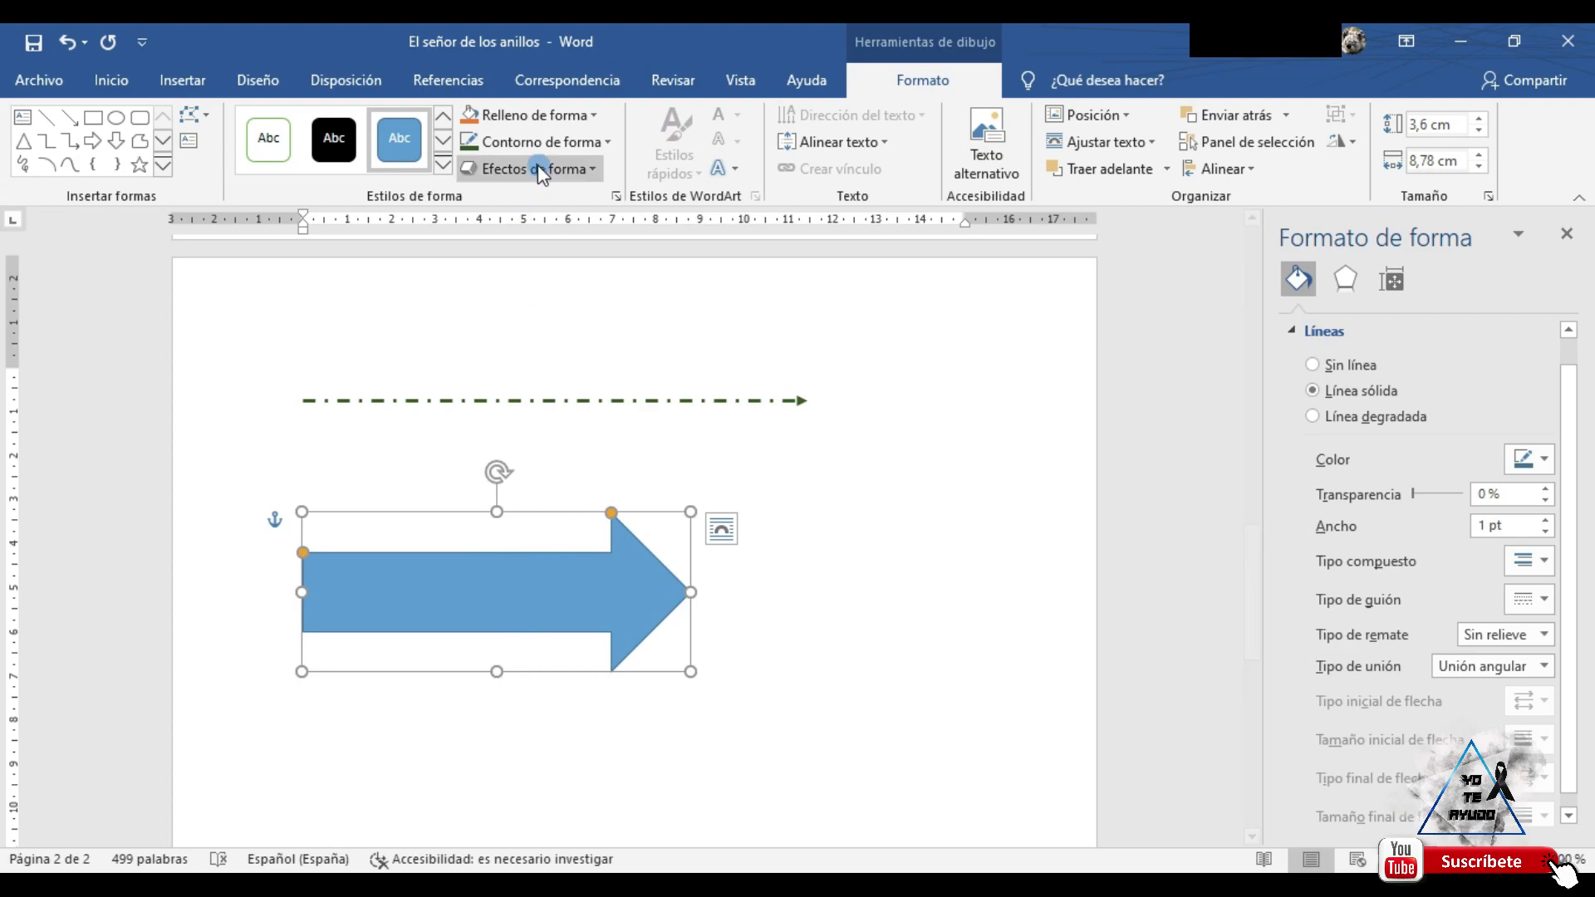
pyautogui.click(525, 116)
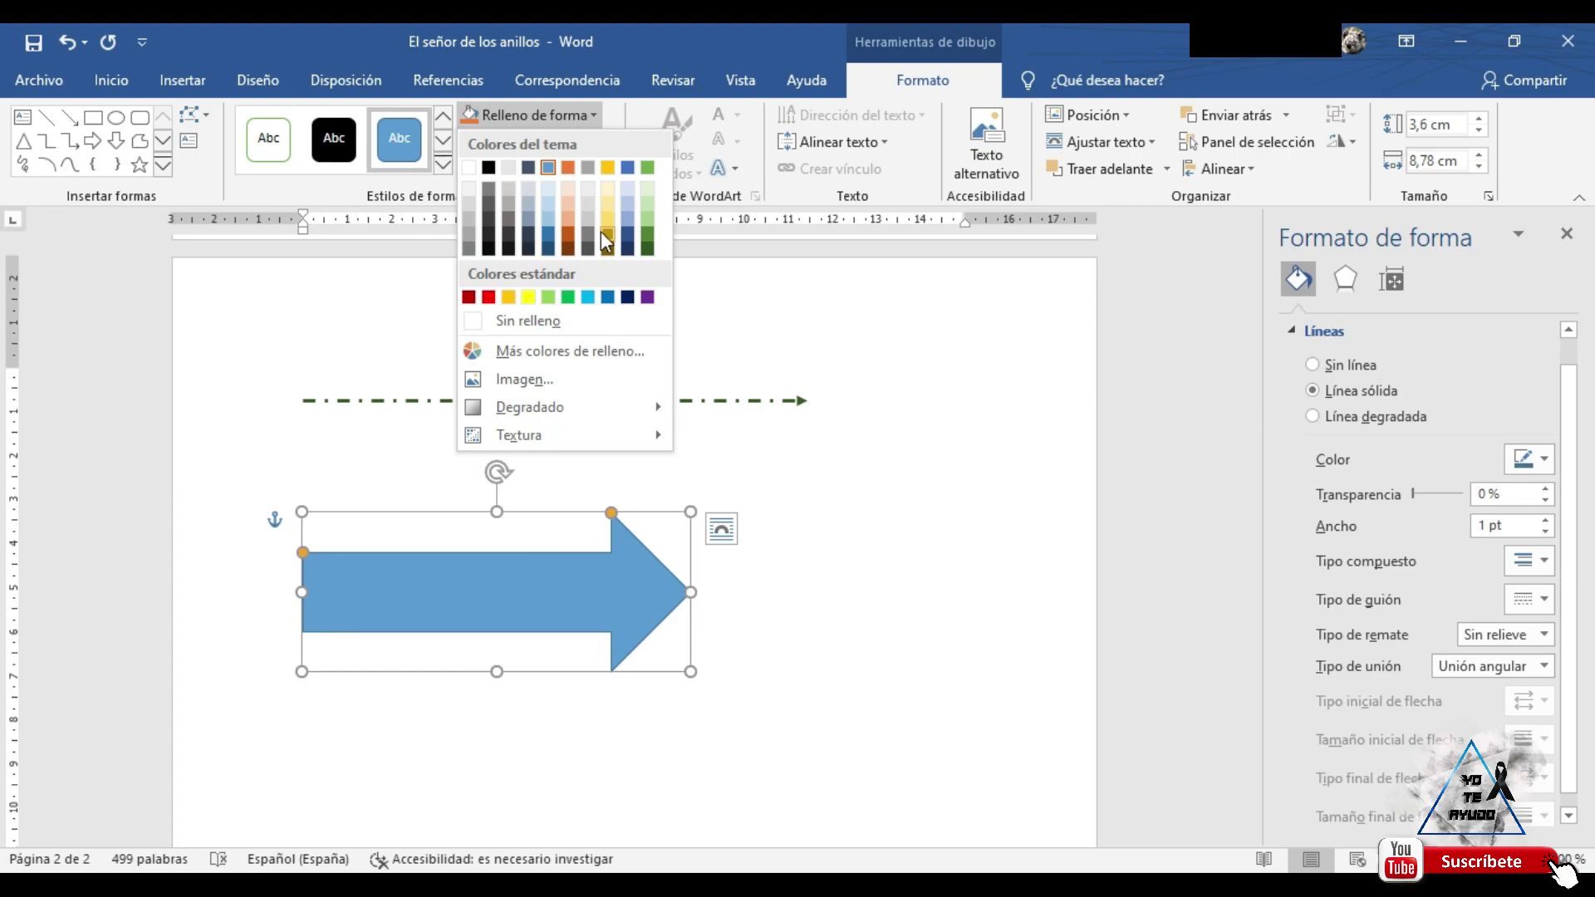
pyautogui.click(569, 231)
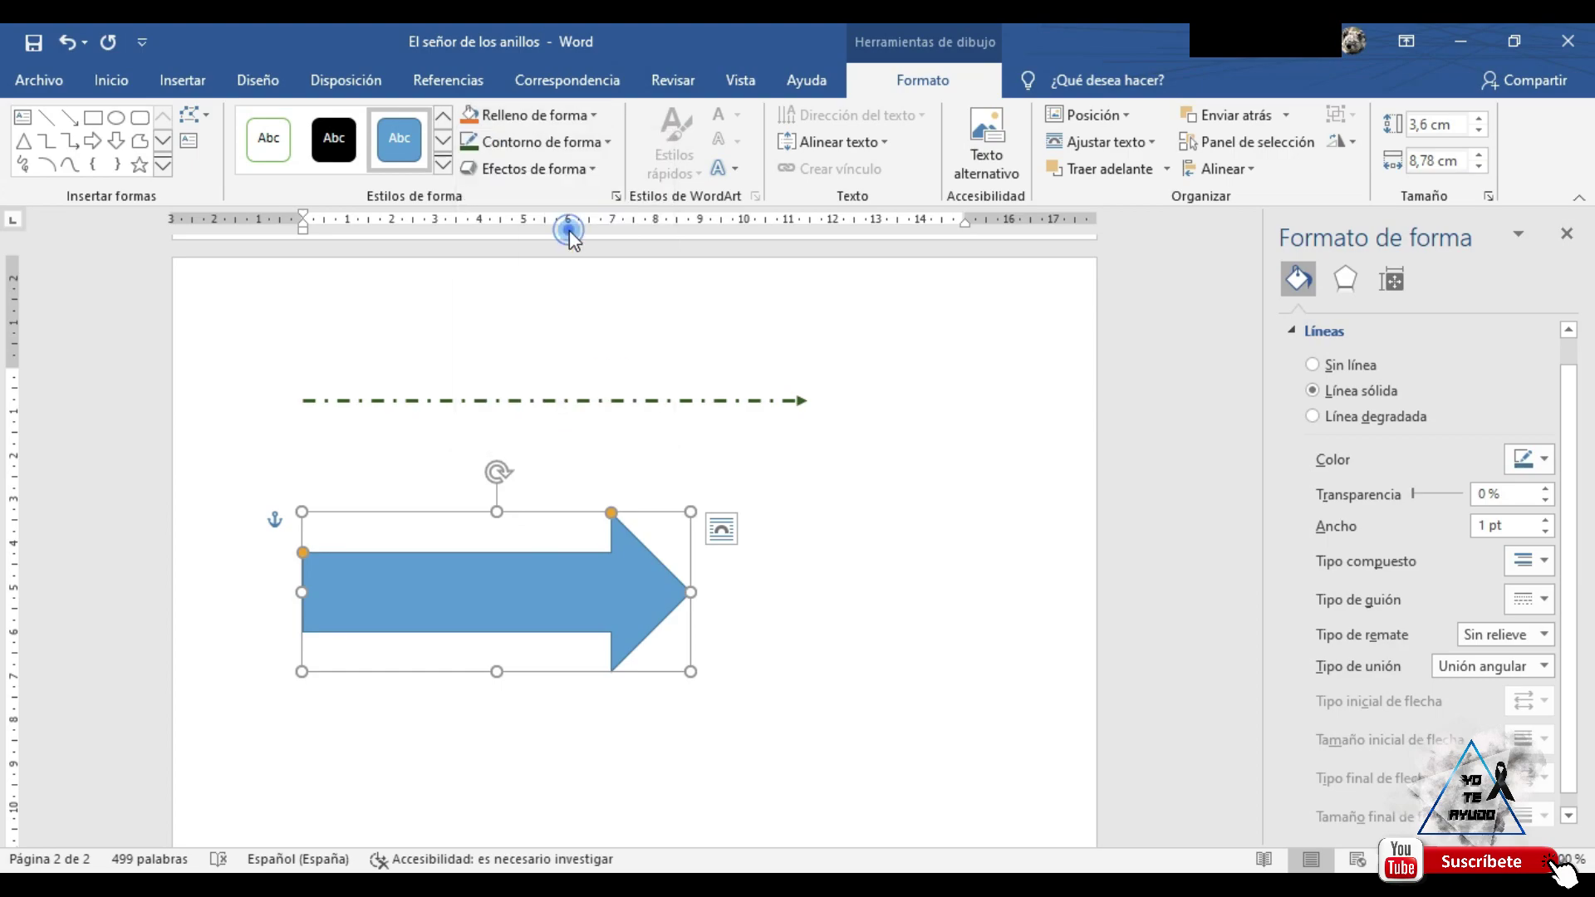
pyautogui.click(506, 142)
pyautogui.click(490, 194)
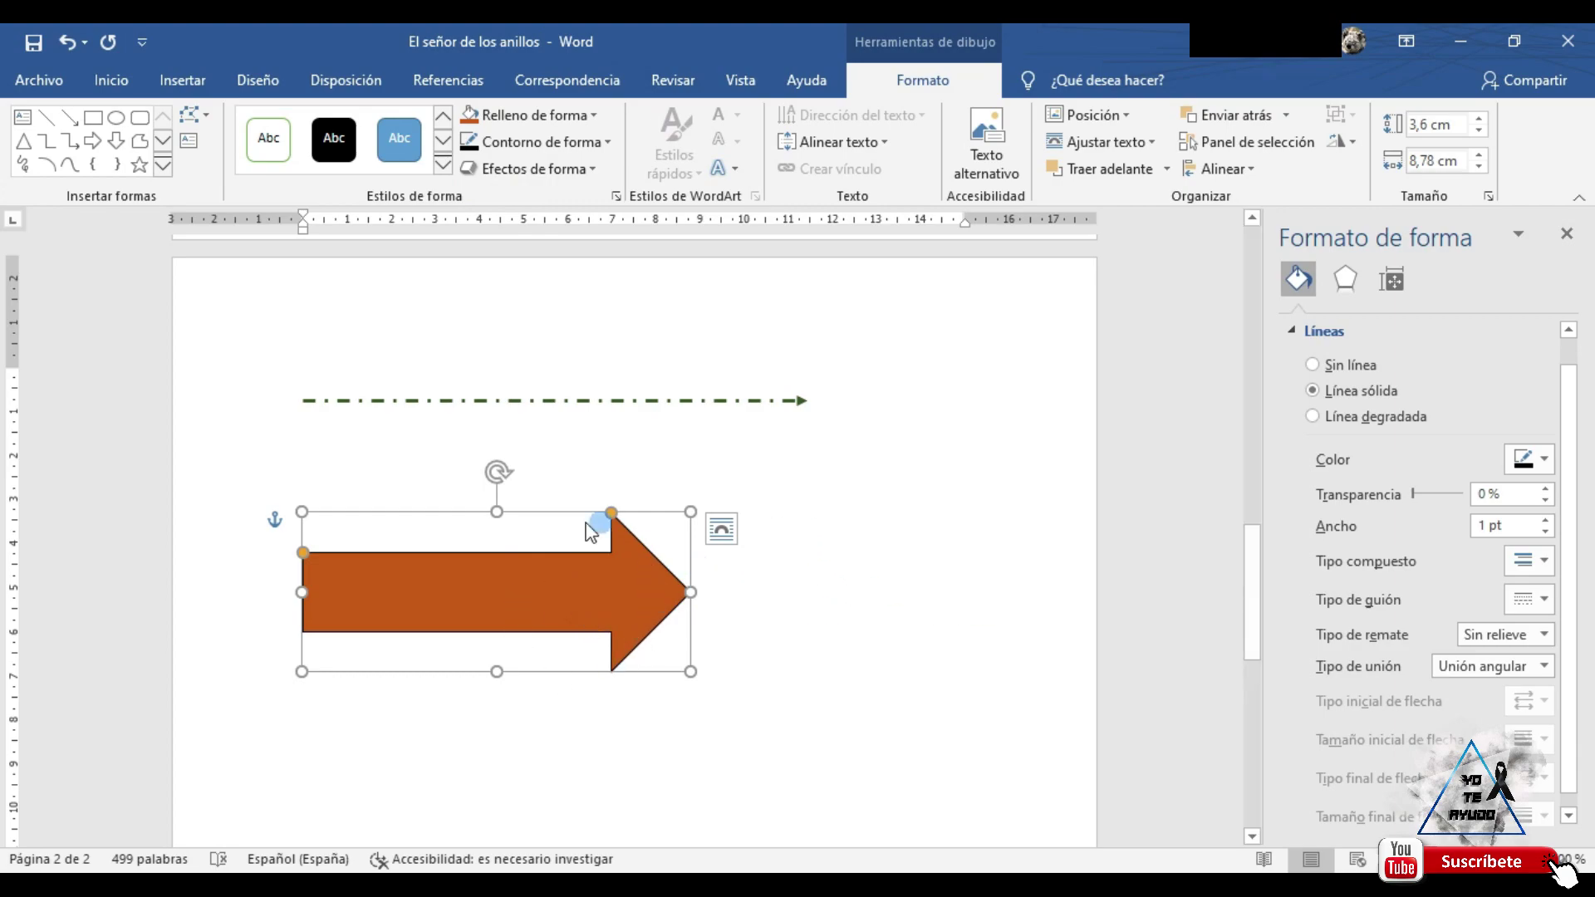
# - Adjust the arrow's outline in the Formato de forma pane, keeping it thin and black
pyautogui.click(1352, 391)
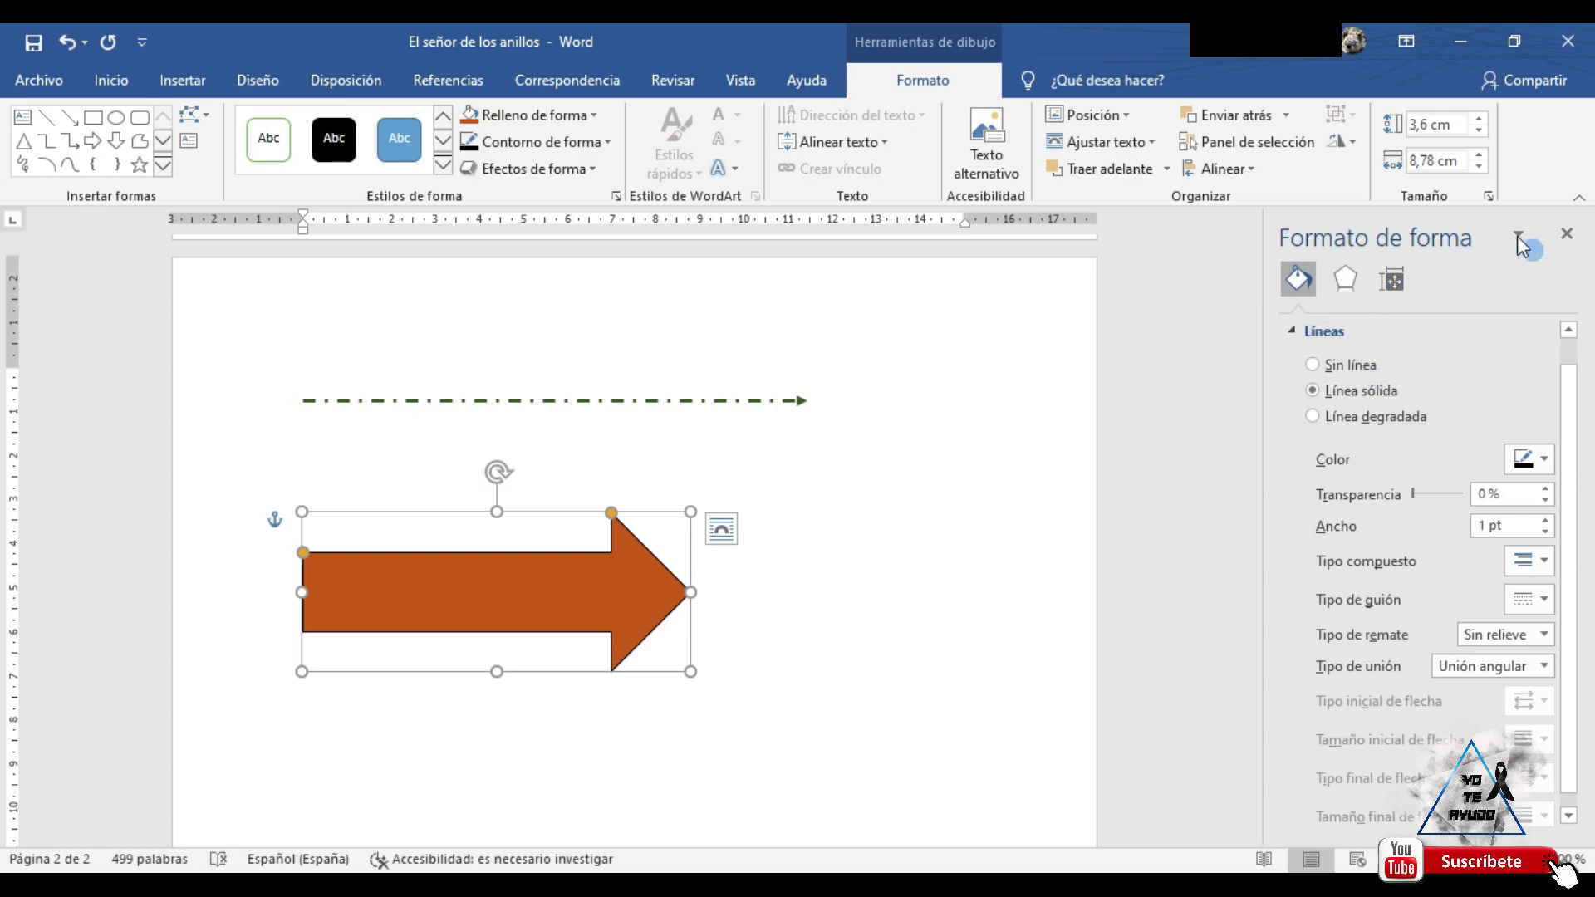
pyautogui.click(450, 733)
pyautogui.click(381, 566)
pyautogui.click(570, 579)
pyautogui.click(1550, 464)
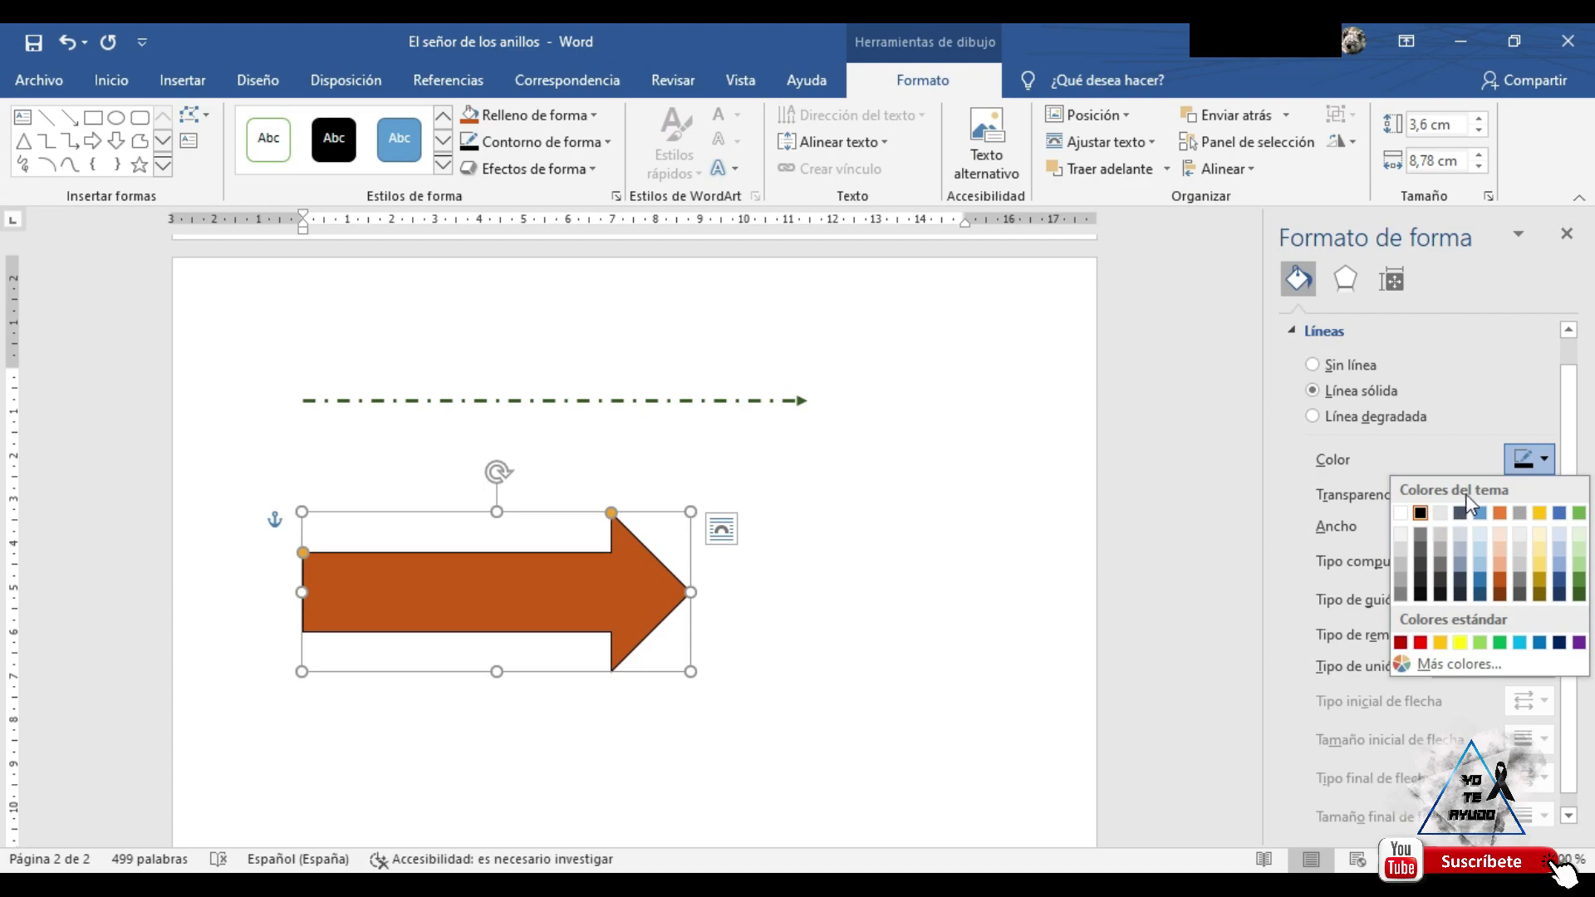
pyautogui.click(1523, 462)
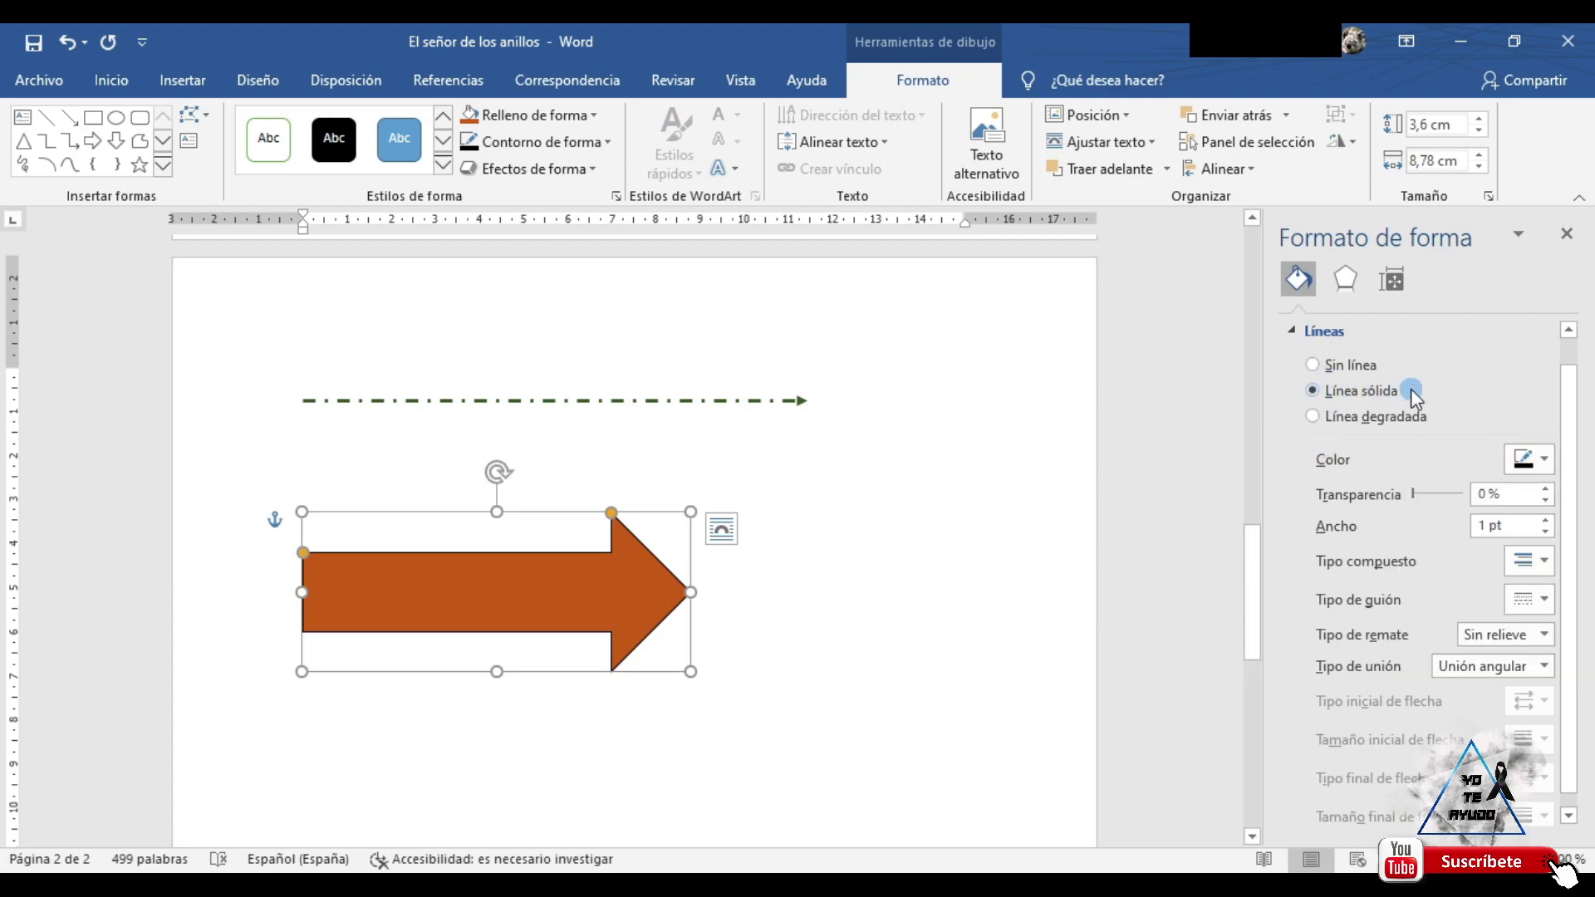
pyautogui.click(1354, 390)
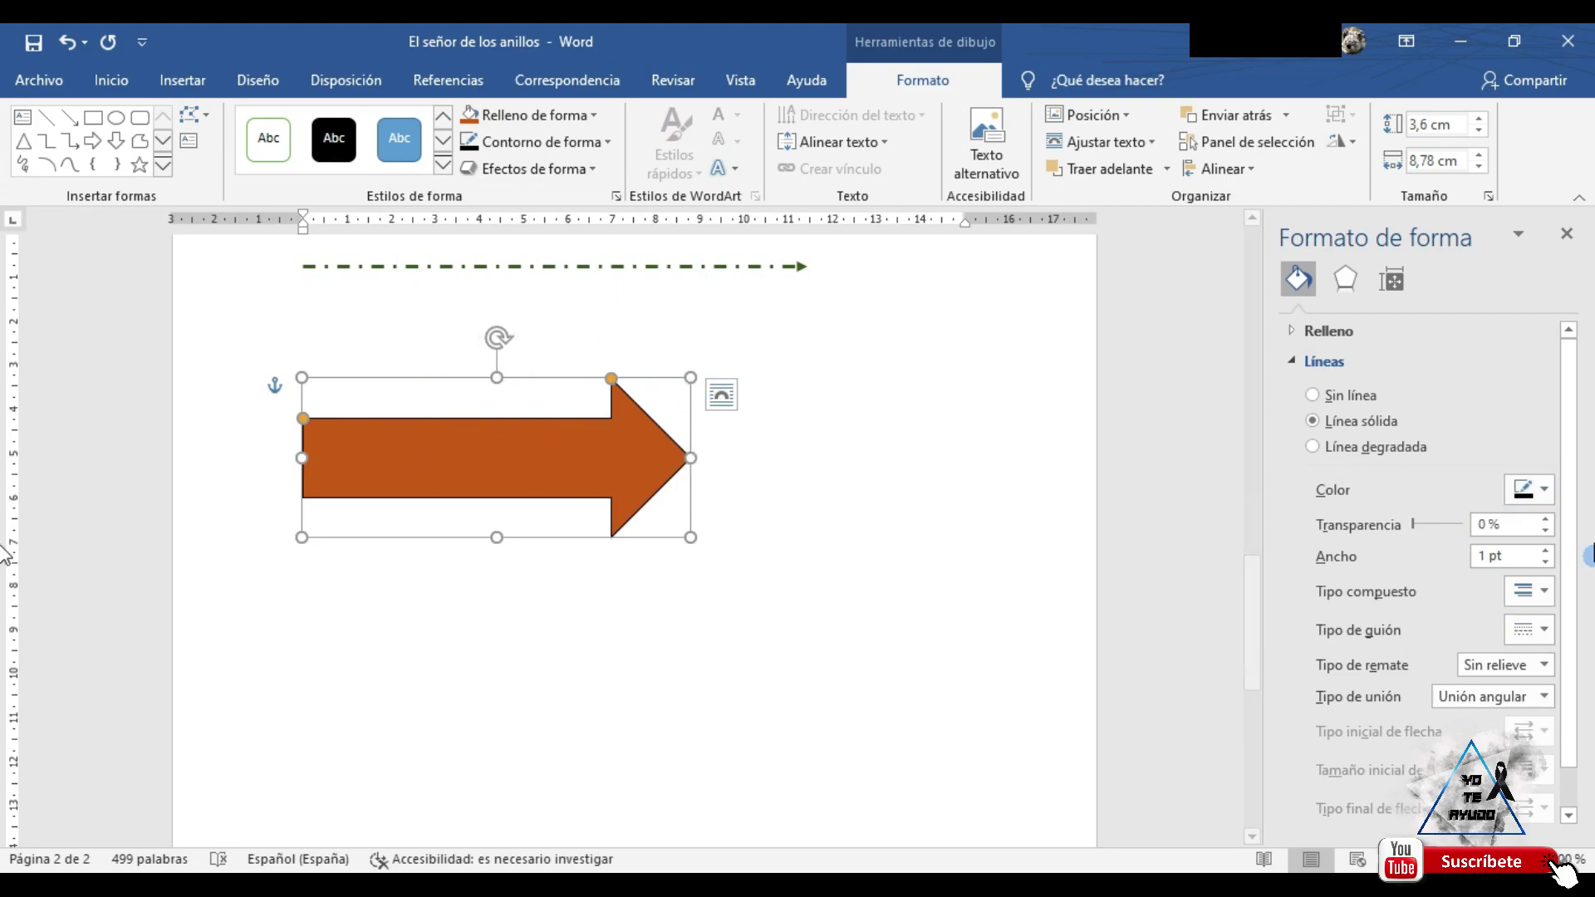
# - Review the arrow's fill settings in the pane, then deselect the arrow
pyautogui.click(1290, 331)
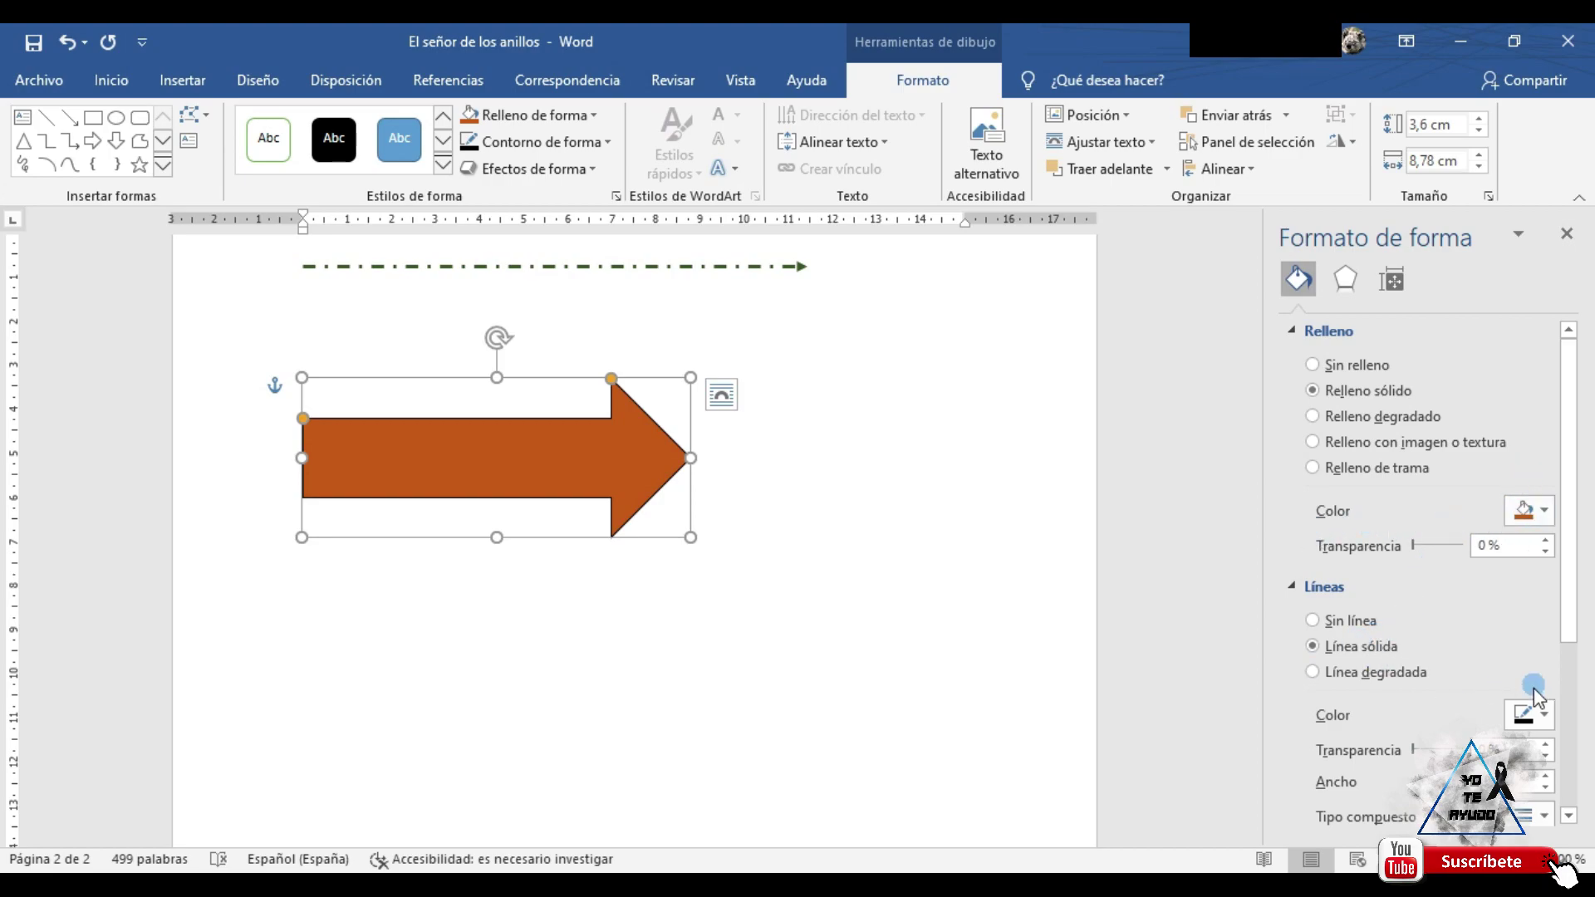
pyautogui.scroll(-3, 1522, 485)
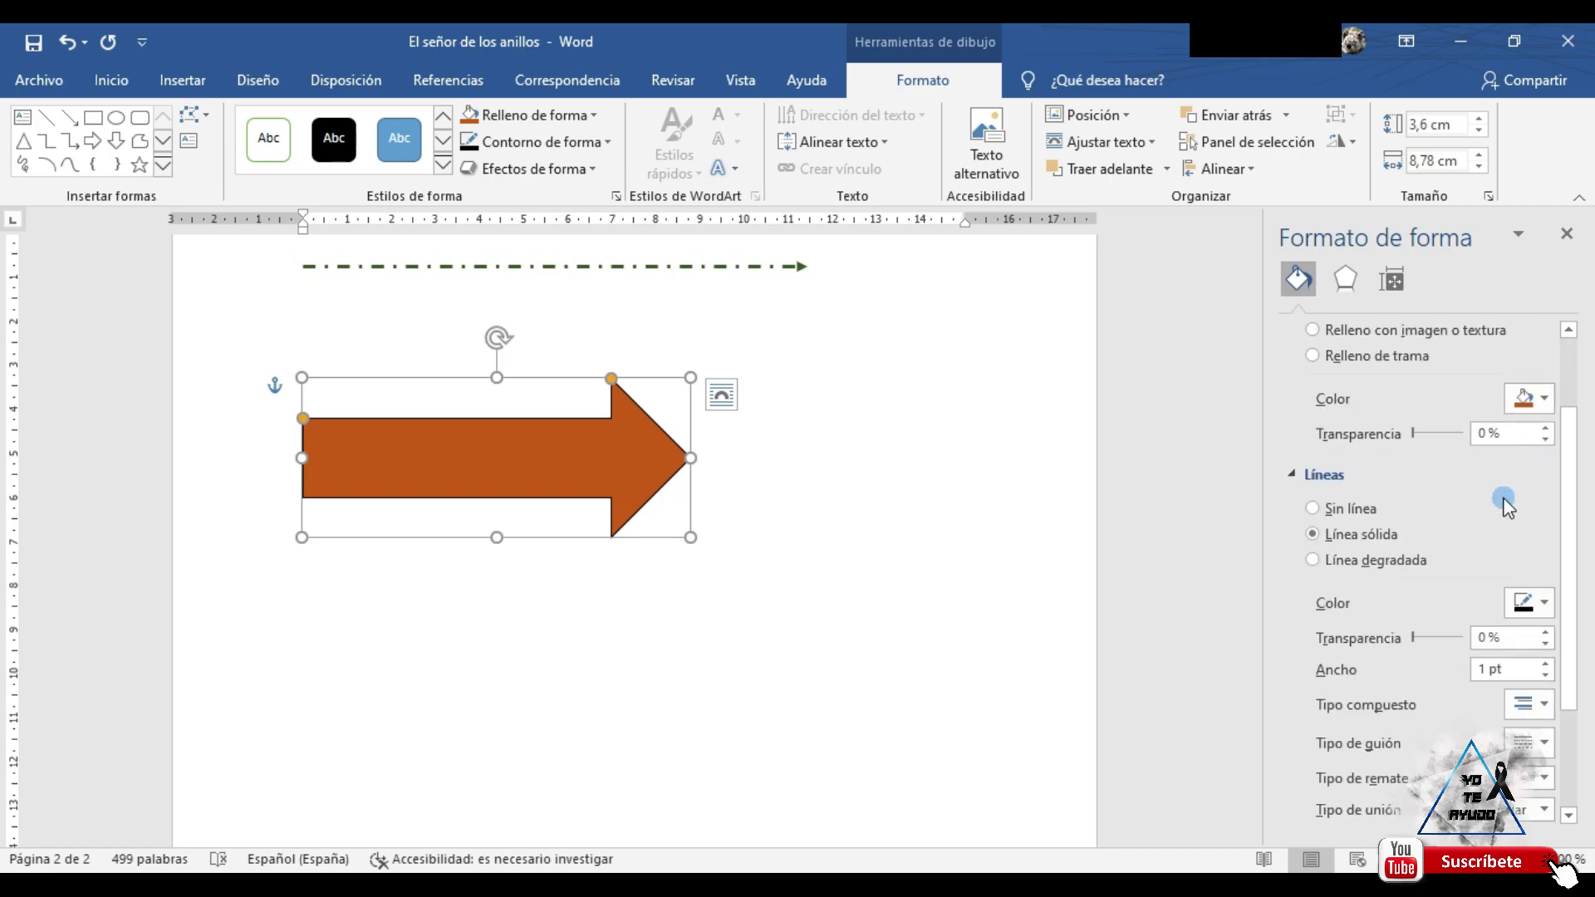
pyautogui.scroll(-2, 1505, 504)
pyautogui.scroll(-3, 1498, 509)
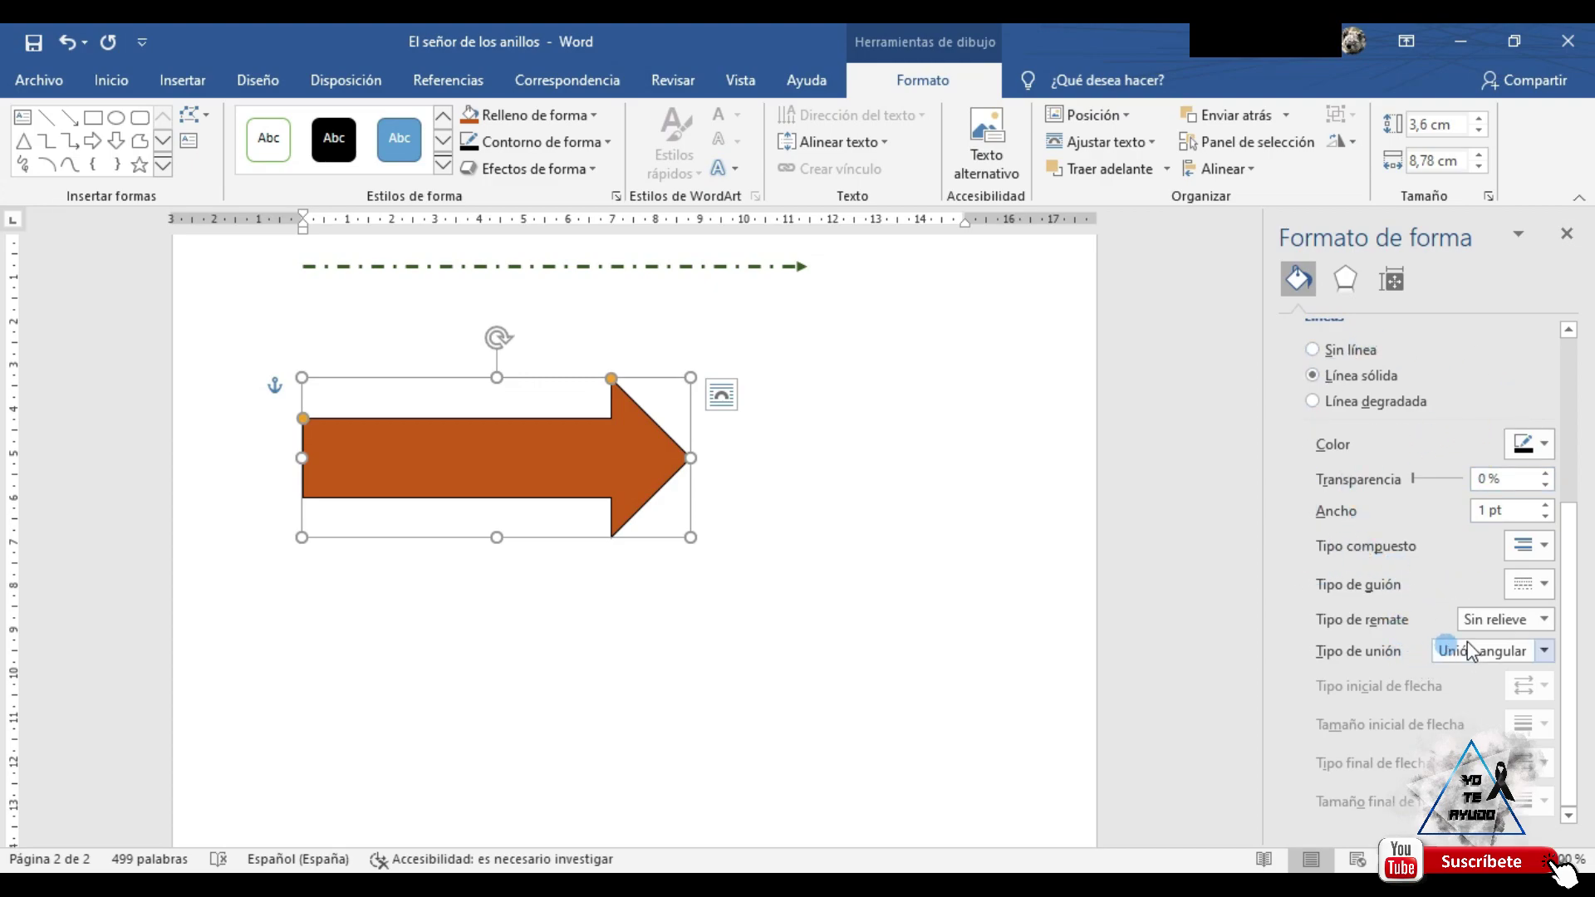
pyautogui.click(944, 690)
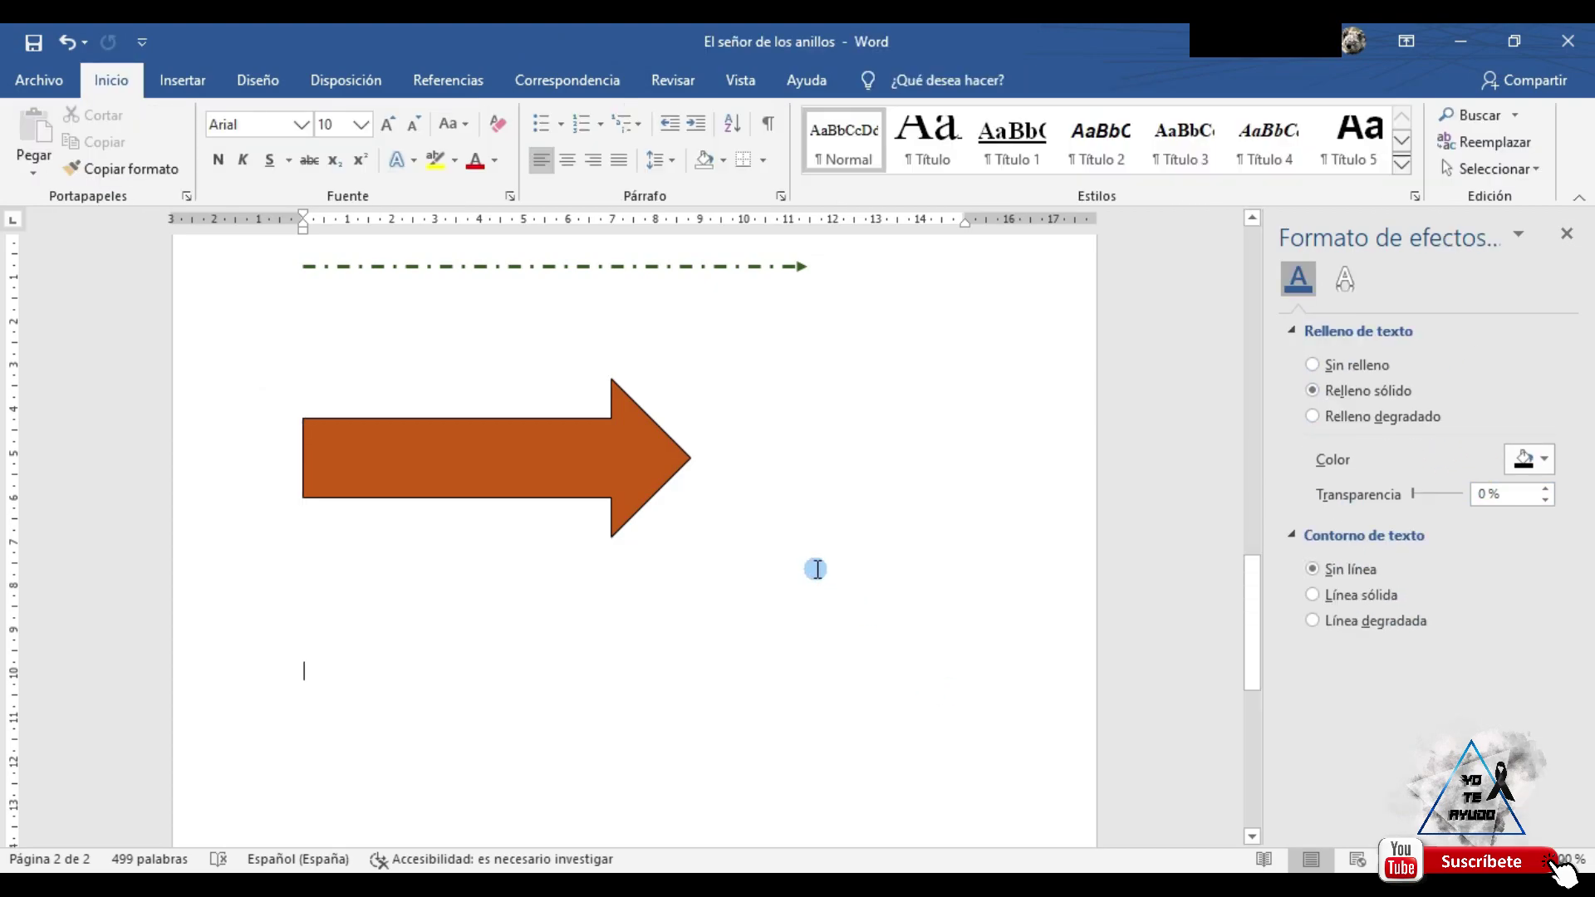
# - Shorten the dashed green line by pulling its right end leftward
pyautogui.click(532, 470)
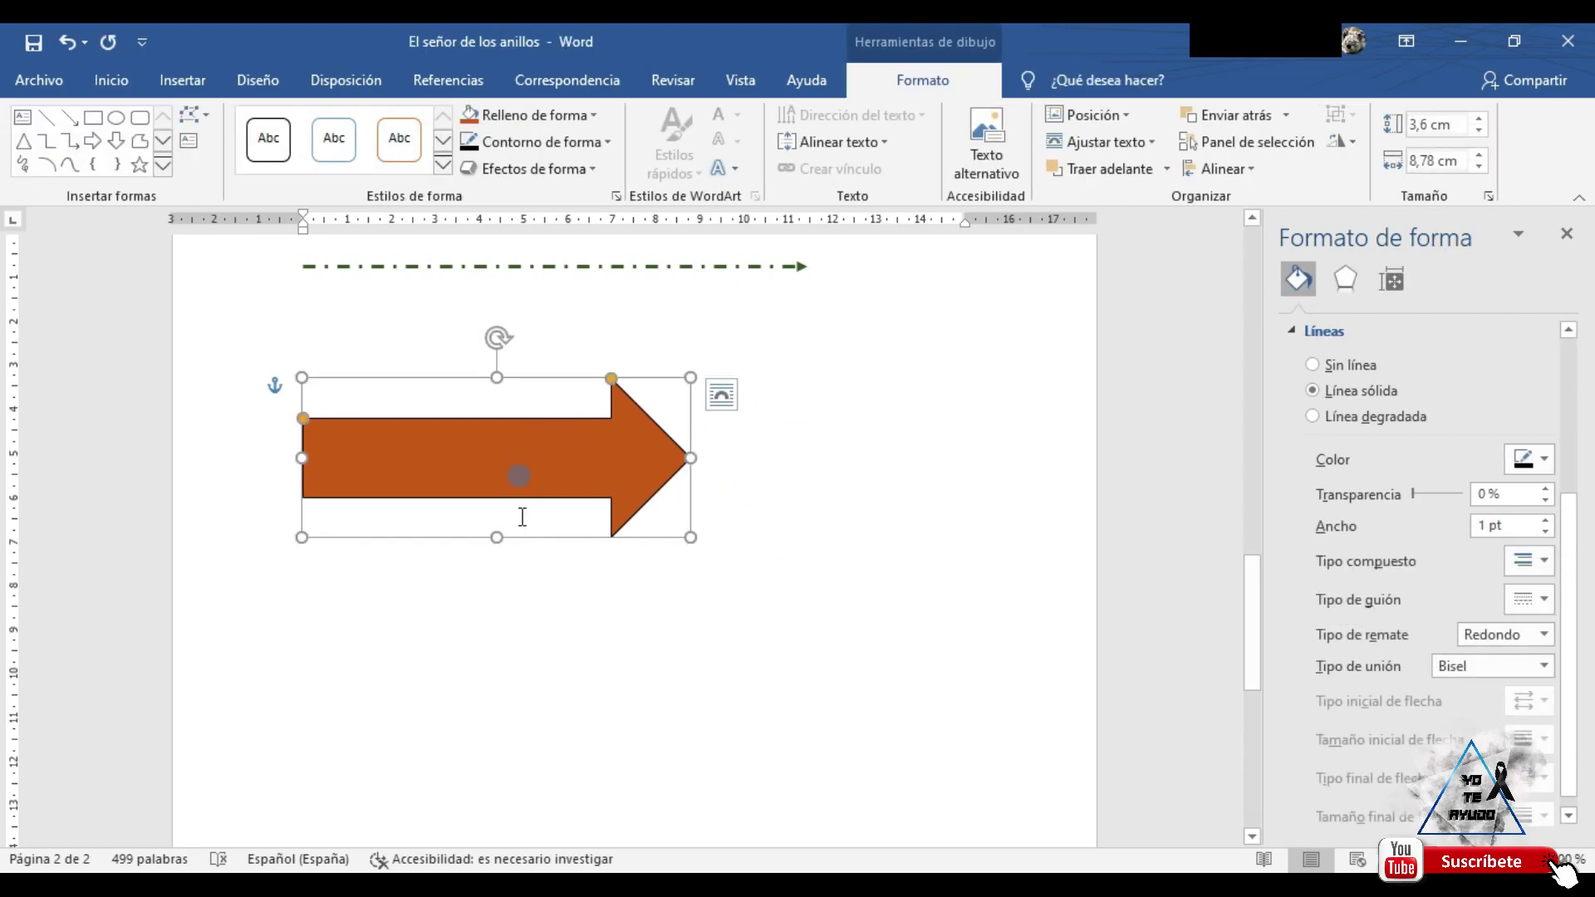
pyautogui.scroll(1, 581, 452)
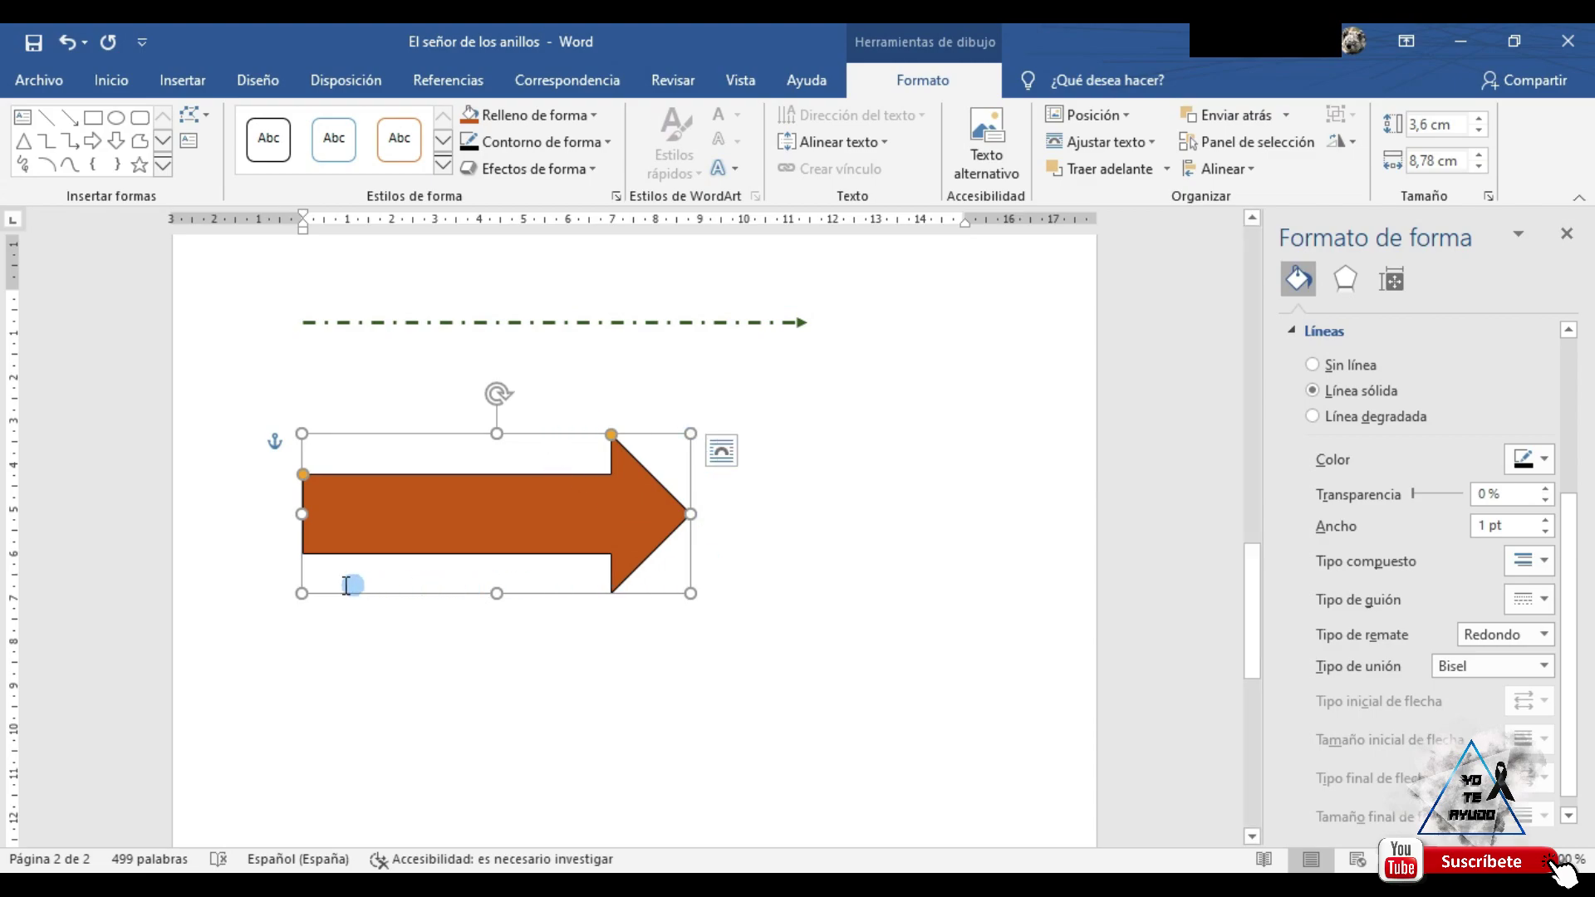
pyautogui.click(693, 319)
pyautogui.scroll(1, 748, 333)
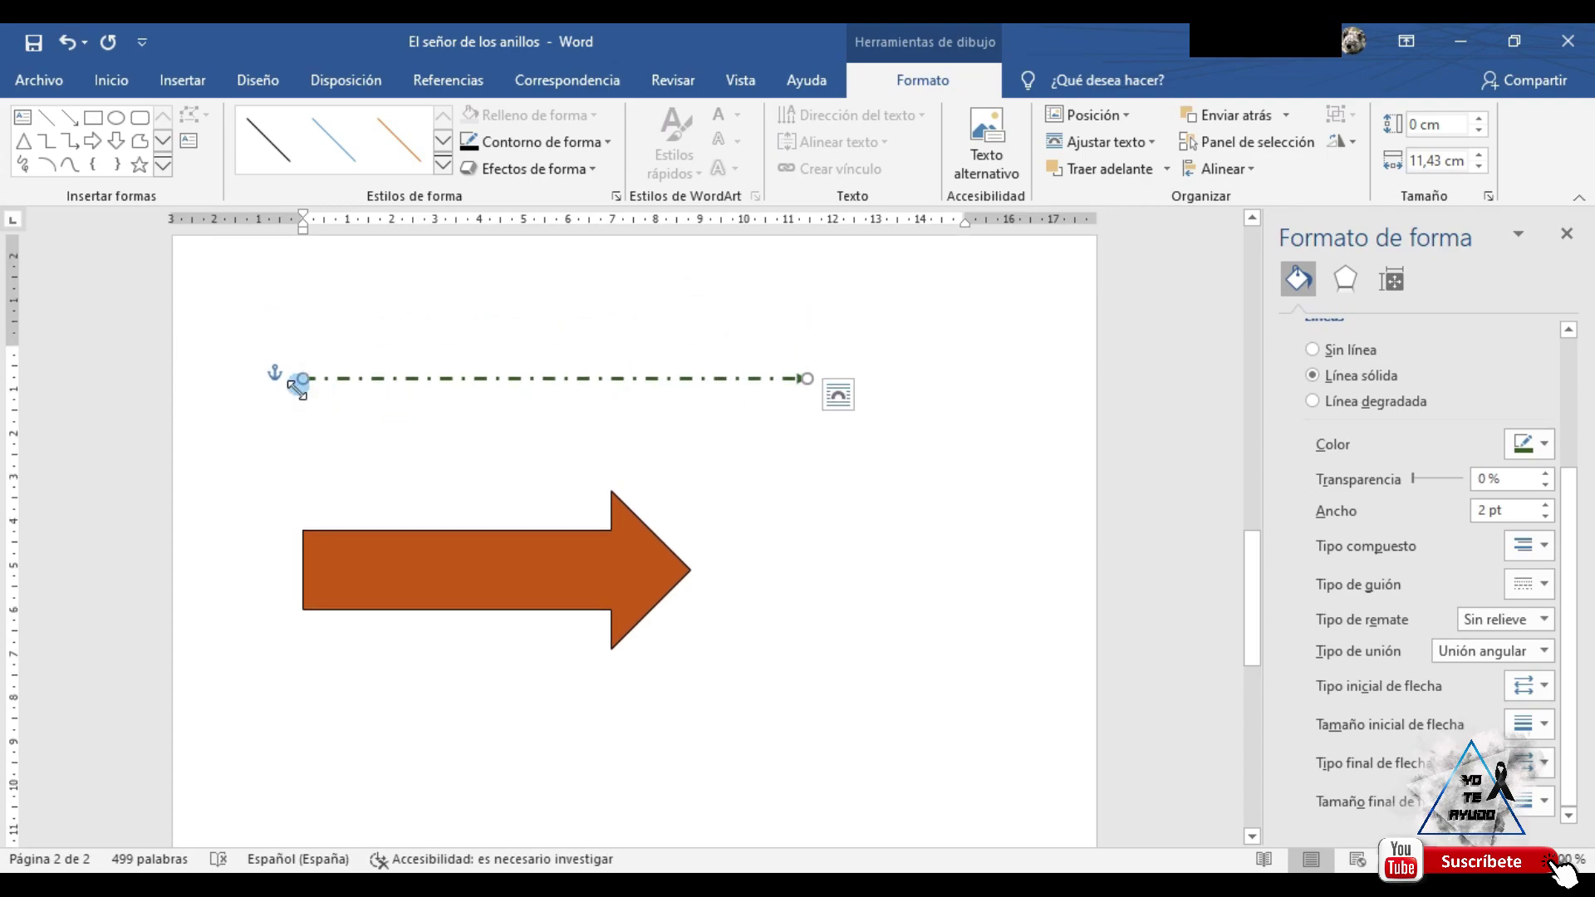
pyautogui.click(630, 399)
pyautogui.moveTo(801, 383); pyautogui.dragTo(727, 380)
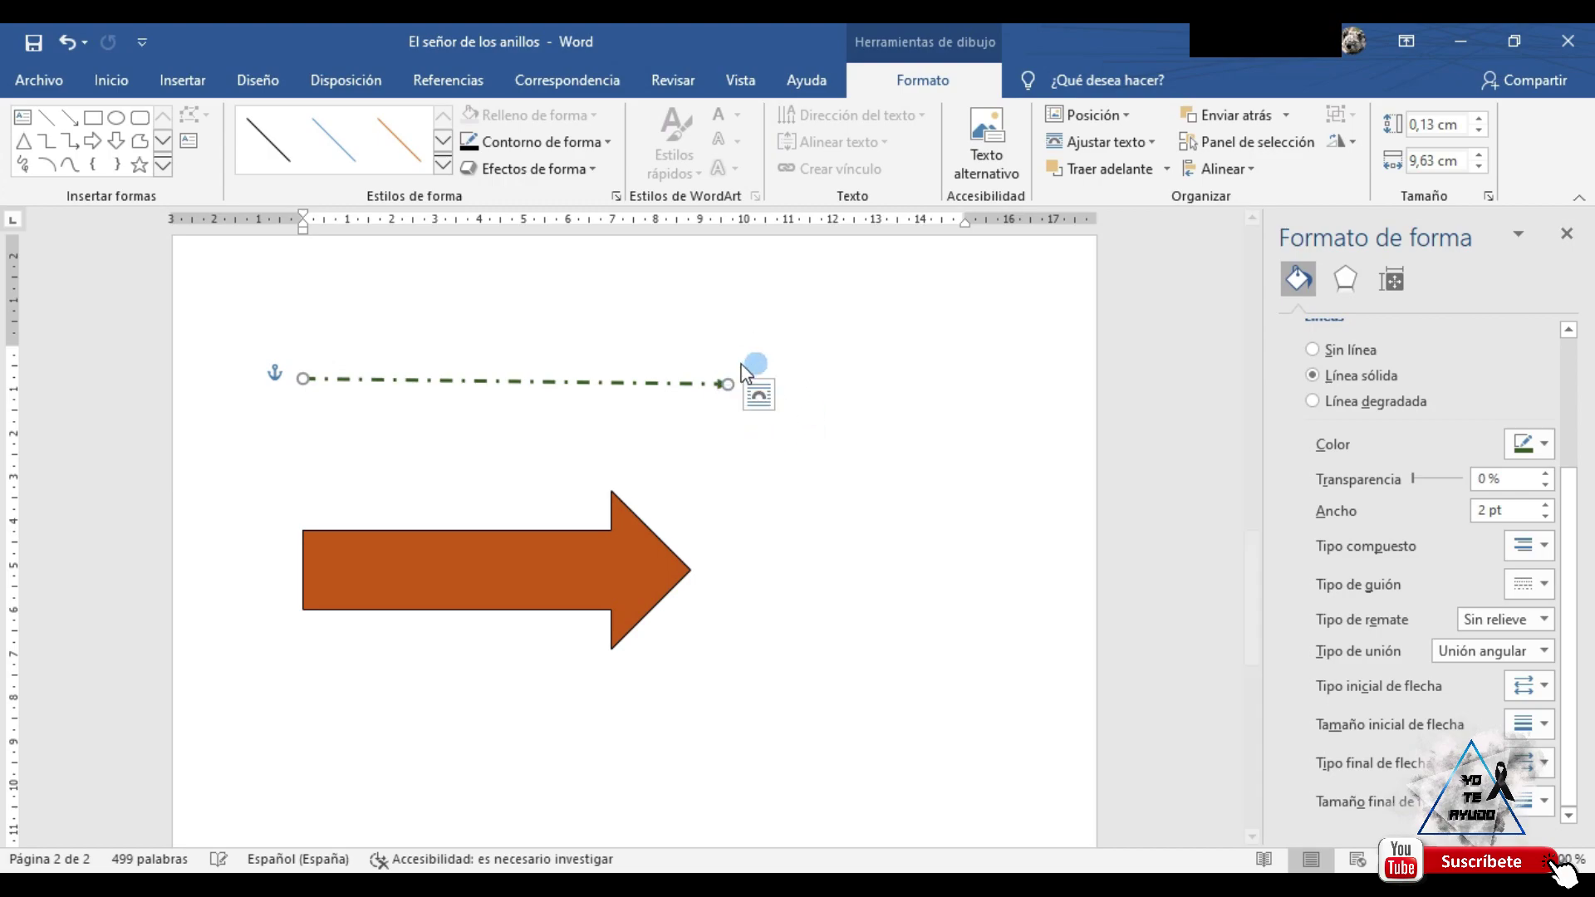
# - Move the orange arrow further right and make it wider and taller
pyautogui.click(541, 584)
pyautogui.moveTo(637, 563)
pyautogui.mouseDown()
pyautogui.moveTo(722, 570)
pyautogui.moveTo(629, 569)
pyautogui.moveTo(719, 521)
pyautogui.moveTo(736, 770)
pyautogui.mouseUp()
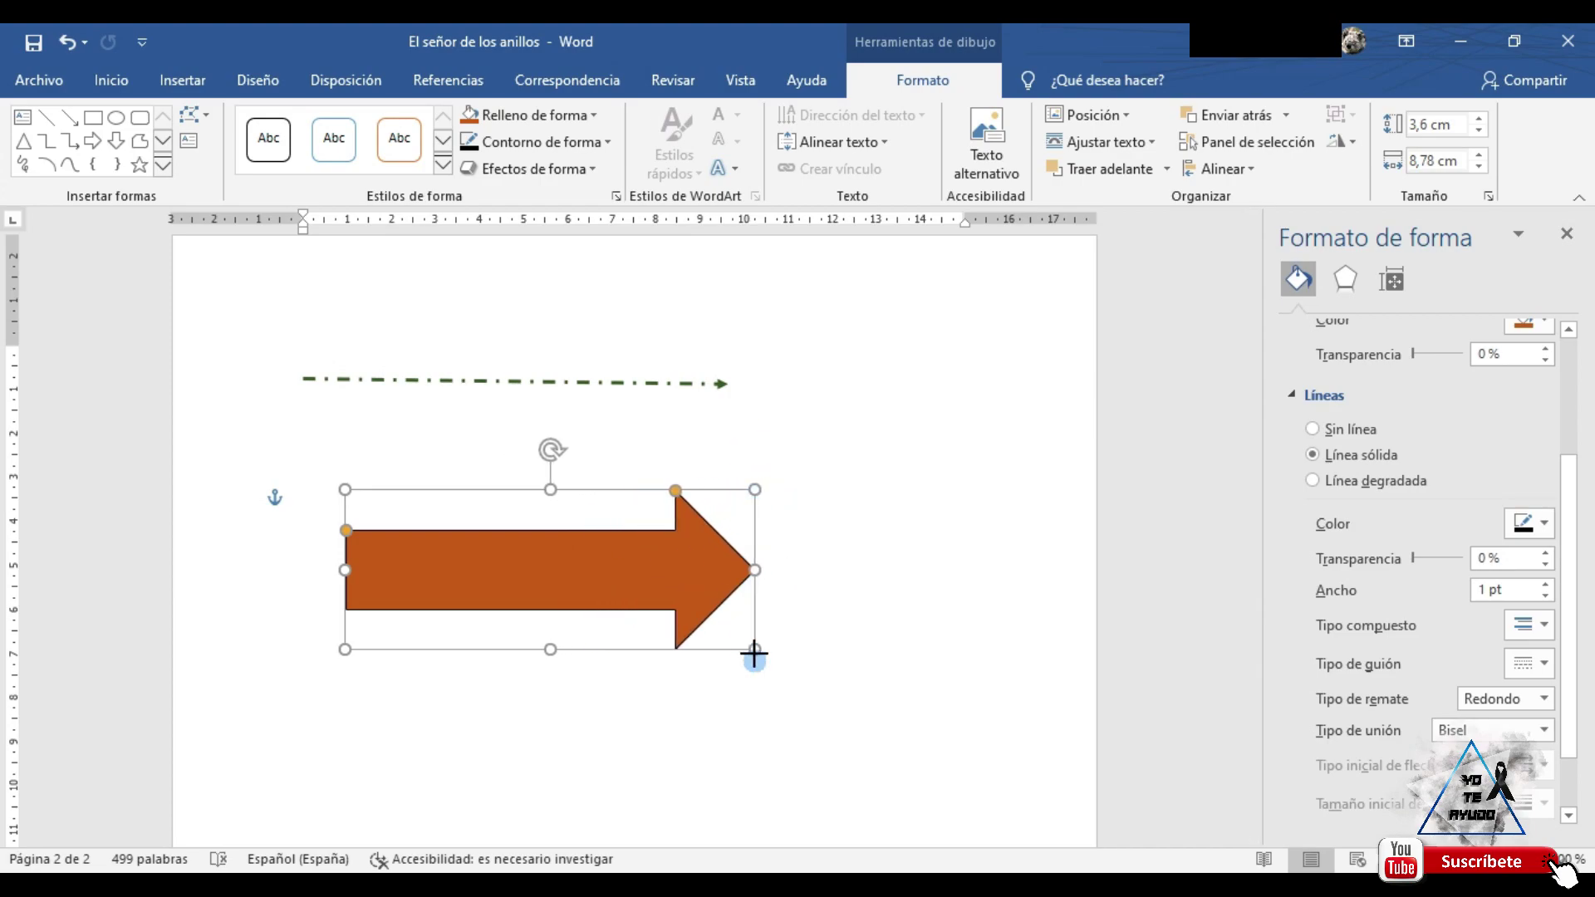
pyautogui.moveTo(729, 569)
pyautogui.mouseDown()
pyautogui.moveTo(707, 585)
pyautogui.moveTo(763, 569)
pyautogui.mouseUp()
pyautogui.click(681, 711)
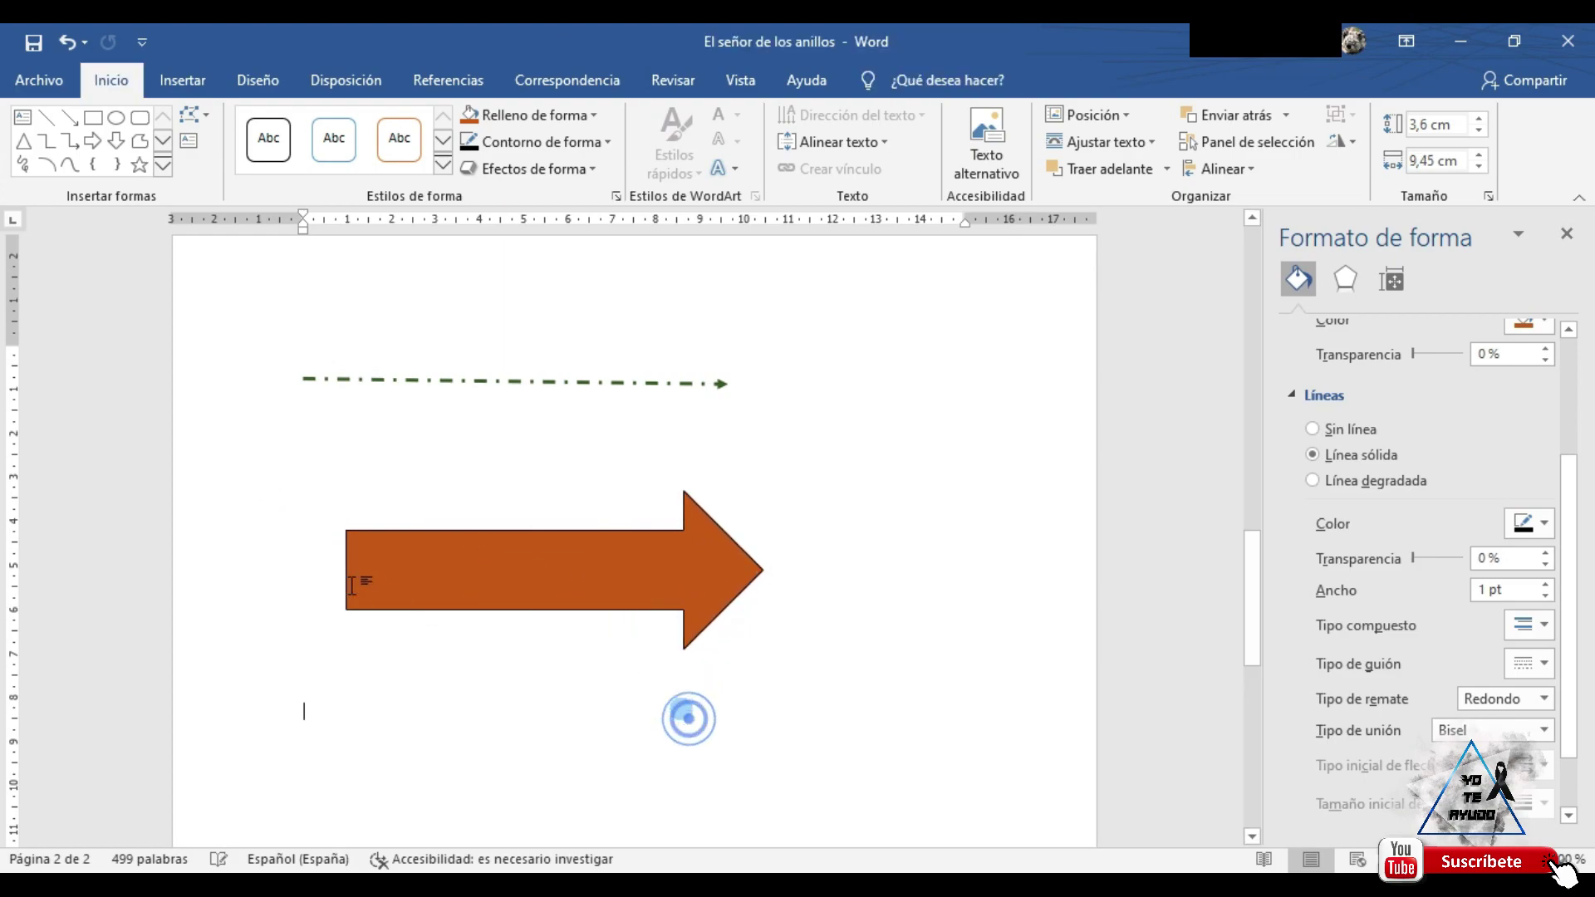
pyautogui.click(386, 546)
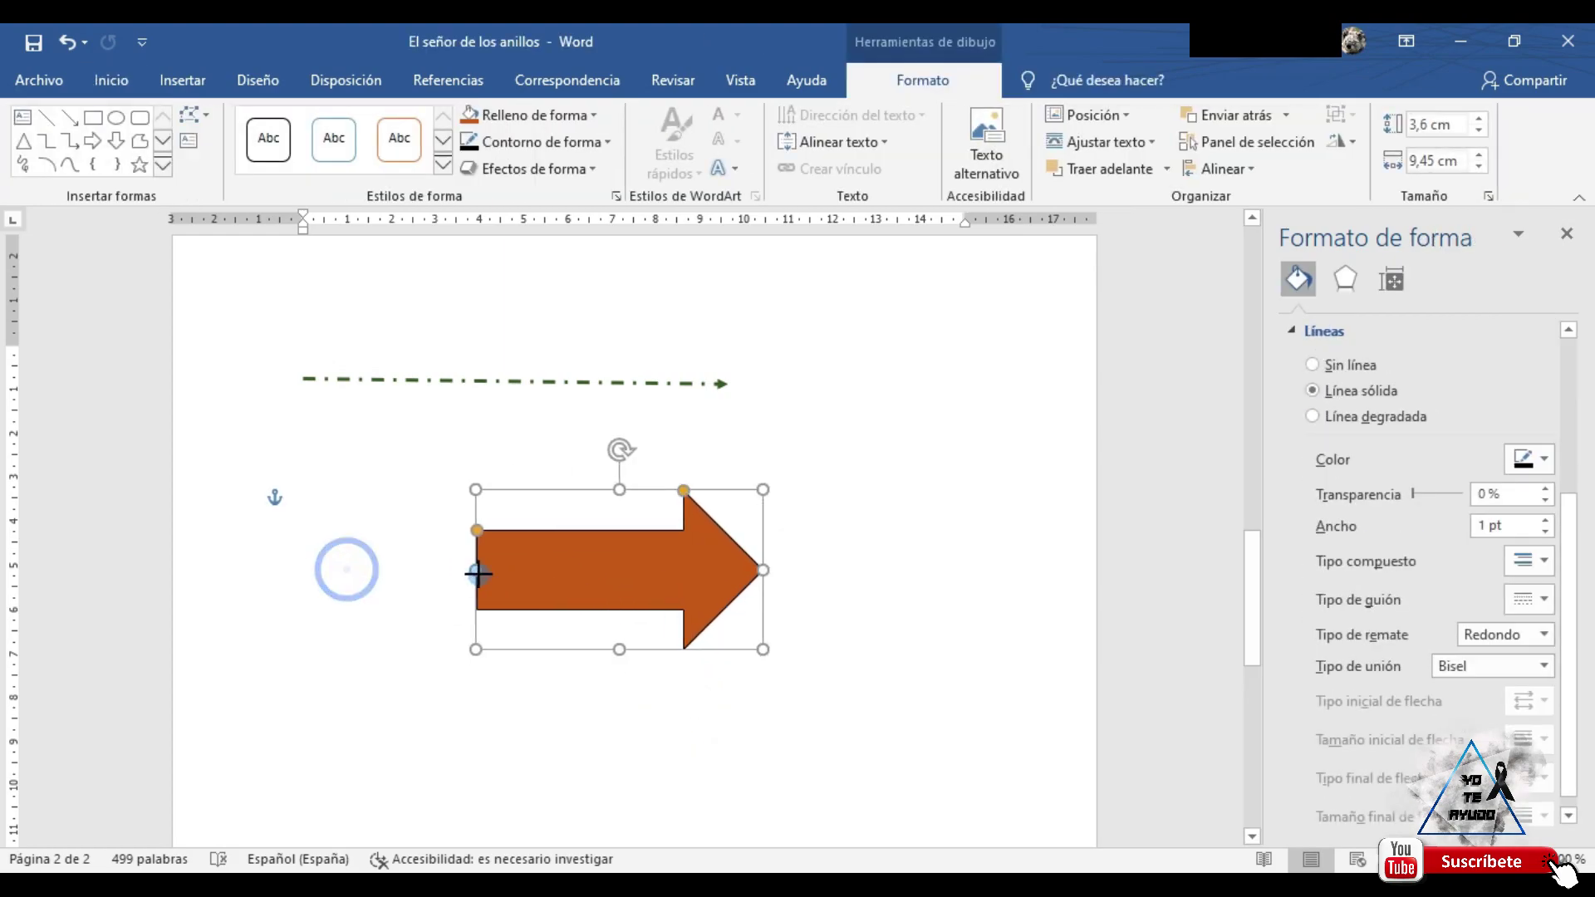
pyautogui.moveTo(346, 570); pyautogui.dragTo(363, 579)
pyautogui.moveTo(570, 489)
pyautogui.mouseDown()
pyautogui.moveTo(568, 463)
pyautogui.moveTo(566, 509)
pyautogui.mouseUp()
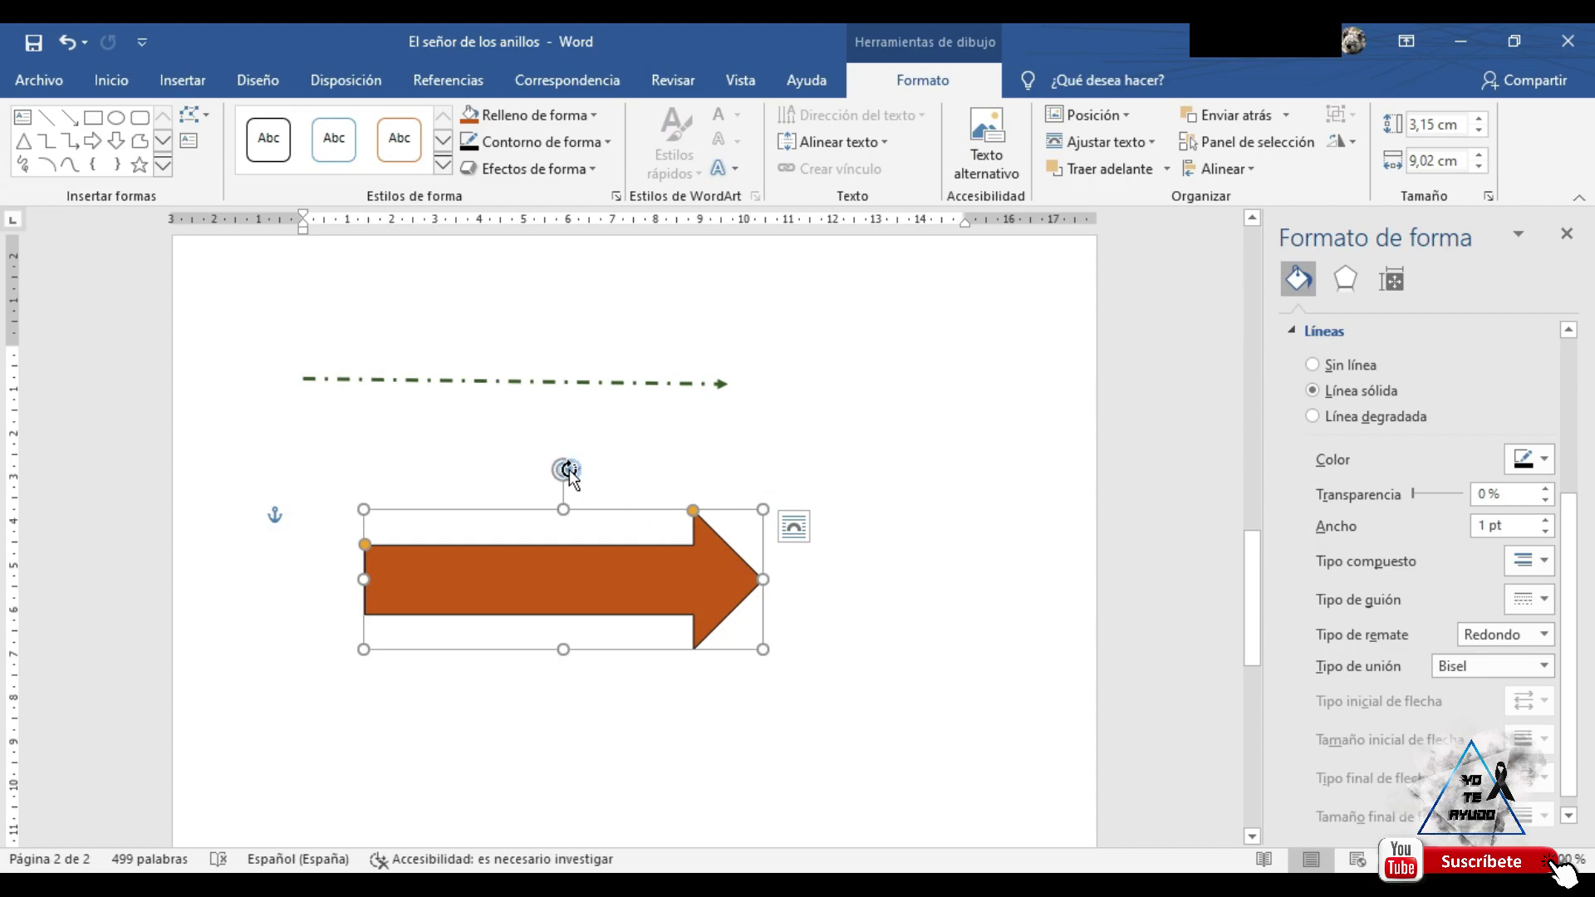
# - Rotate the orange arrow so it points diagonally up and to the right
pyautogui.click(597, 381)
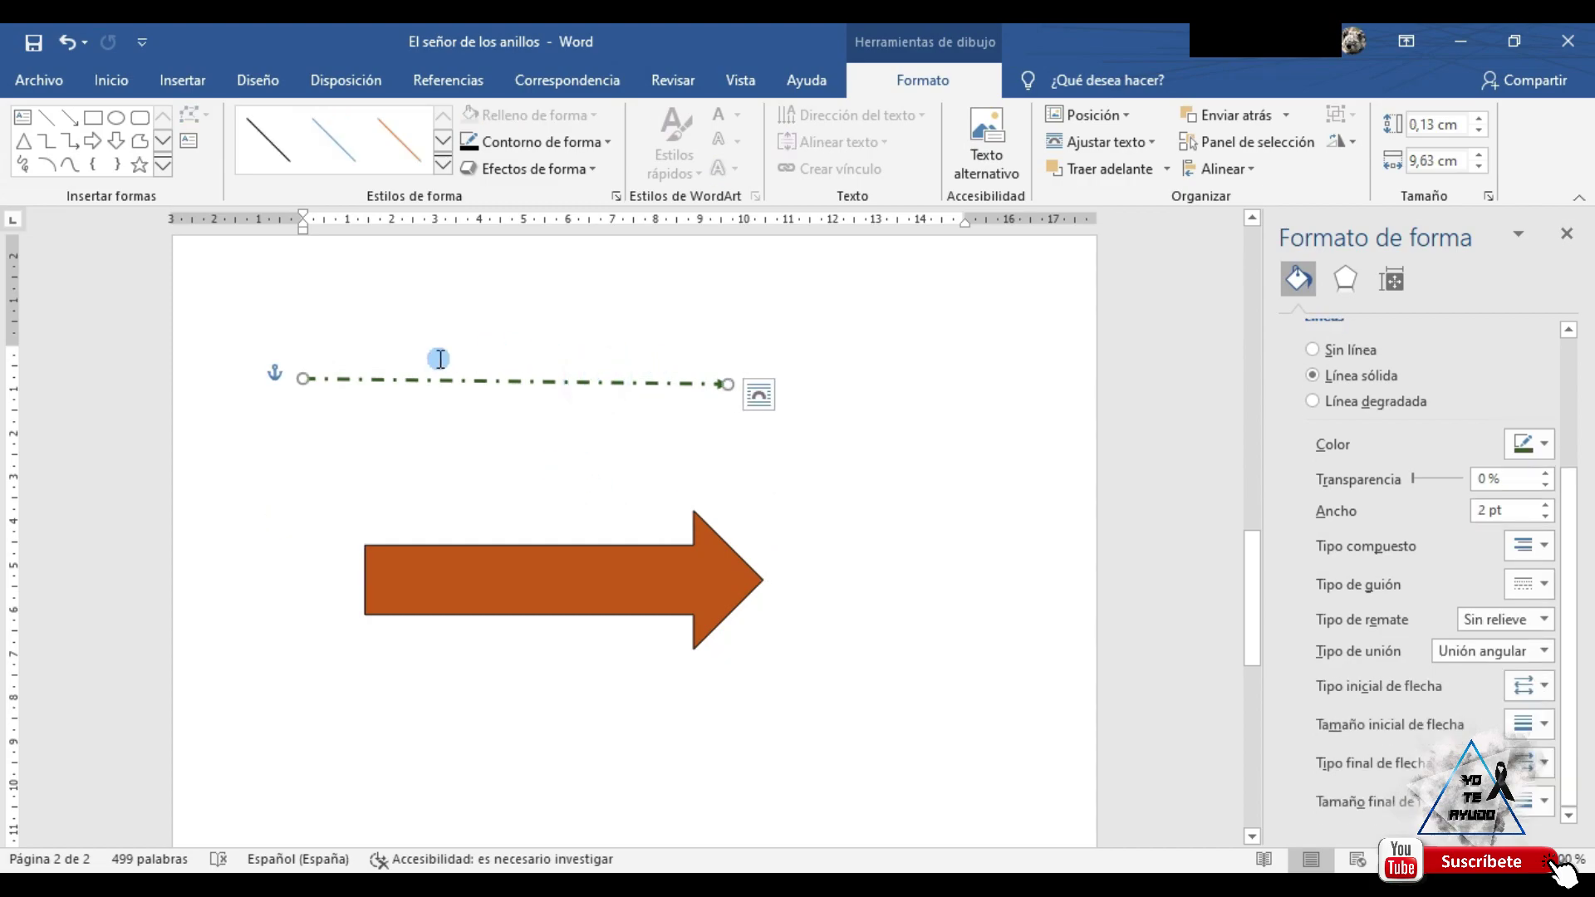
pyautogui.click(546, 527)
pyautogui.click(599, 520)
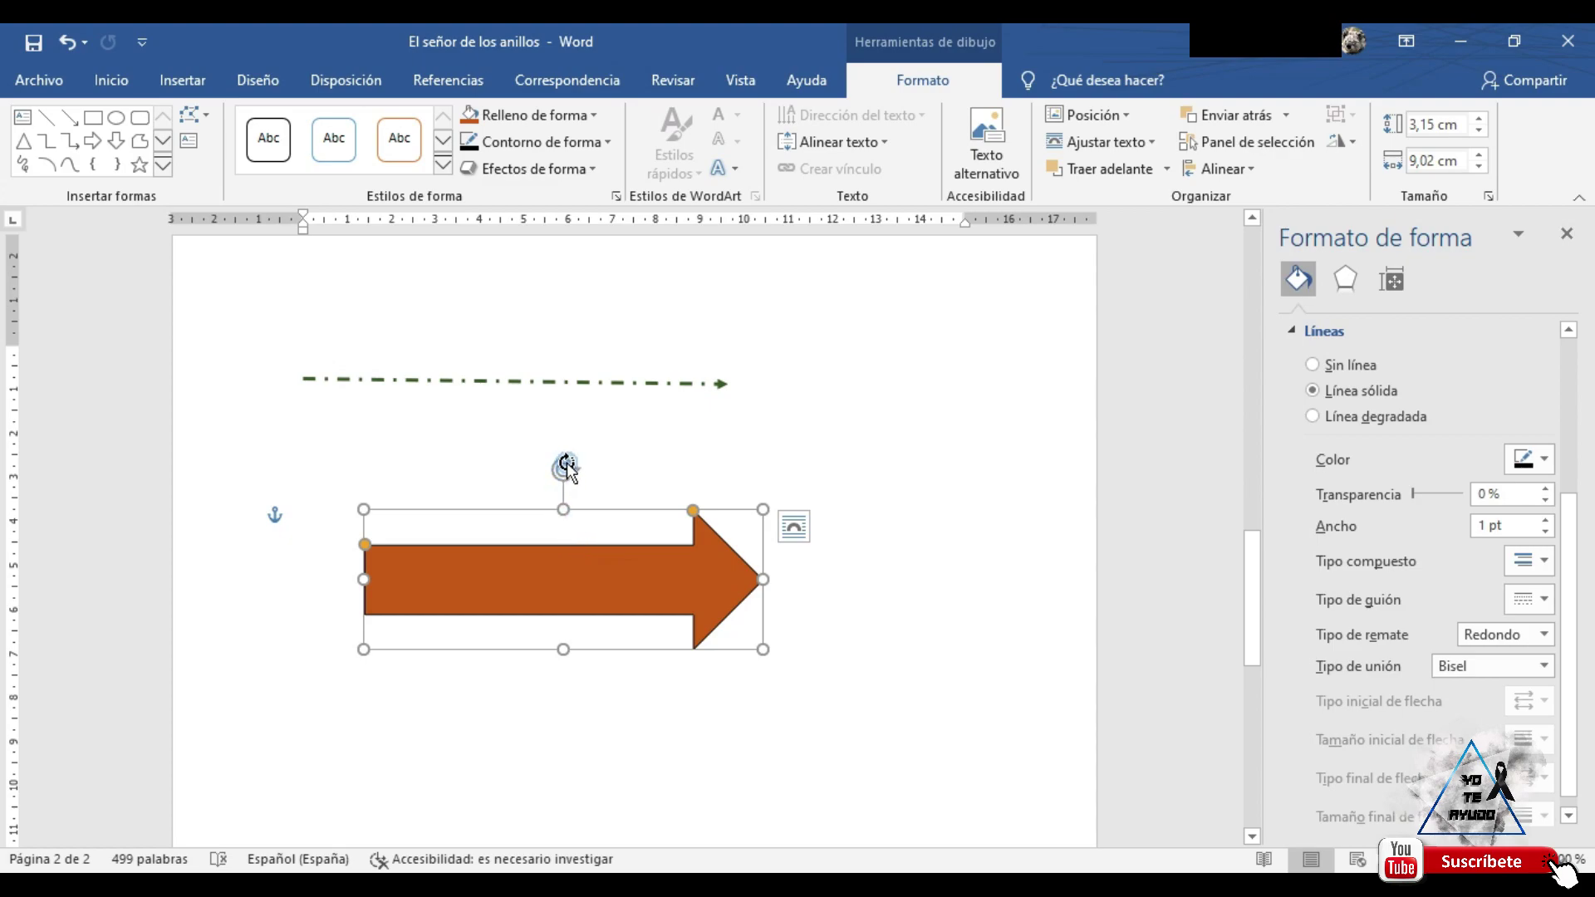
pyautogui.moveTo(565, 468)
pyautogui.mouseDown()
pyautogui.moveTo(529, 465)
pyautogui.moveTo(511, 490)
pyautogui.mouseUp()
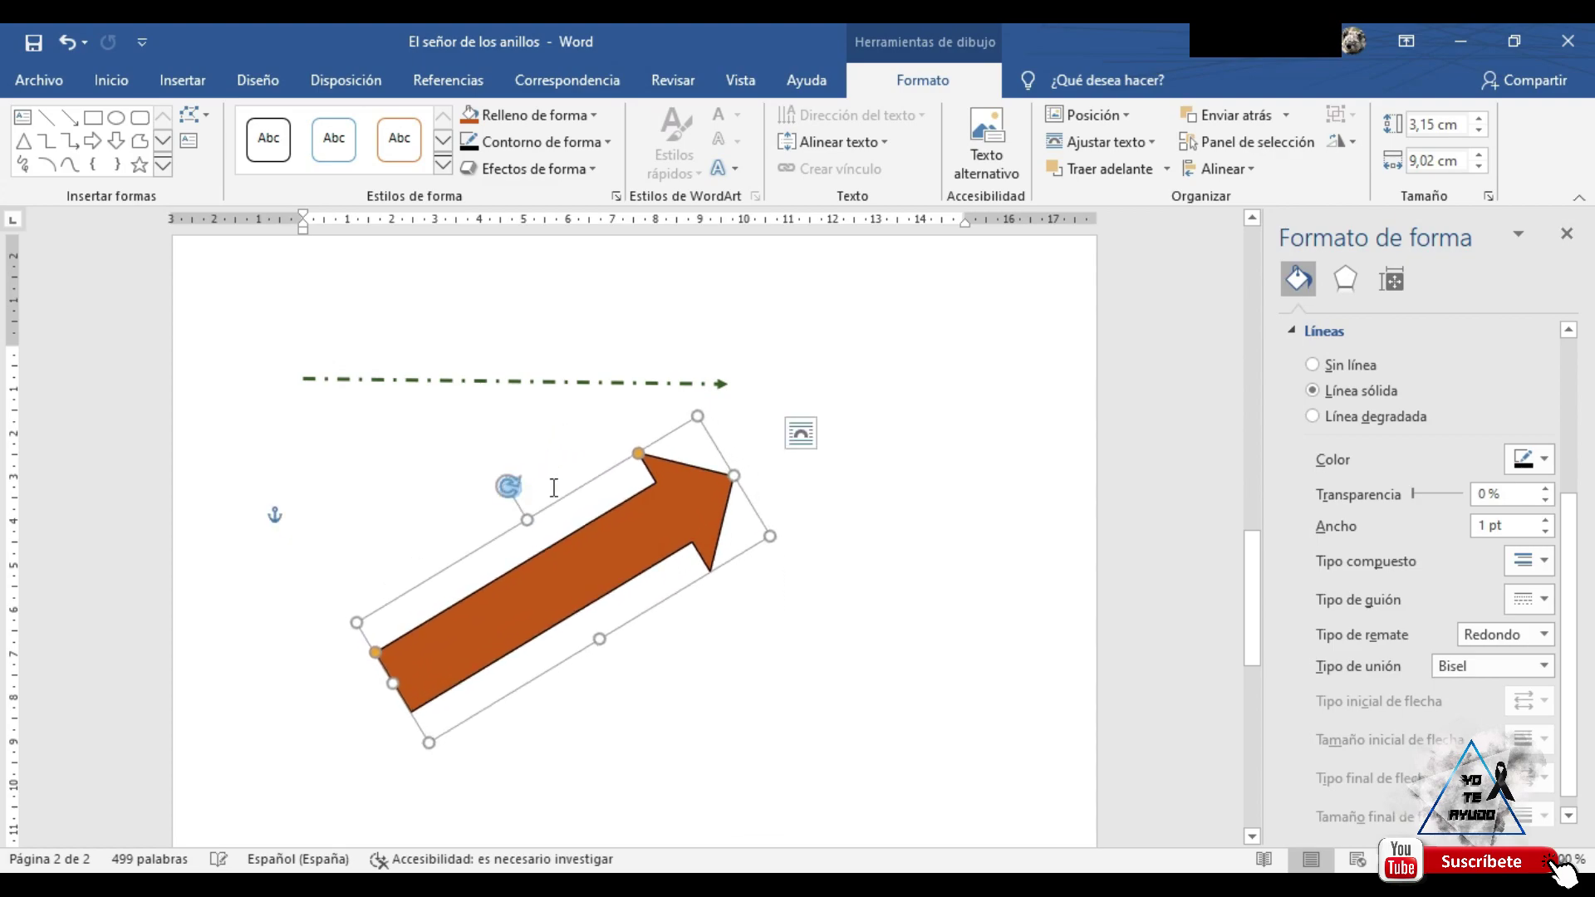
pyautogui.click(990, 537)
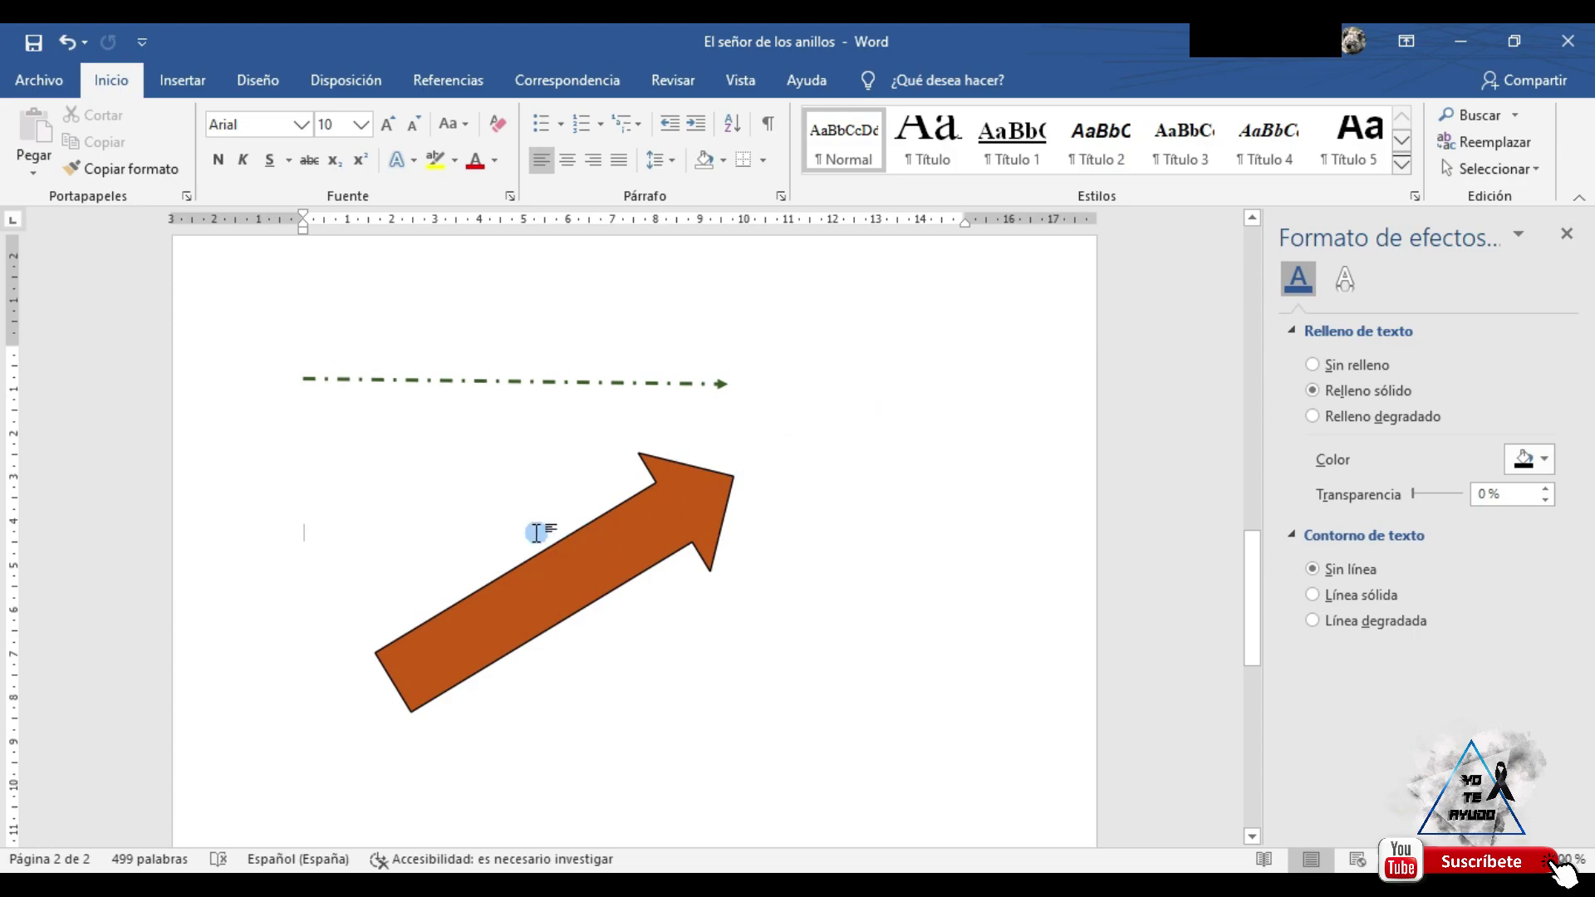
pyautogui.click(183, 79)
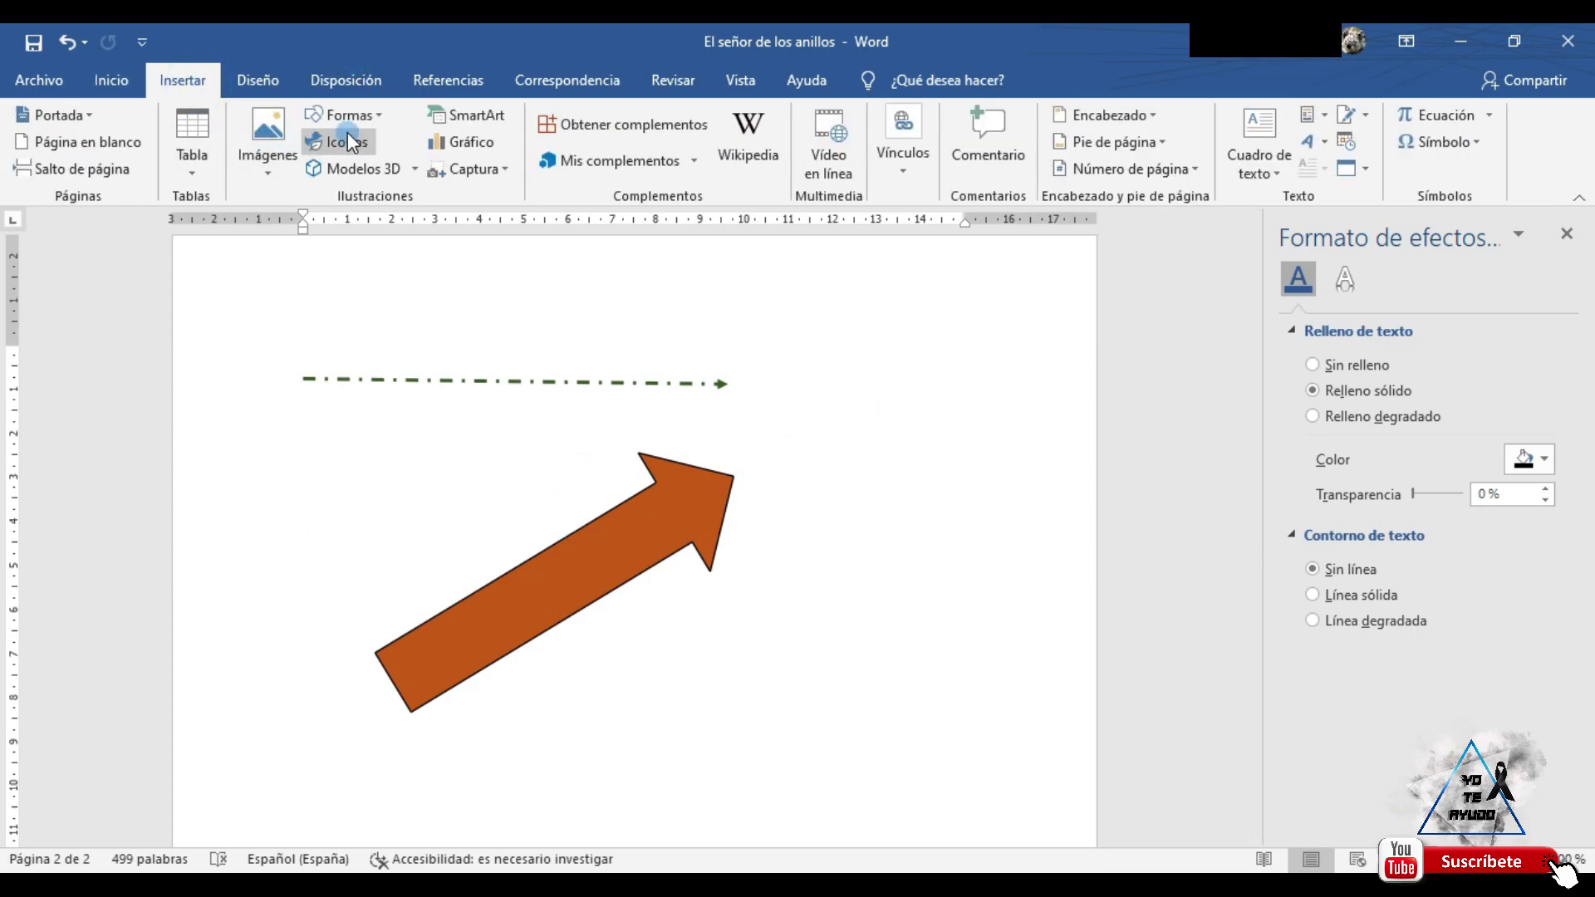
# - Draw a blue rounded rectangle lower right of the orange arrow and tilt it clockwise
pyautogui.click(340, 115)
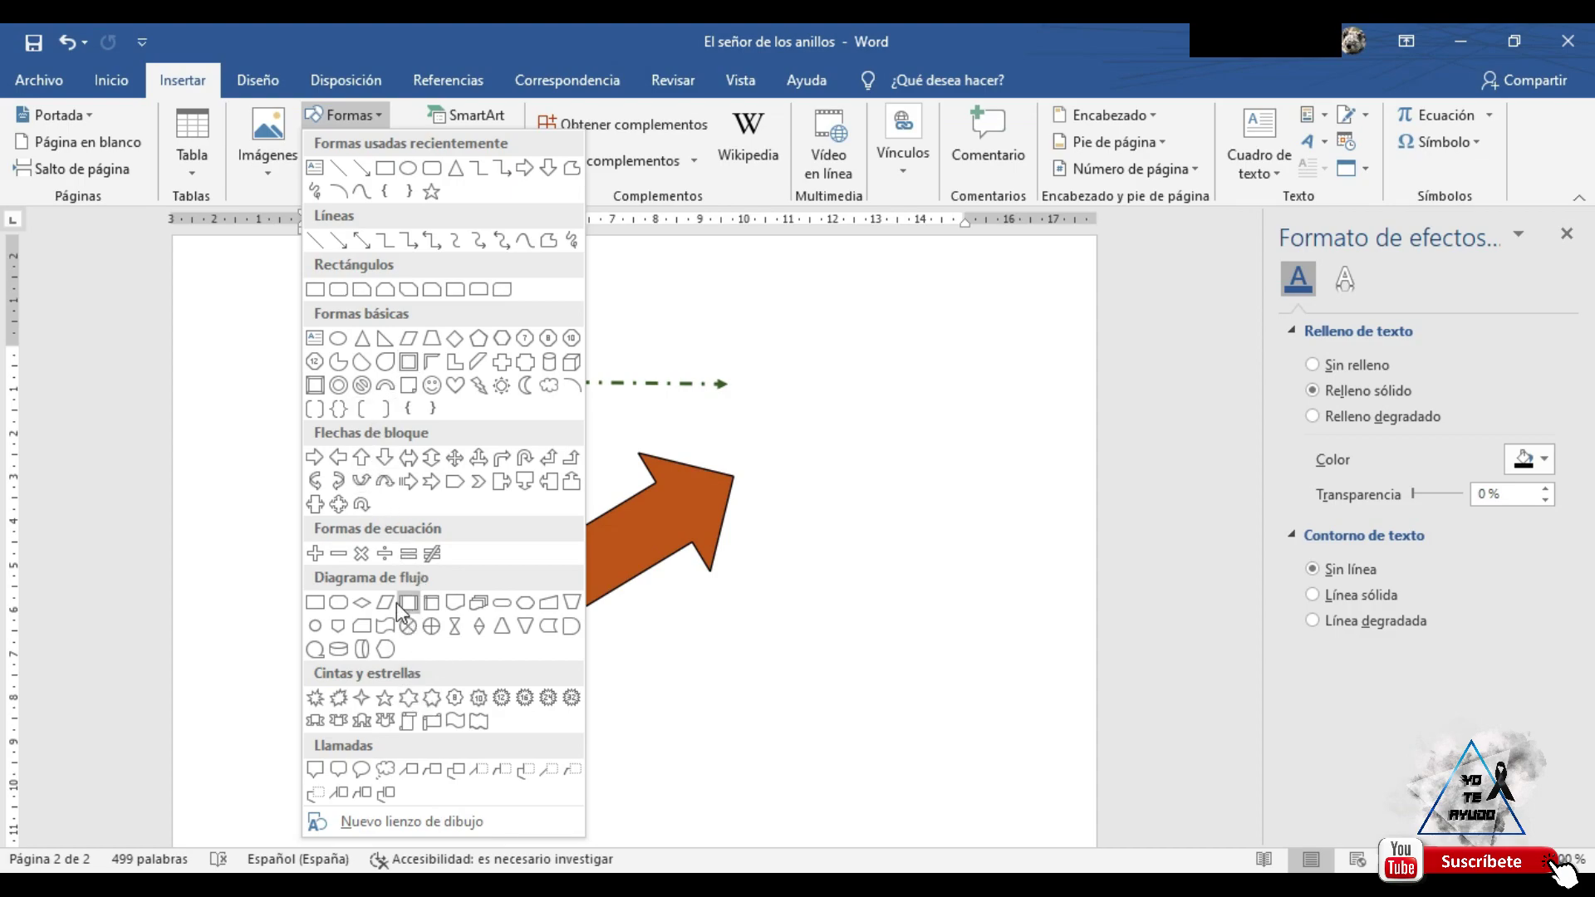
pyautogui.click(340, 608)
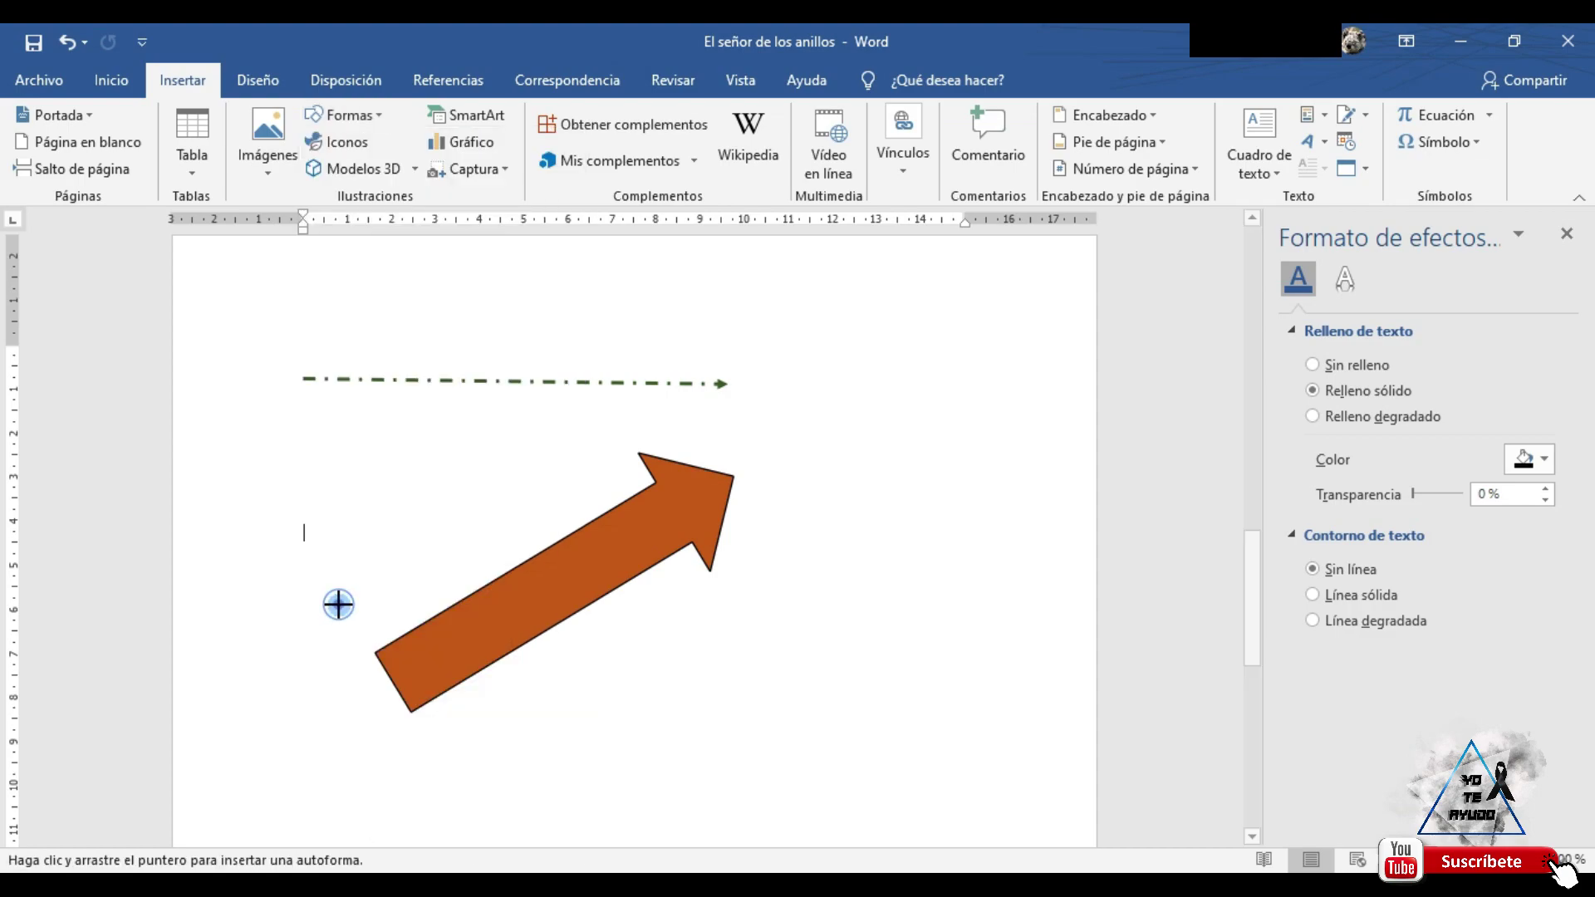
pyautogui.moveTo(776, 623); pyautogui.dragTo(999, 762)
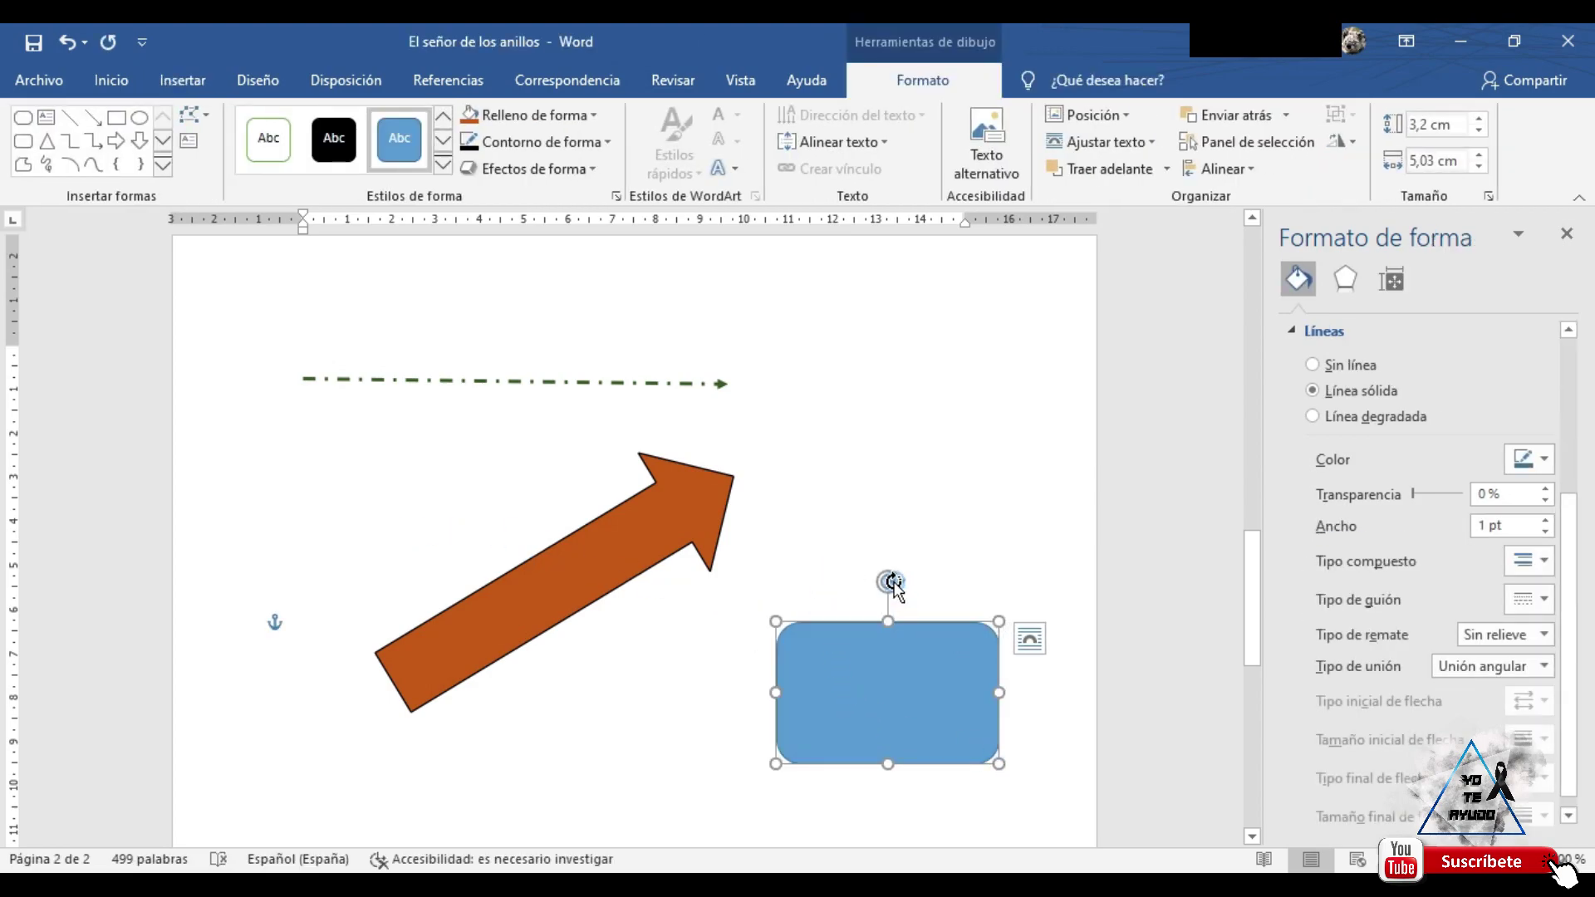
pyautogui.moveTo(892, 583); pyautogui.dragTo(812, 771)
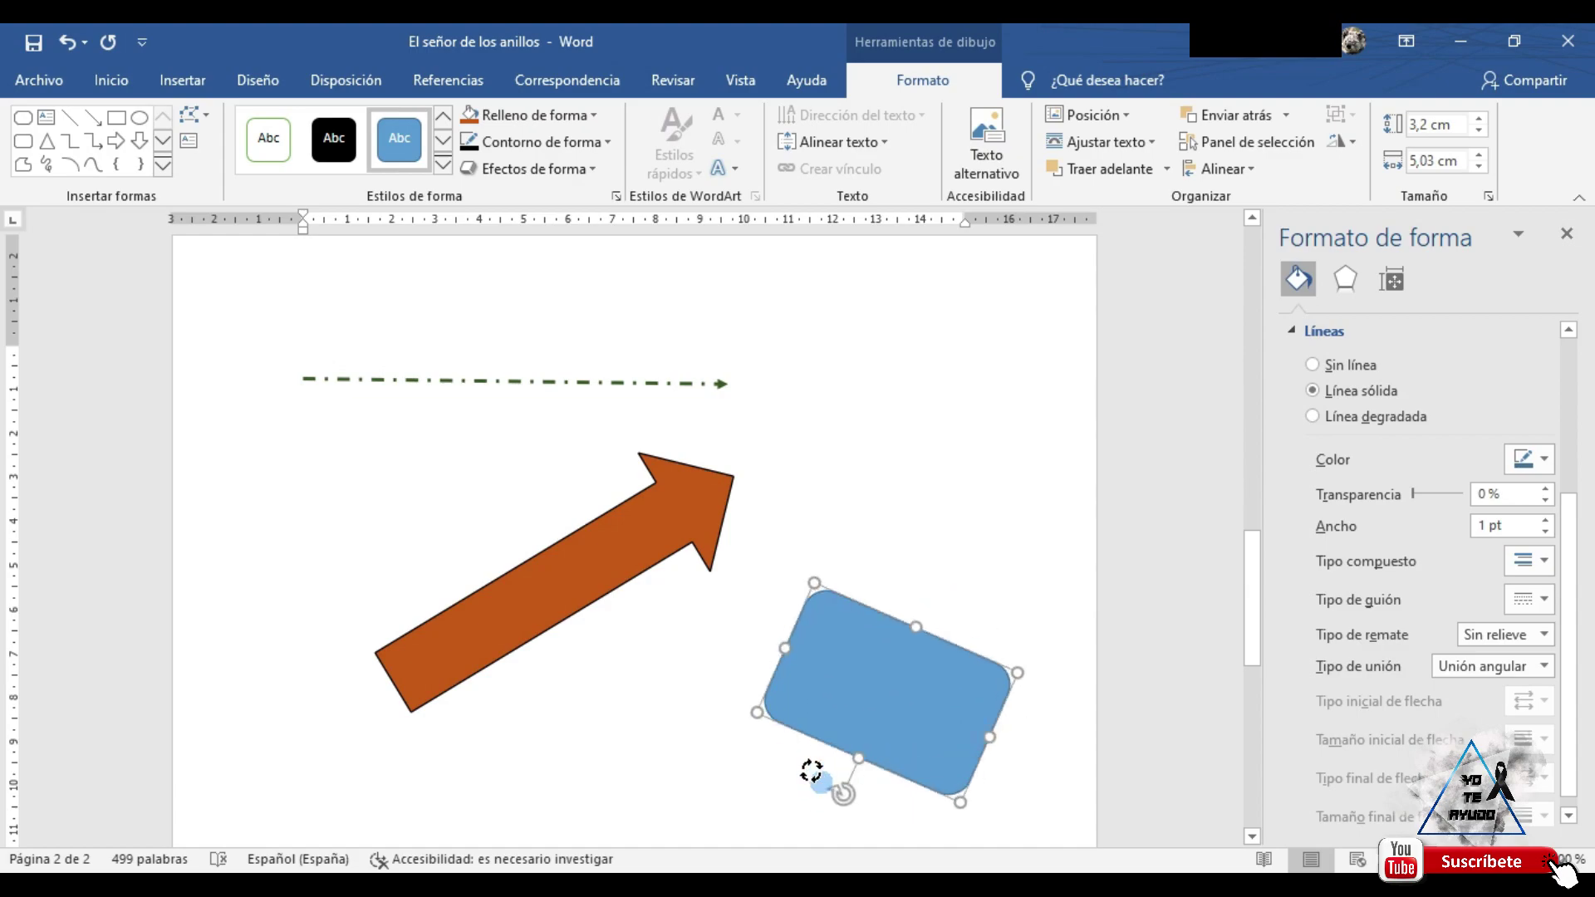
pyautogui.moveTo(812, 771); pyautogui.dragTo(844, 590)
pyautogui.click(839, 528)
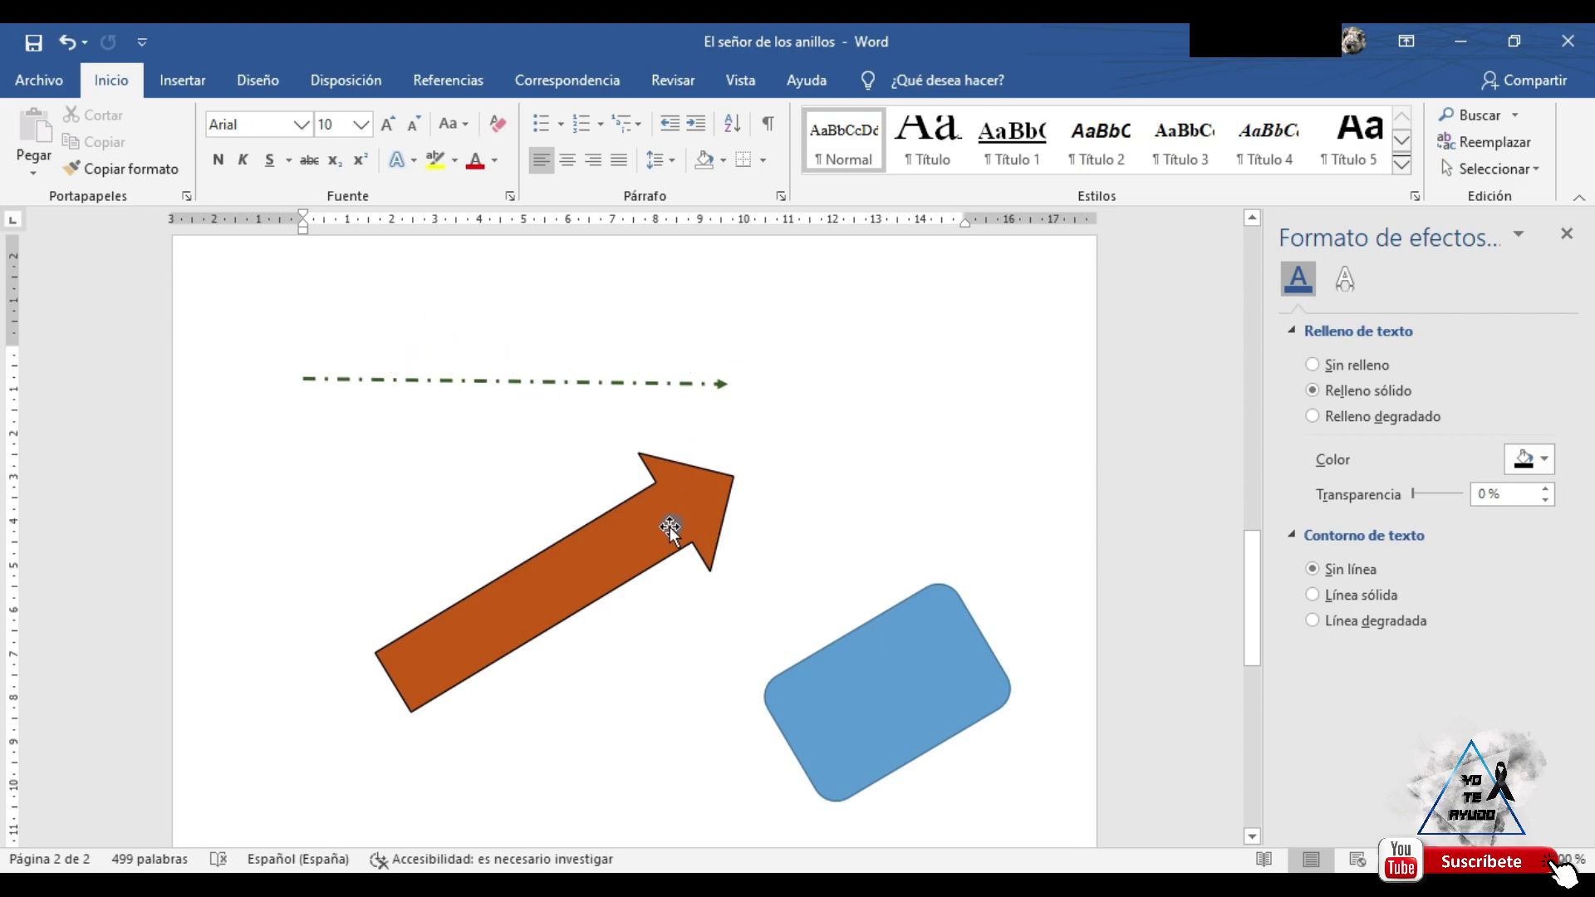
pyautogui.click(501, 616)
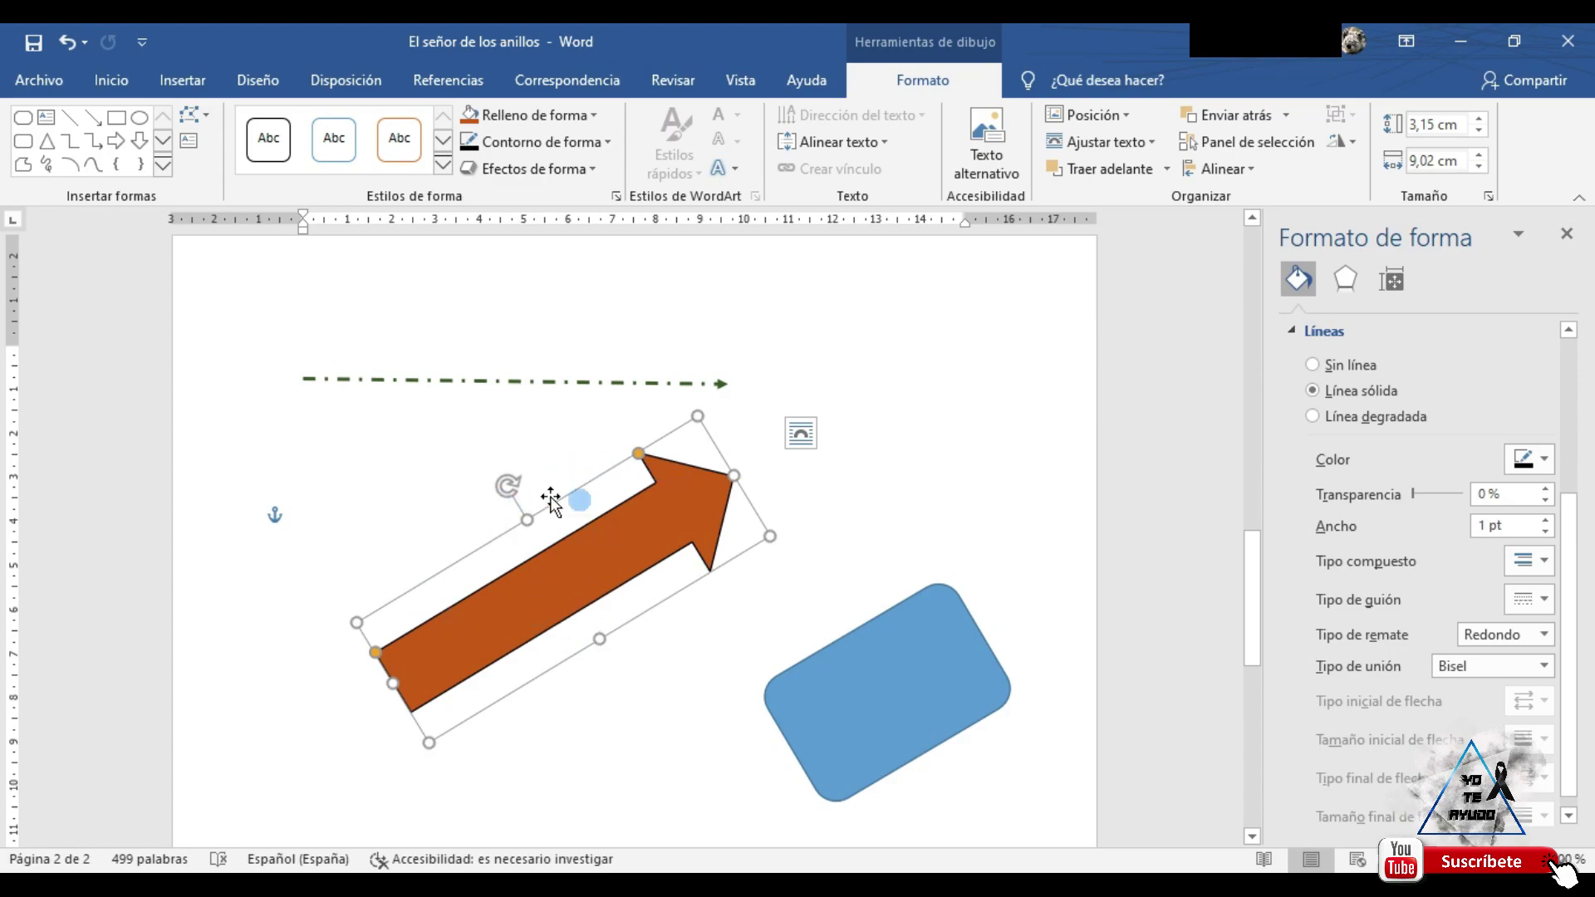
# - Add the text 'TEXTO' inside the orange block arrow
pyautogui.rightClick(520, 596)
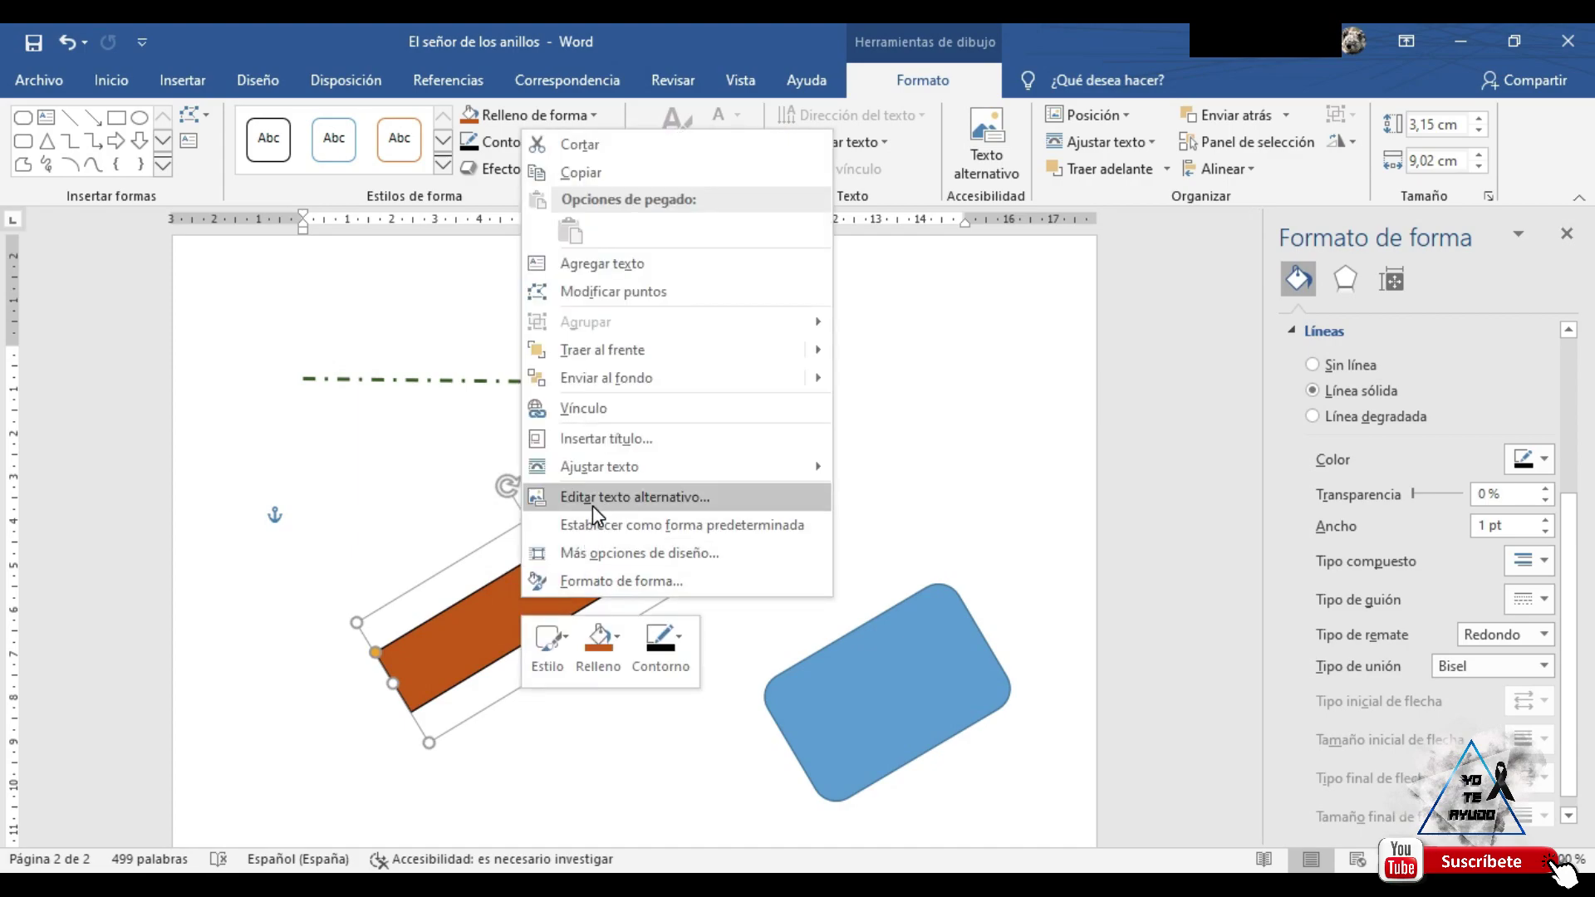
pyautogui.click(602, 263)
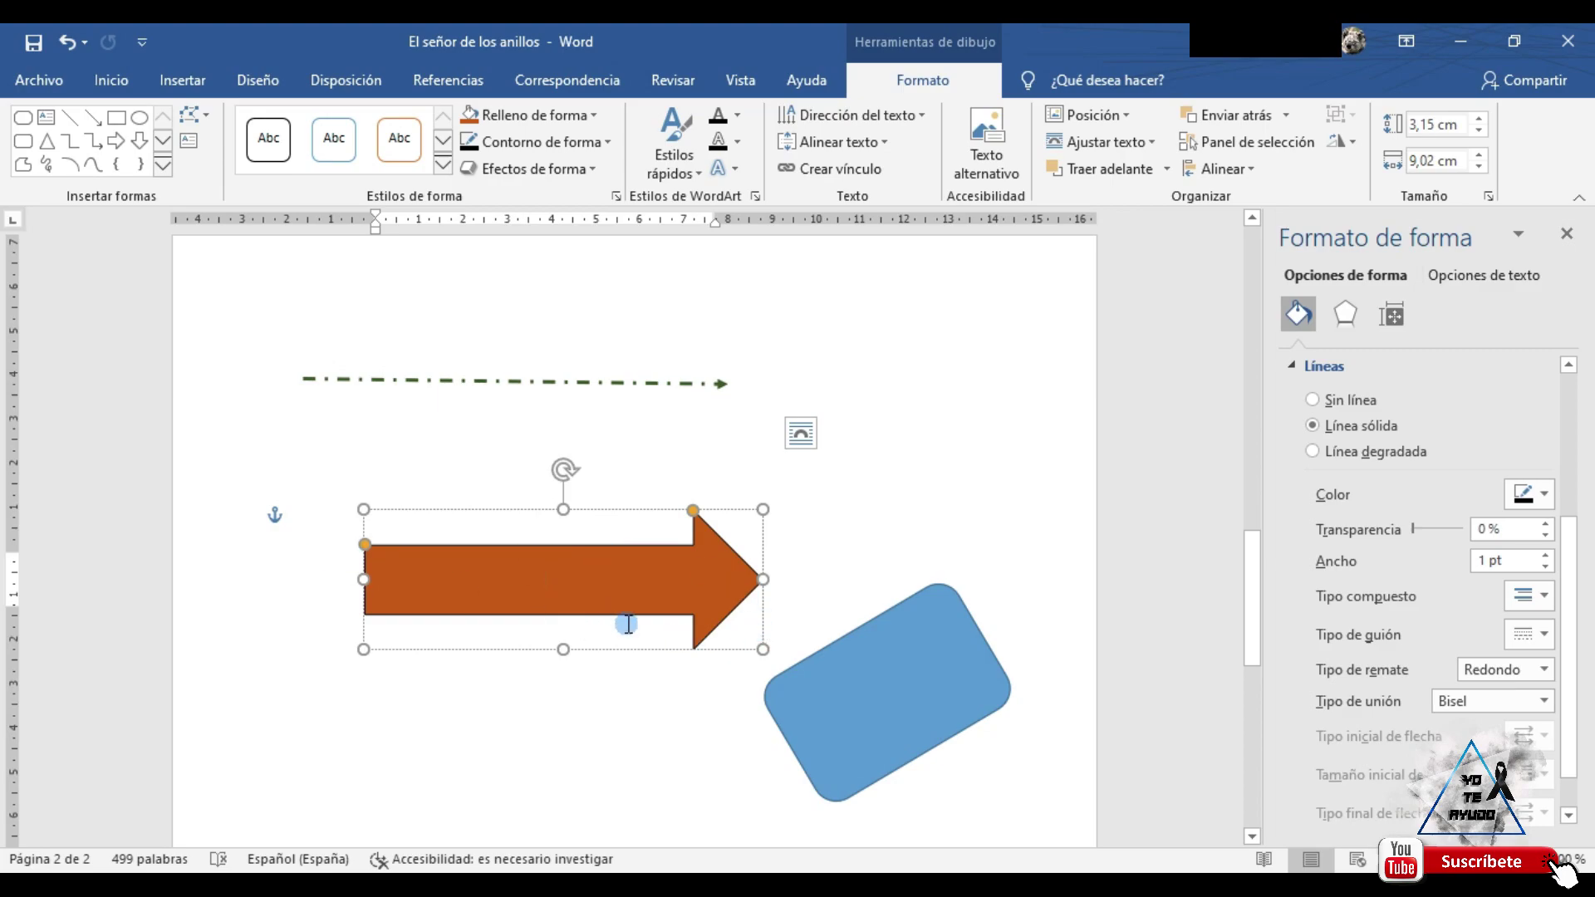
pyautogui.write('TEXTO')
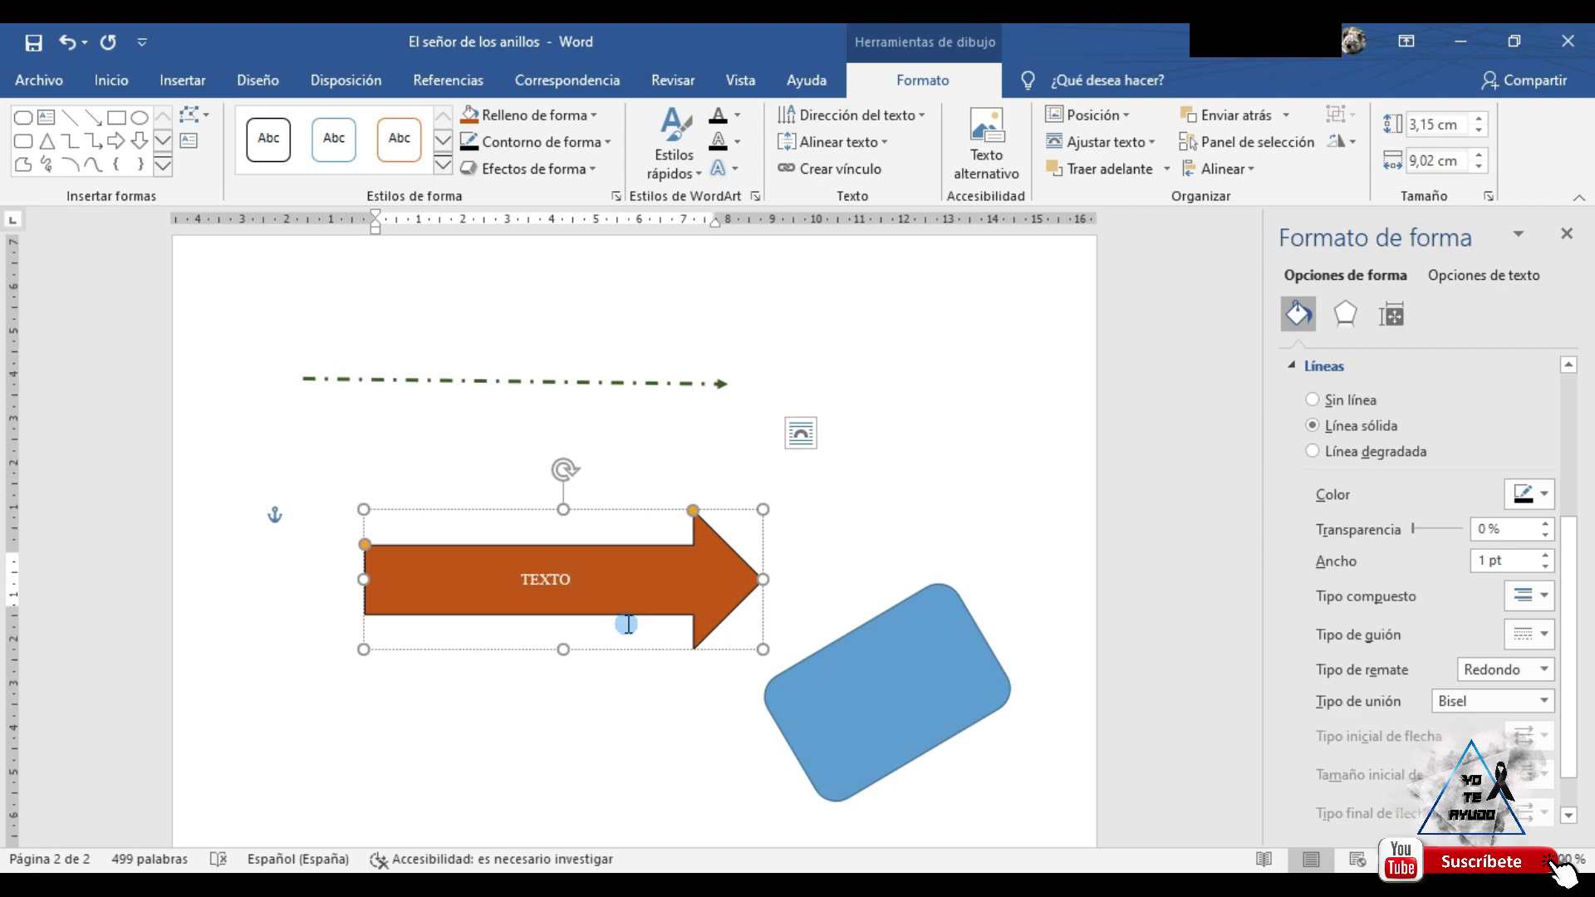
pyautogui.click(881, 540)
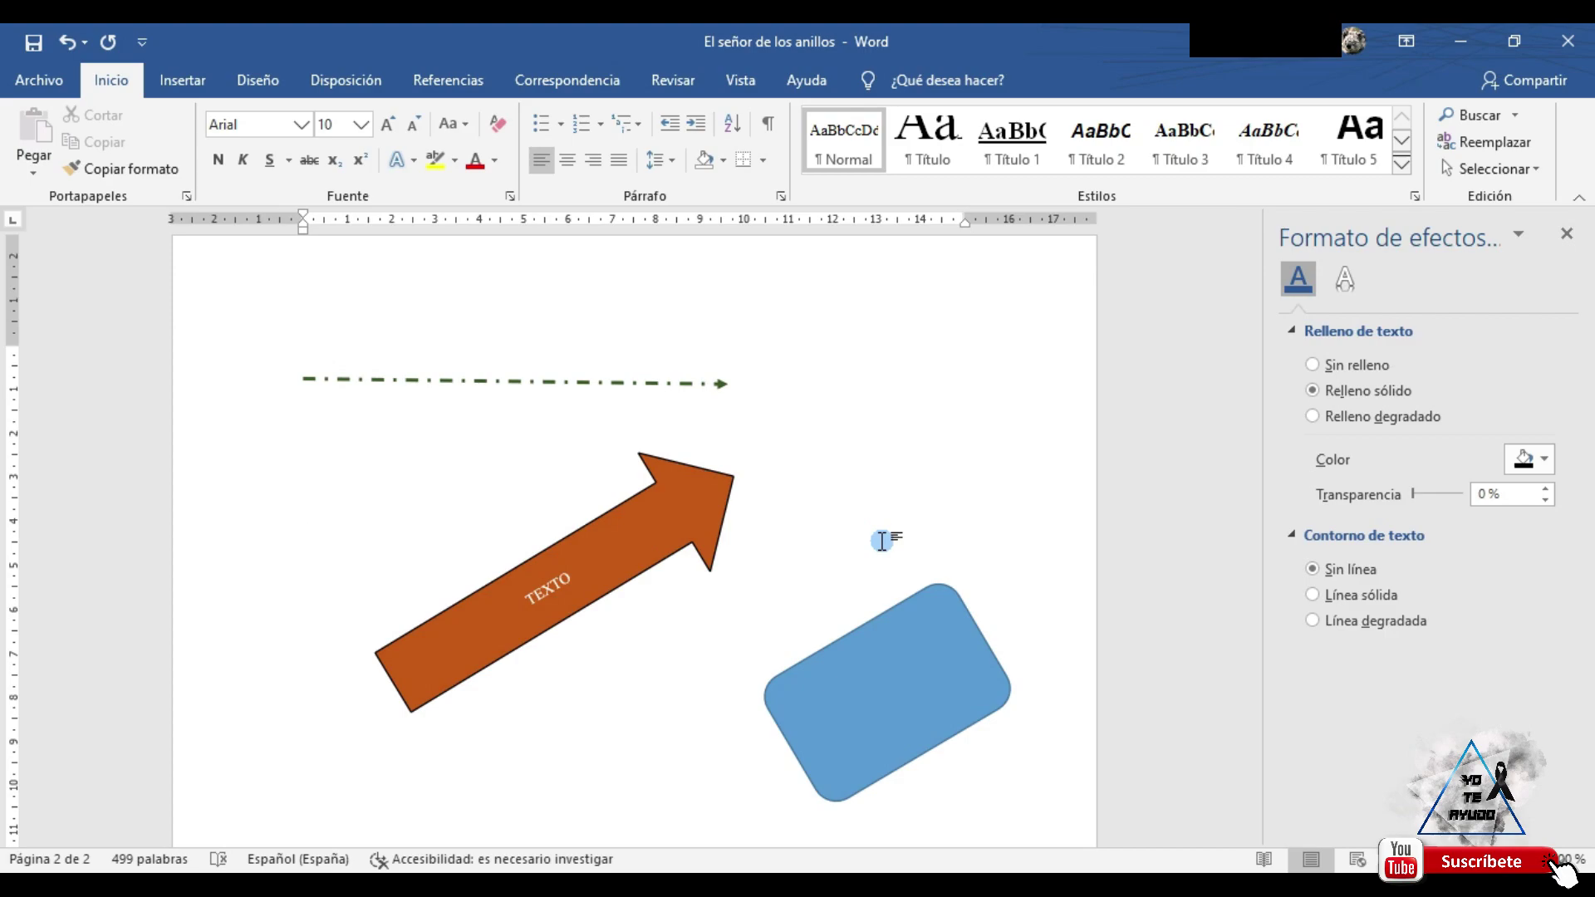
# - Add the text 'Texto2' inside the tilted blue rounded rectangle
pyautogui.click(854, 716)
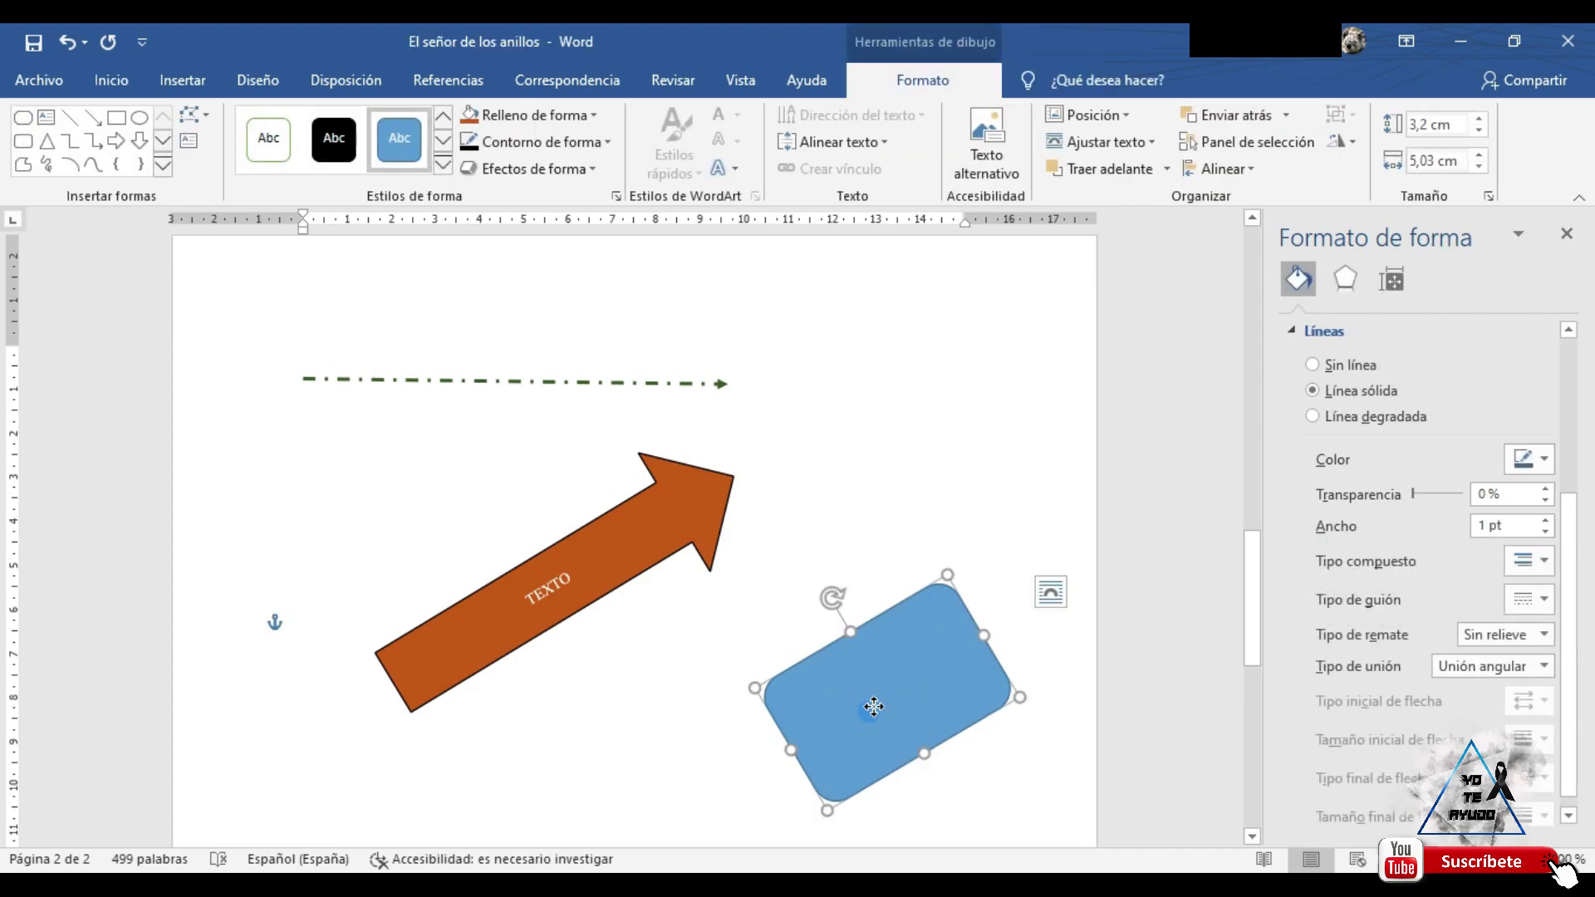
pyautogui.rightClick(874, 707)
pyautogui.click(944, 386)
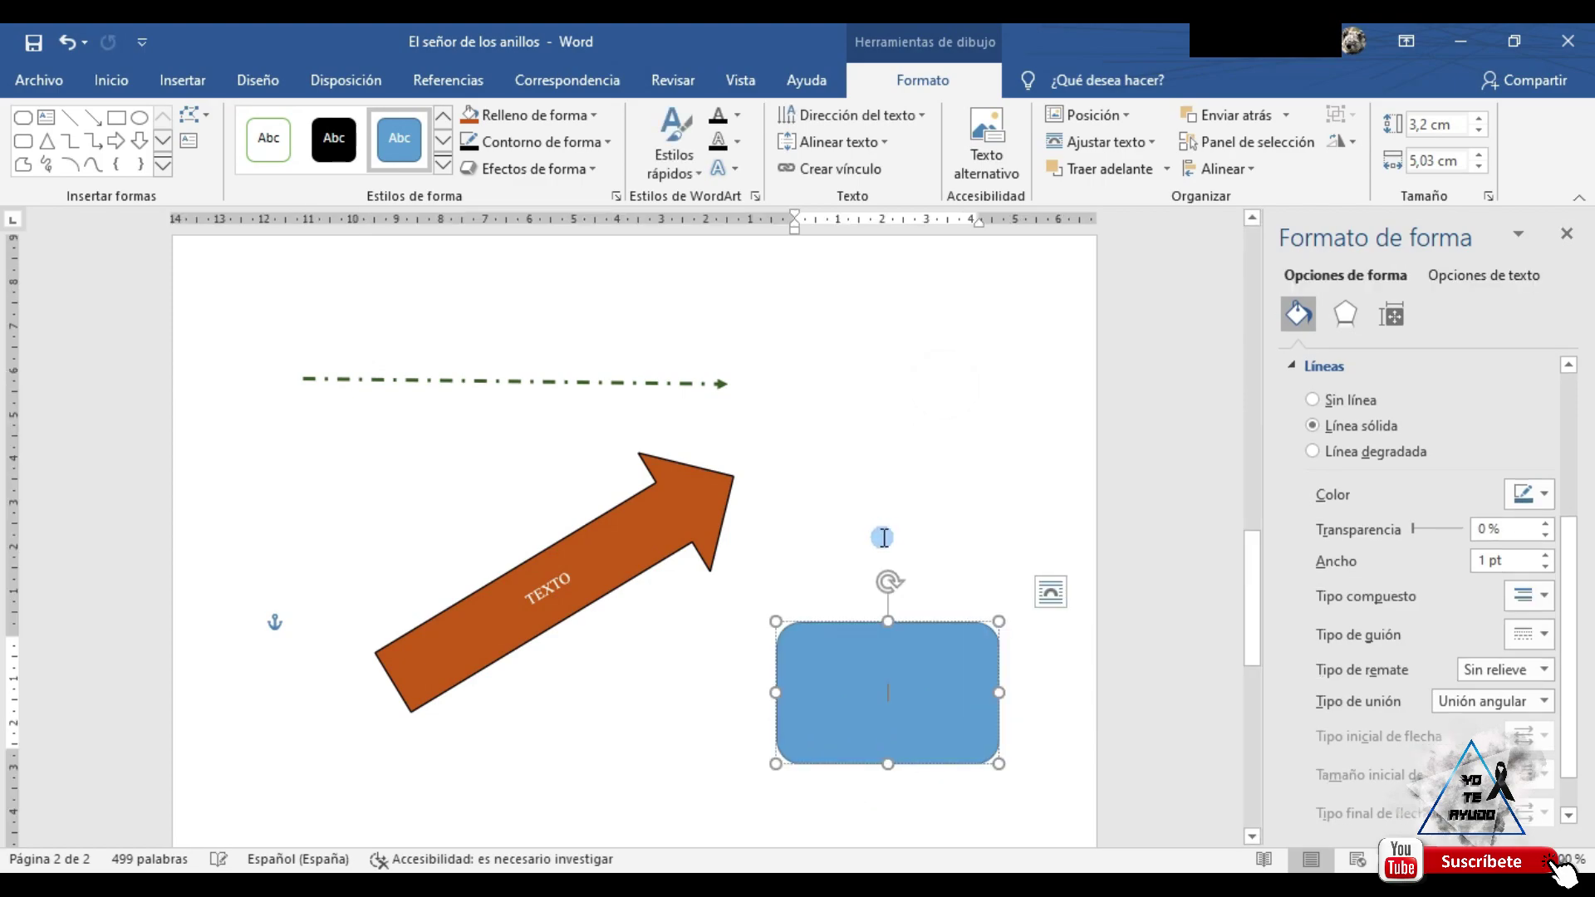
pyautogui.write('Texto2')
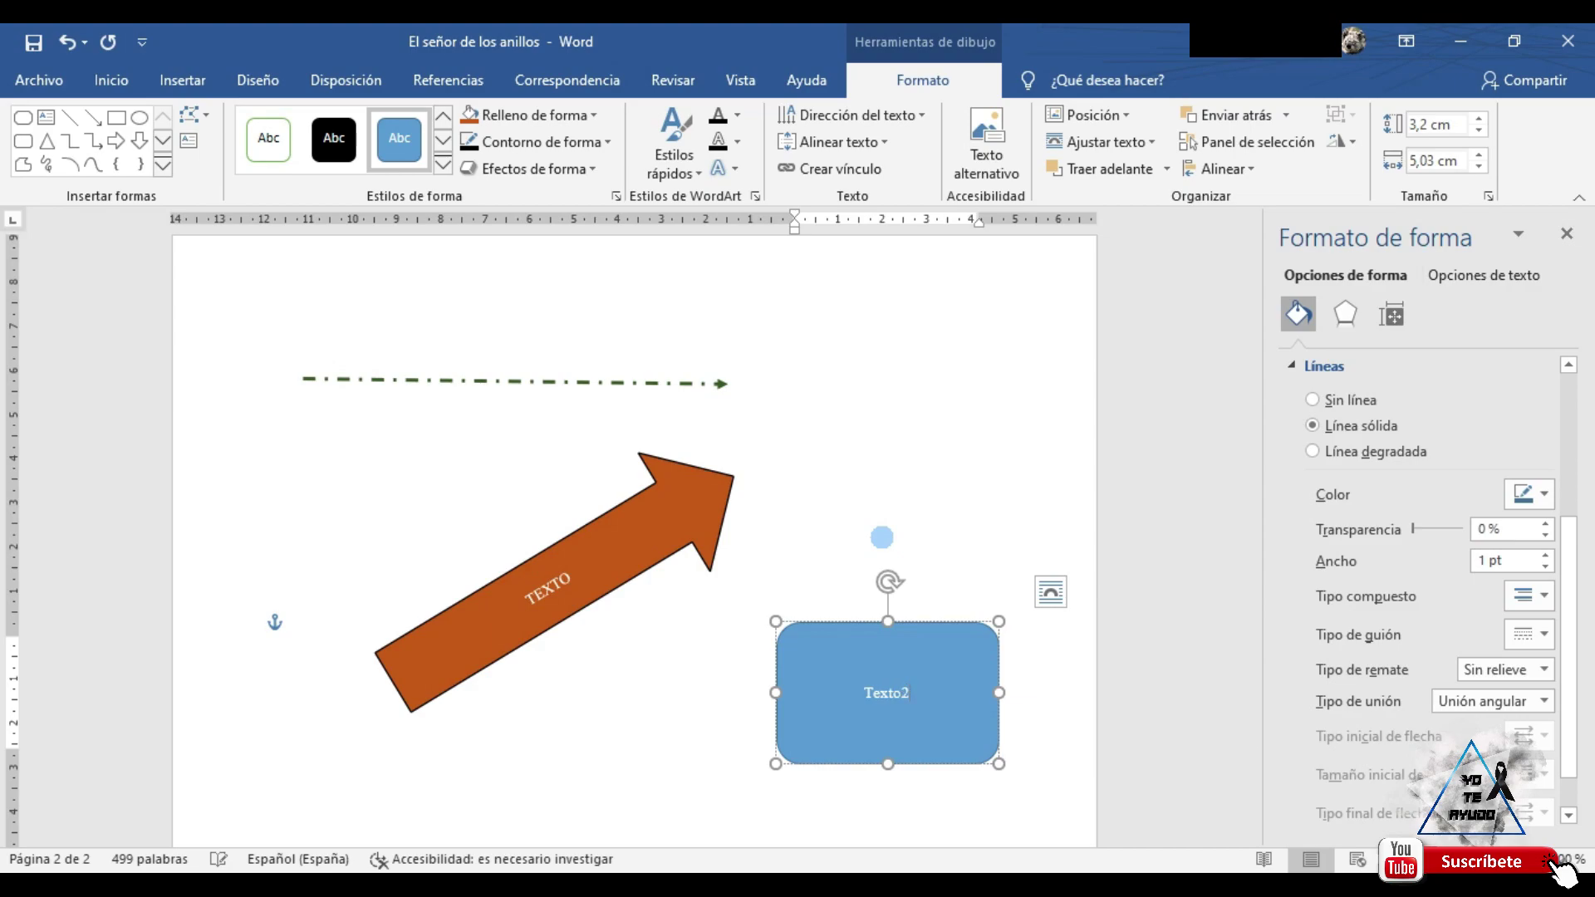
pyautogui.click(1047, 421)
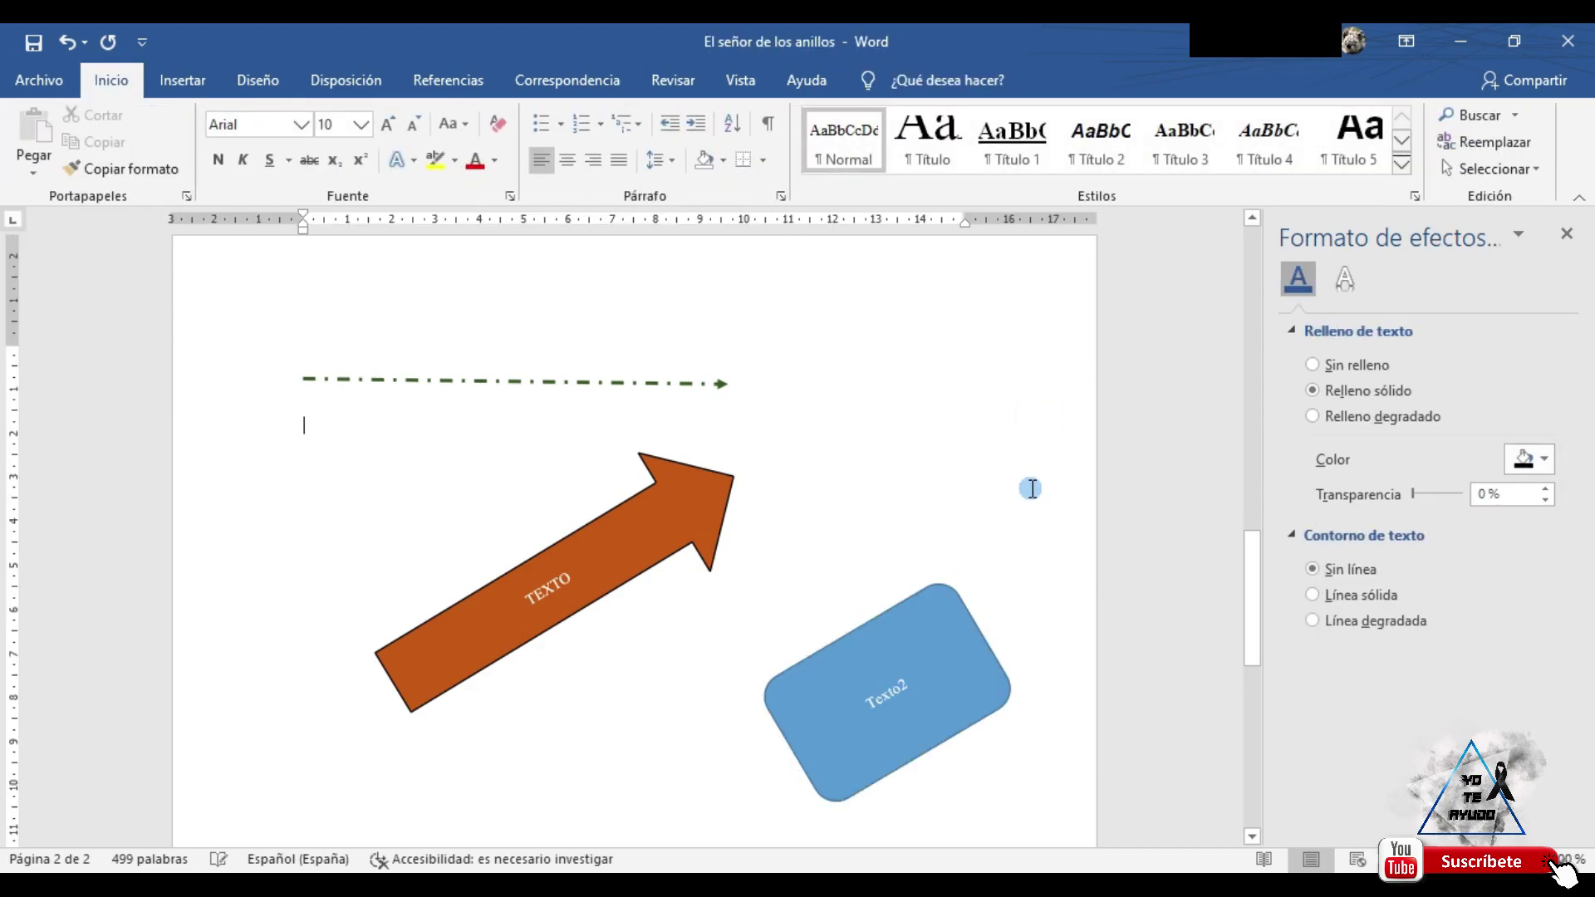